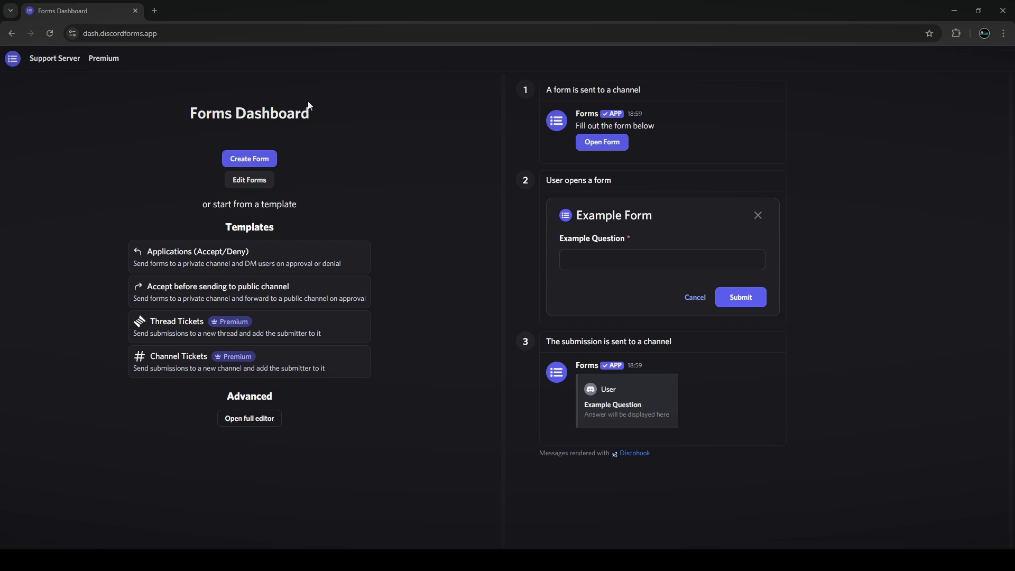
pyautogui.click(250, 158)
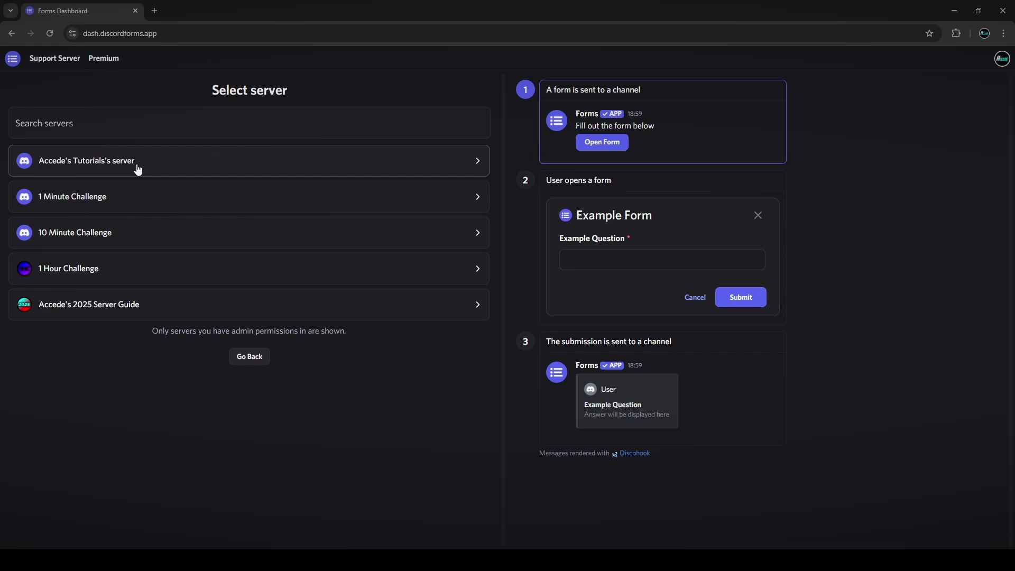
pyautogui.click(317, 168)
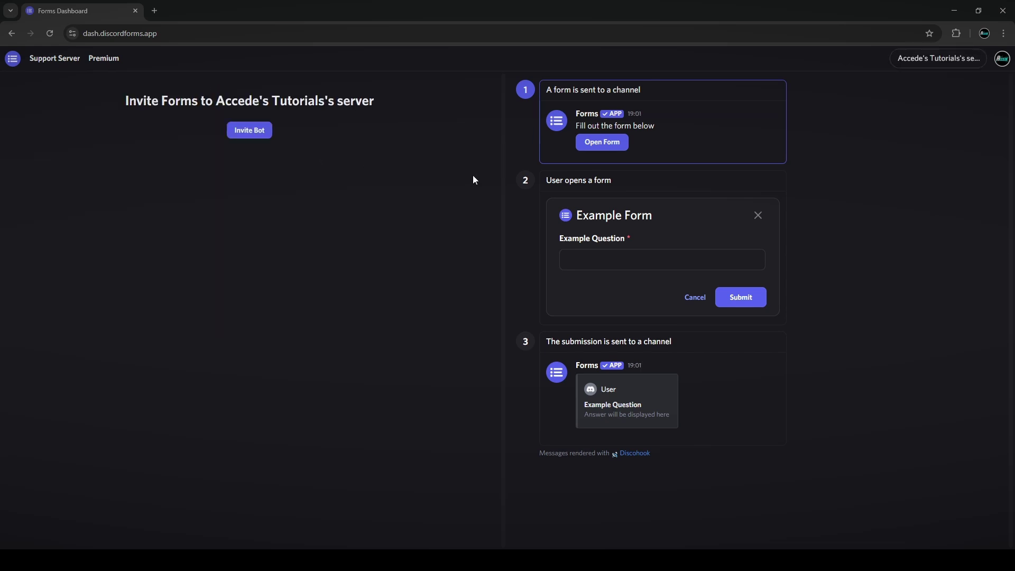
pyautogui.click(255, 138)
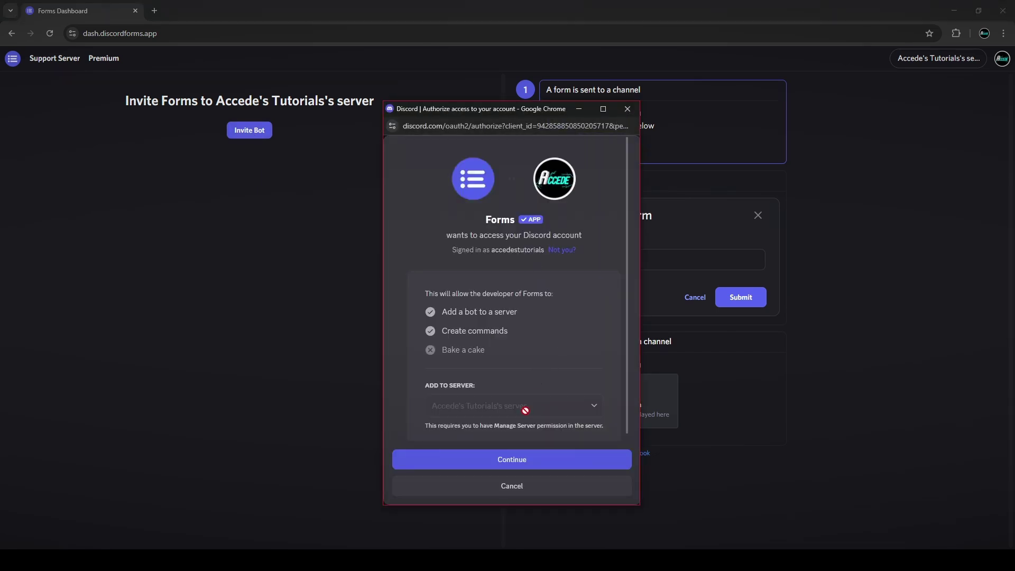
pyautogui.scroll(-1, 524, 410)
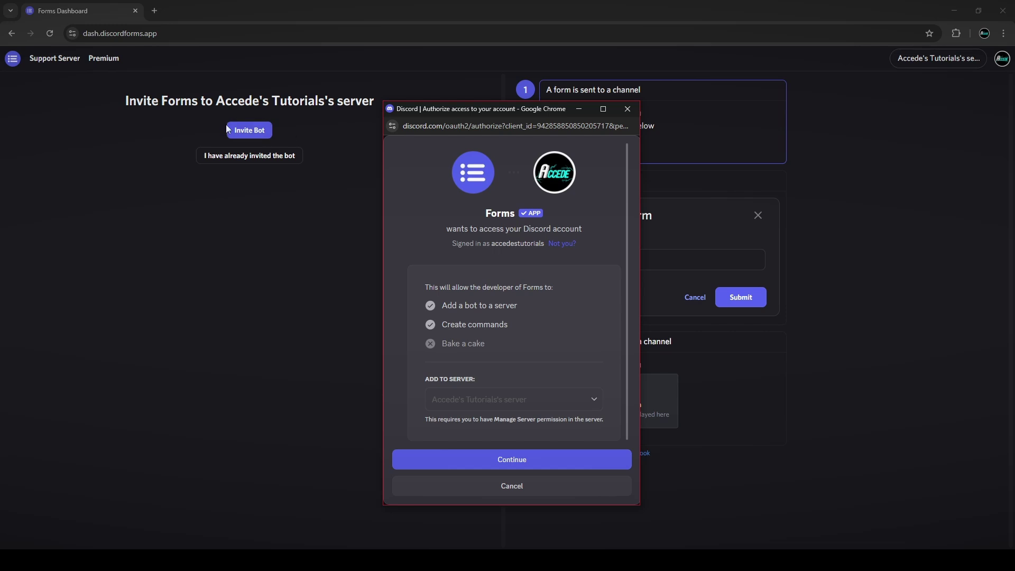
pyautogui.click(562, 463)
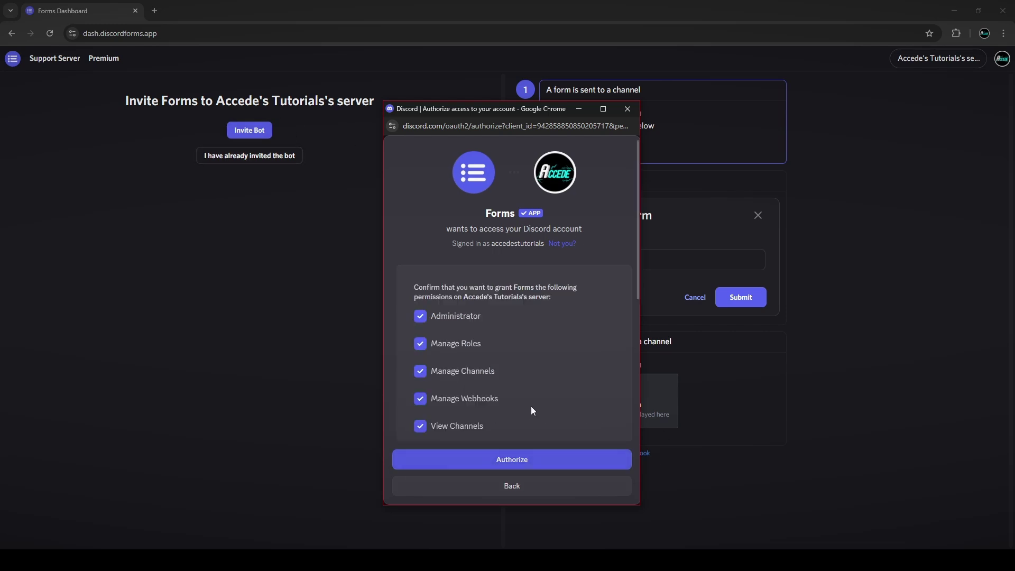
# Review all the permissions the Forms bot requests and authorize it on the server with every permission granted.
pyautogui.scroll(-5, 531, 406)
pyautogui.scroll(5, 534, 379)
pyautogui.scroll(-5, 544, 328)
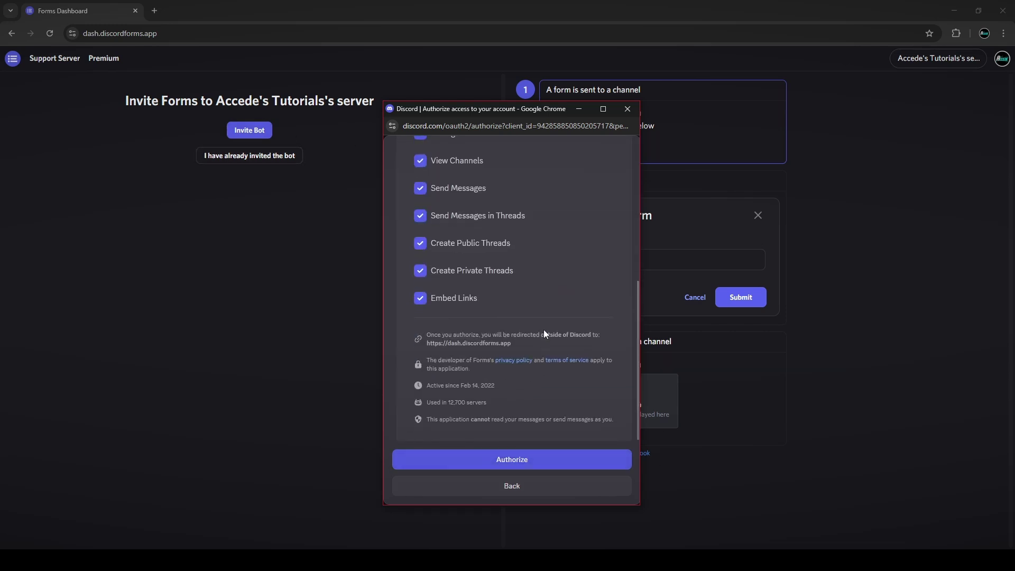
pyautogui.scroll(5, 548, 337)
pyautogui.scroll(-5, 547, 341)
pyautogui.scroll(5, 546, 341)
pyautogui.scroll(-5, 547, 341)
pyautogui.scroll(5, 545, 343)
pyautogui.click(535, 453)
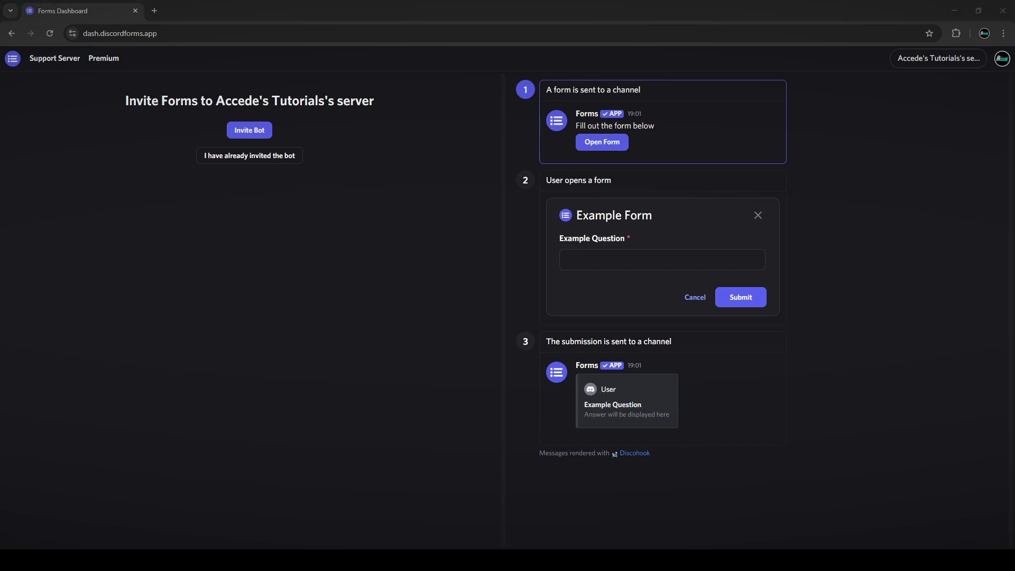
# Switch to Discord and assign the Bots role to the Forms bot in the server.
pyautogui.hotkey('alt', 'Tab')
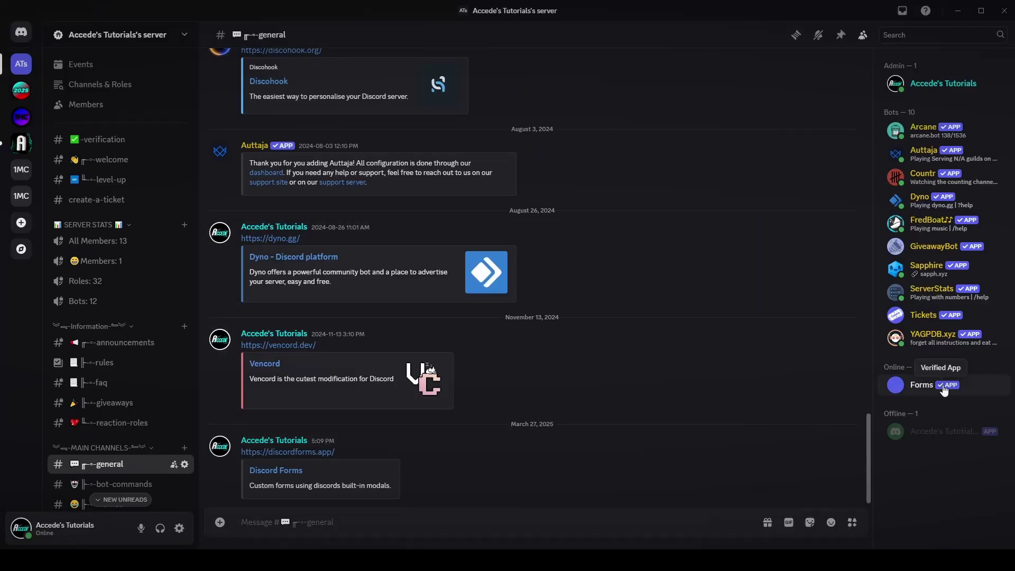
pyautogui.rightClick(916, 390)
pyautogui.moveTo(962, 538)
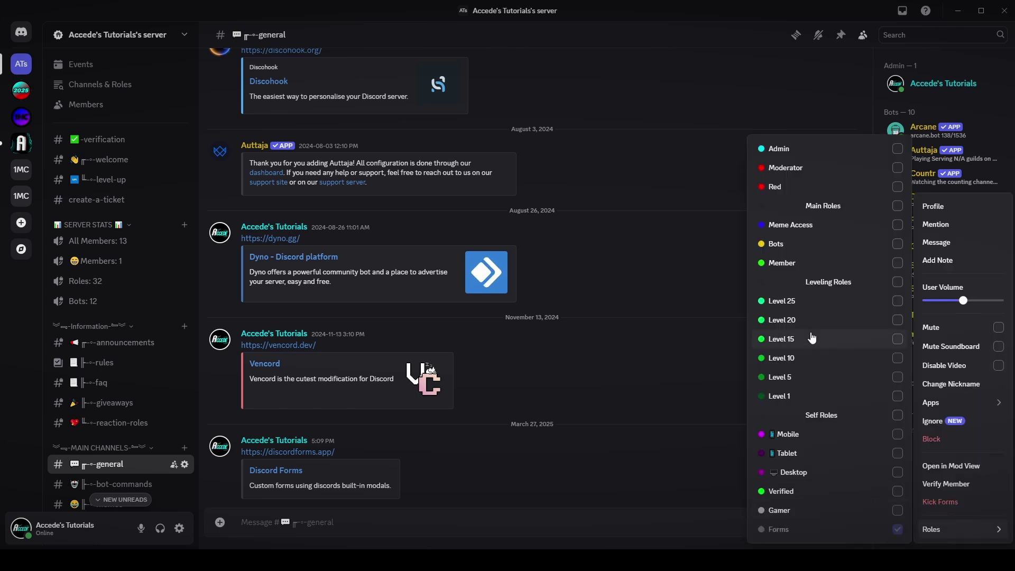
pyautogui.click(671, 331)
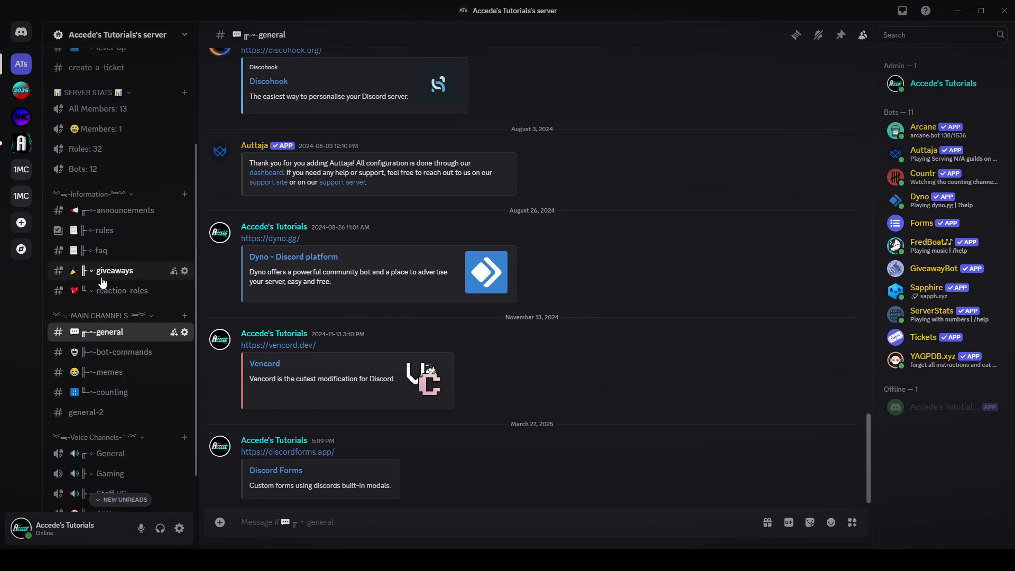
# Create a public text channel named staff-application in the Information category.
pyautogui.scroll(3, 111, 259)
pyautogui.scroll(-2, 132, 325)
pyautogui.click(185, 247)
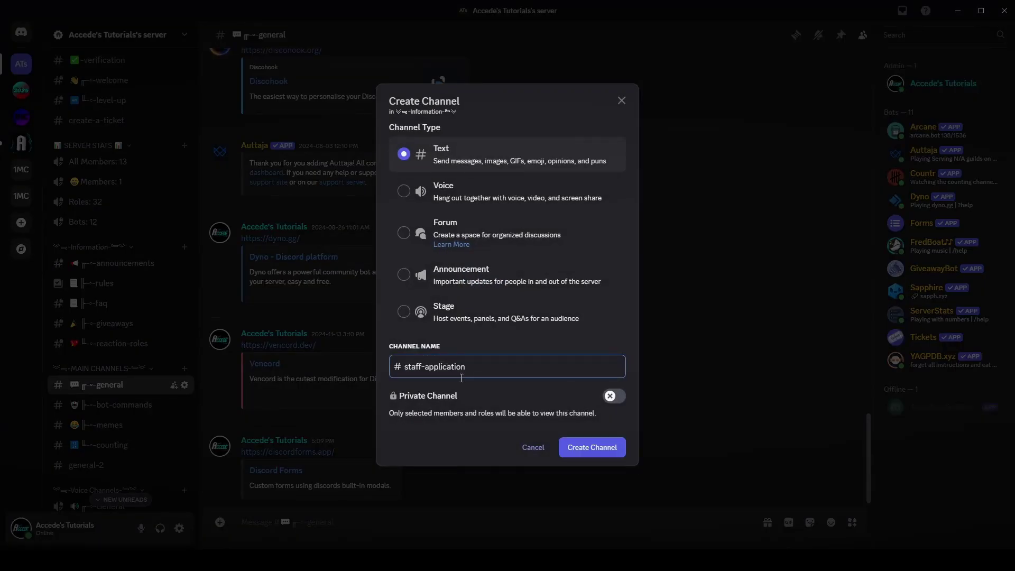
pyautogui.click(571, 445)
# Create a private text channel named filled-applications in the Staff Only category, giving the Moderator role access.
pyautogui.scroll(-3, 122, 365)
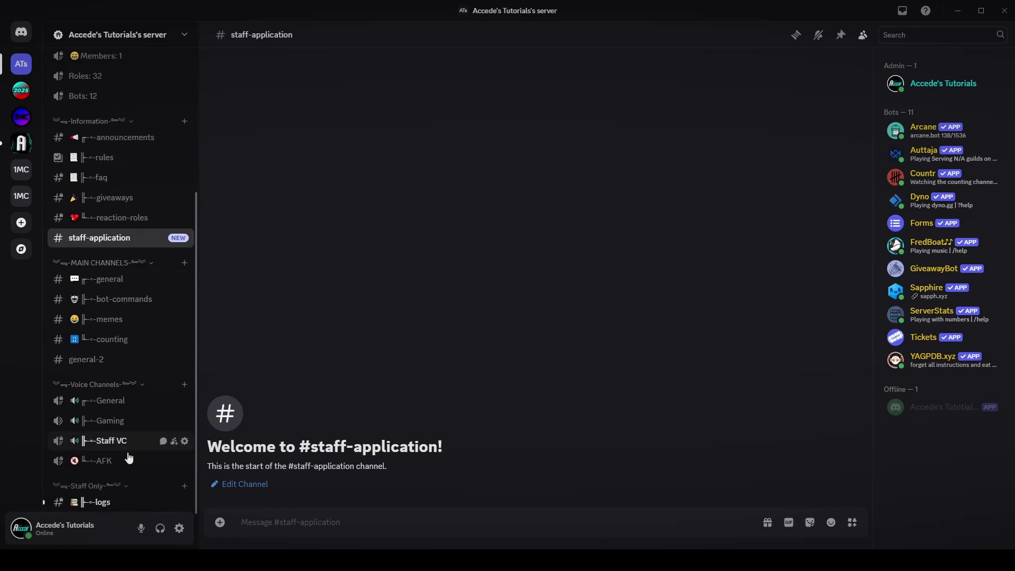
pyautogui.click(184, 485)
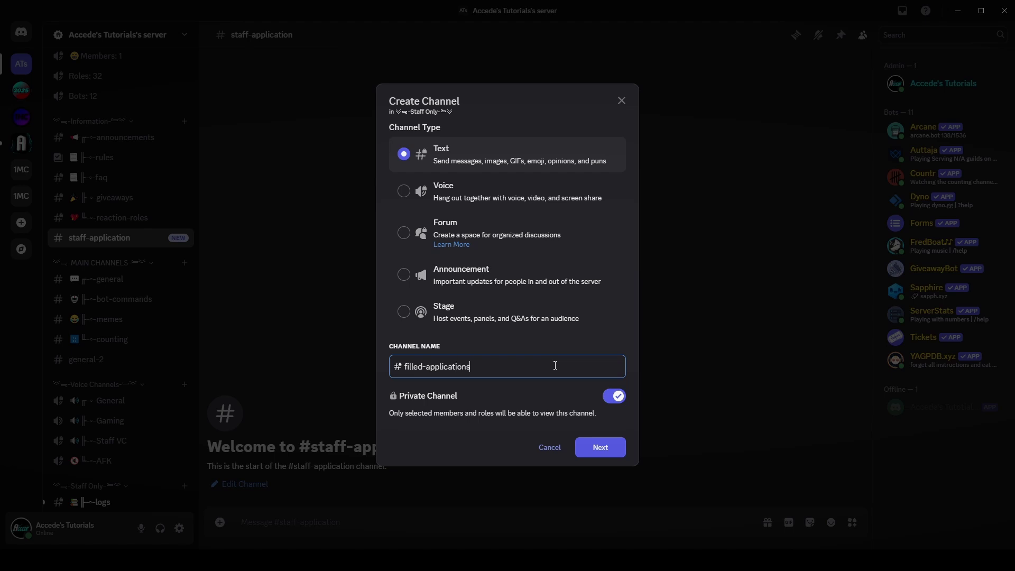
pyautogui.click(608, 449)
pyautogui.click(449, 312)
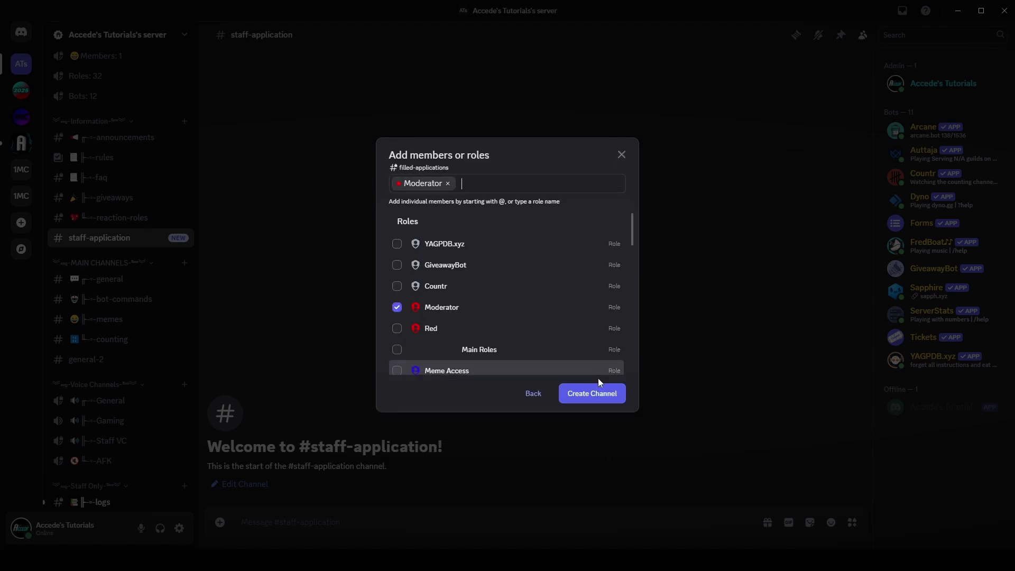
pyautogui.click(573, 397)
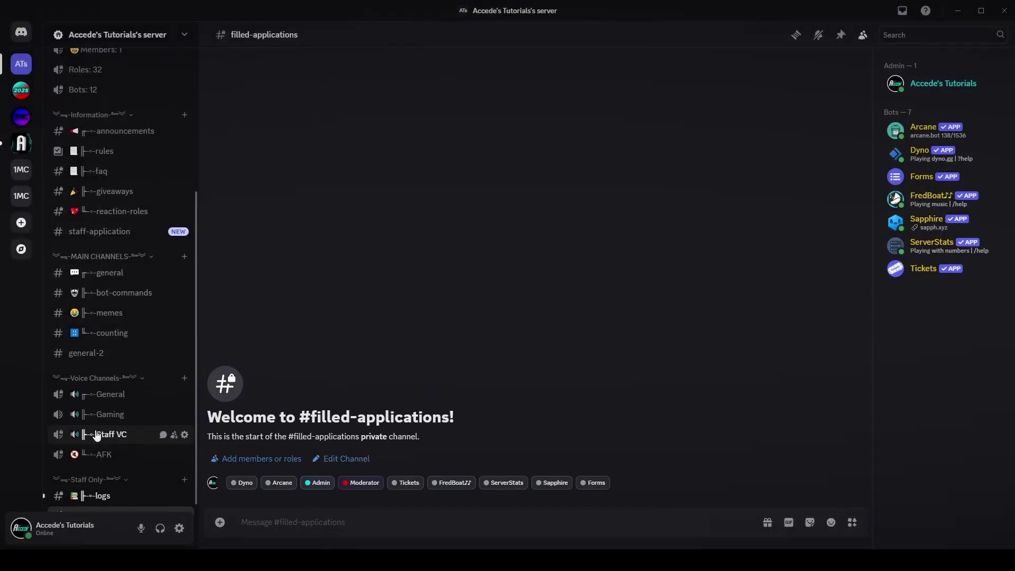
pyautogui.scroll(3, 114, 476)
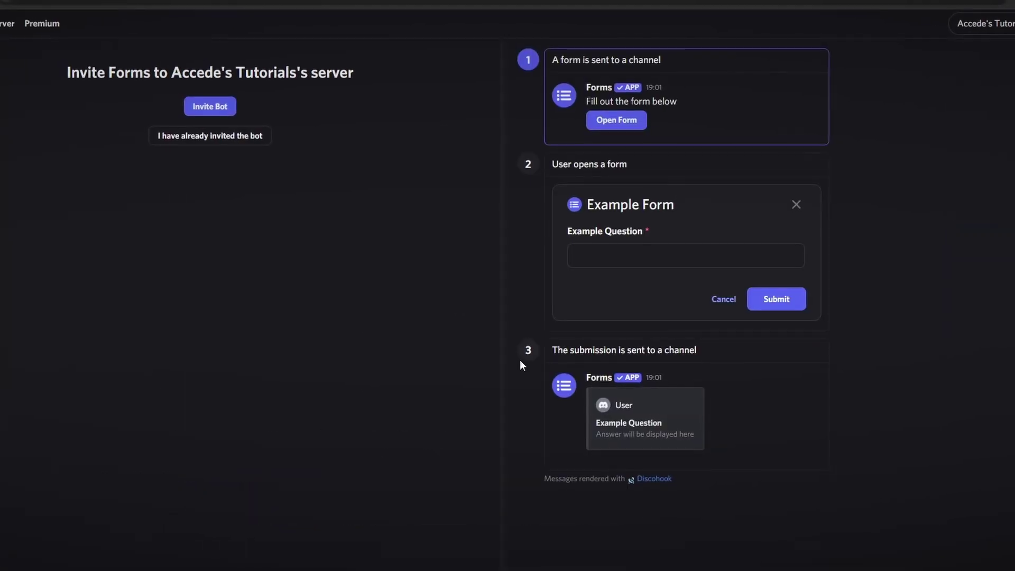
# Back in the Forms dashboard, confirm the bot is already invited and set staff-application as the channel where users open the form.
pyautogui.click(233, 146)
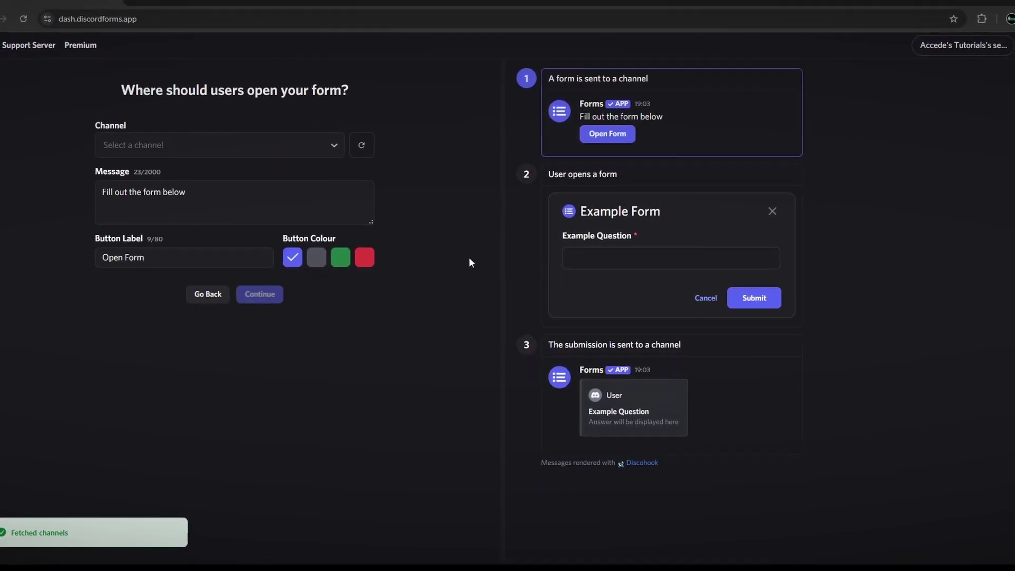
pyautogui.tripleClick(379, 107)
pyautogui.click(379, 107)
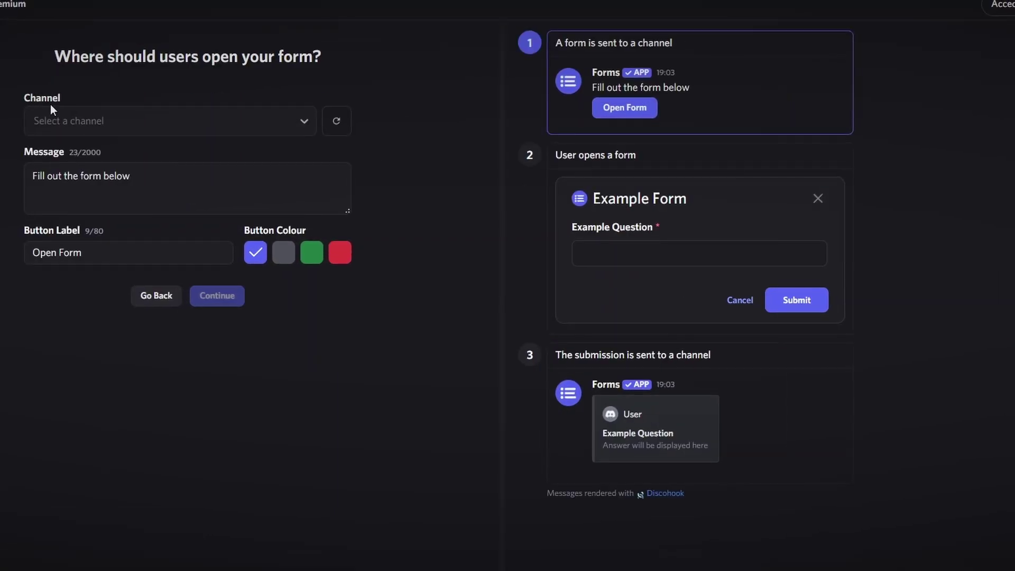
pyautogui.click(135, 120)
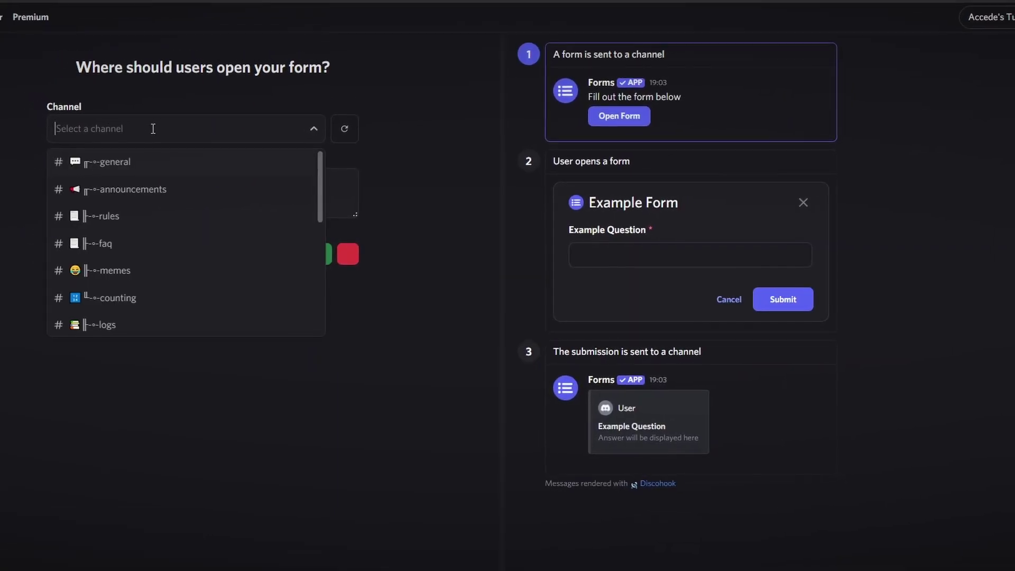
pyautogui.scroll(-5, 243, 241)
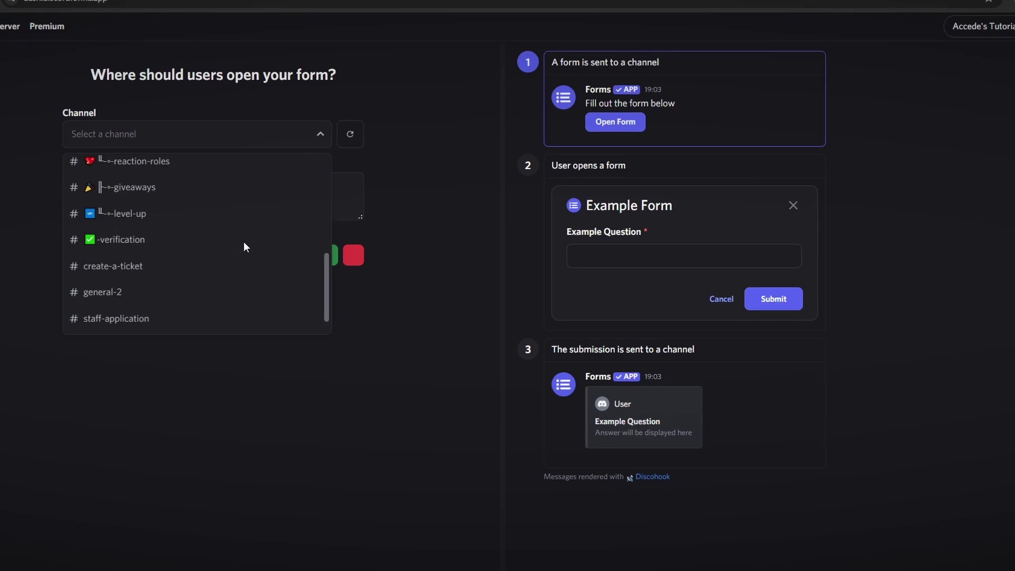
pyautogui.scroll(-1, 244, 240)
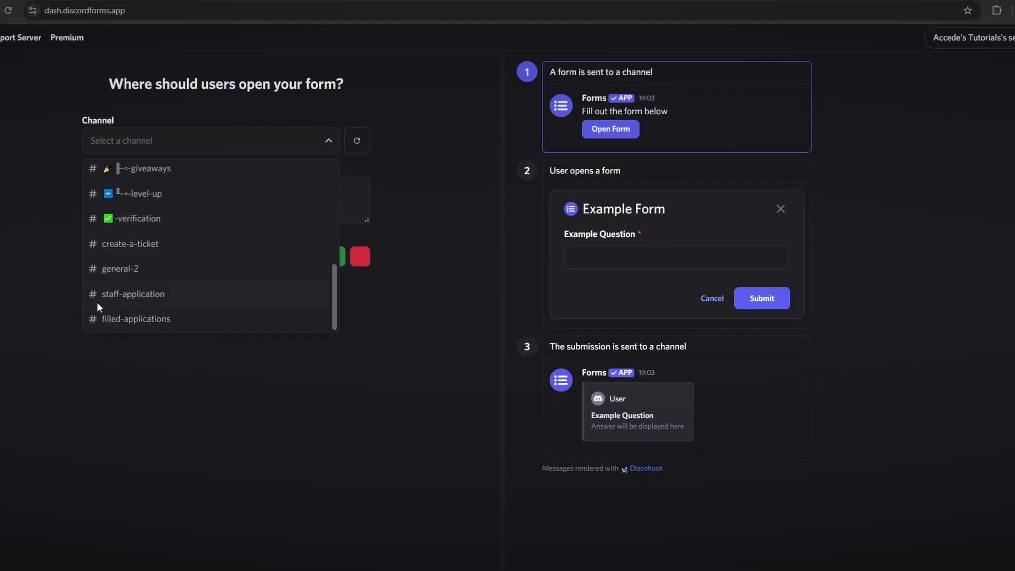
pyautogui.click(169, 302)
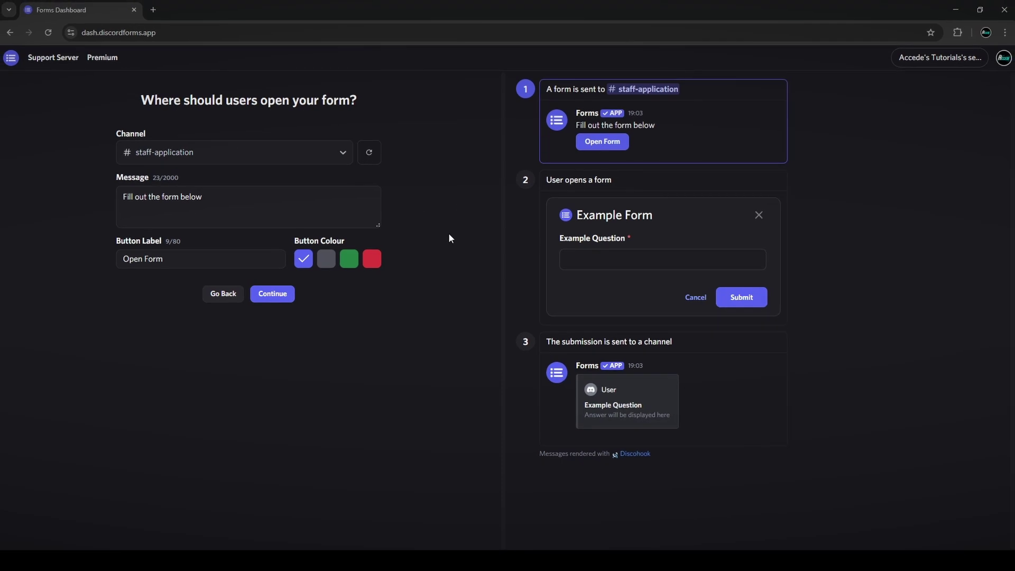
# Add the line "Staff Application Form" above the existing text of the form's channel message.
pyautogui.moveTo(11, 151); pyautogui.dragTo(63, 152)
pyautogui.click(103, 156)
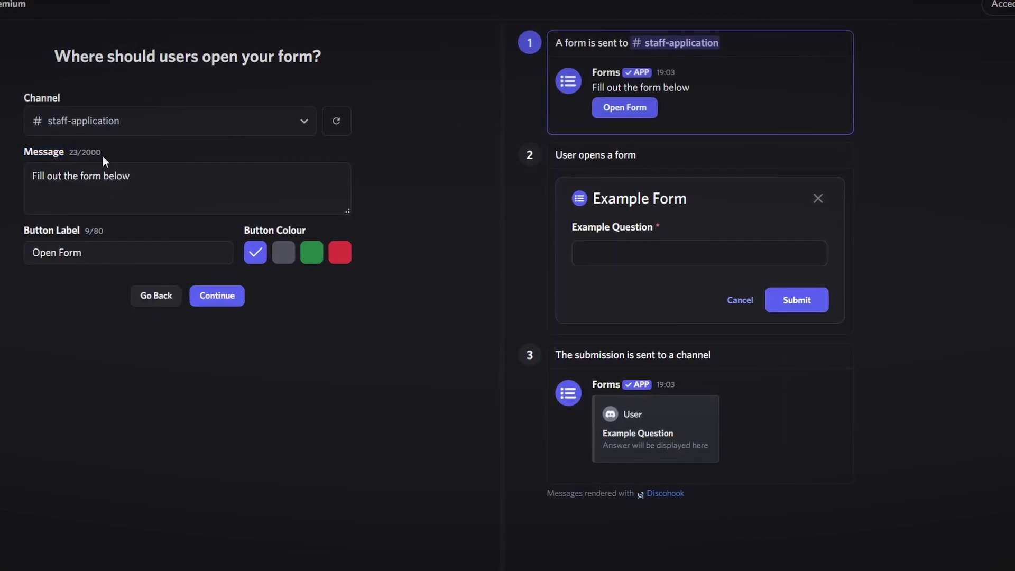
pyautogui.click(158, 175)
pyautogui.press('Home')
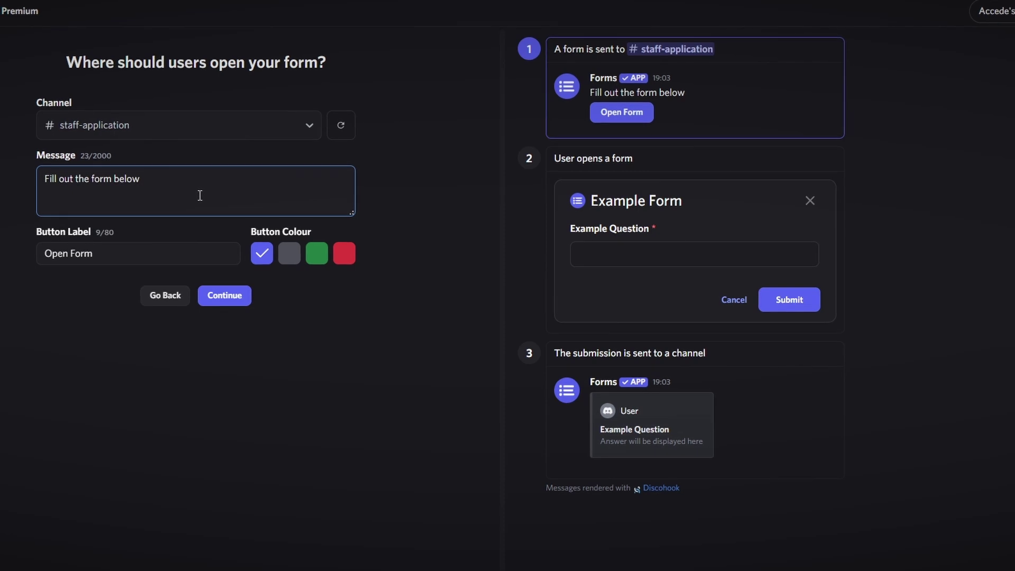
pyautogui.press('Return')
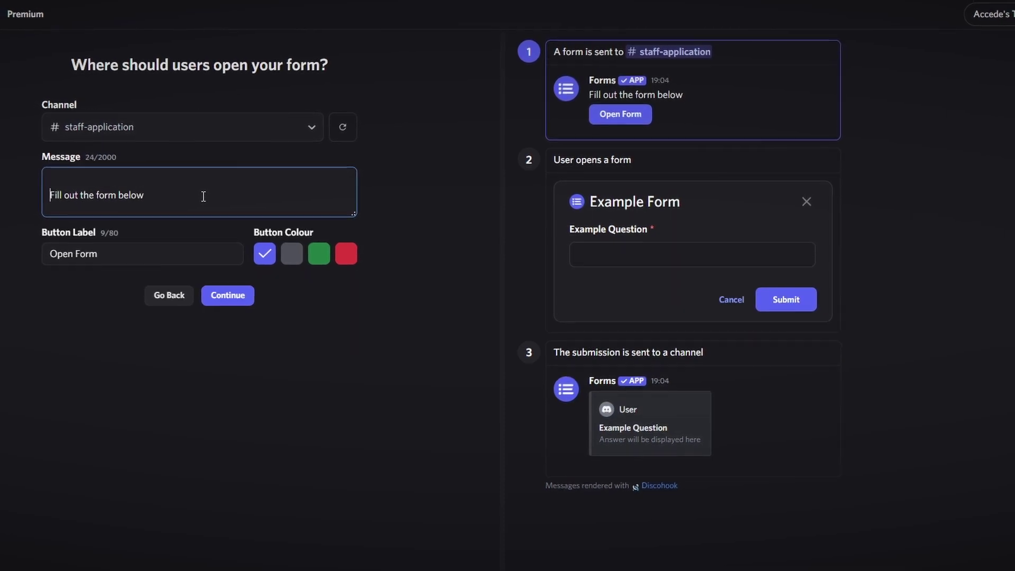
pyautogui.press('Up')
pyautogui.write('Staff Appli')
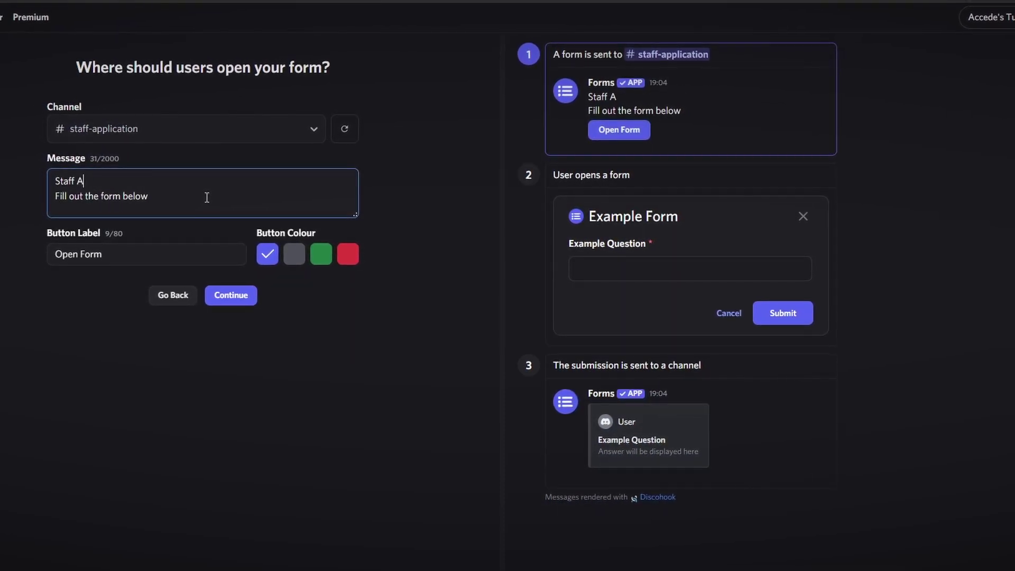
pyautogui.write('cation ')
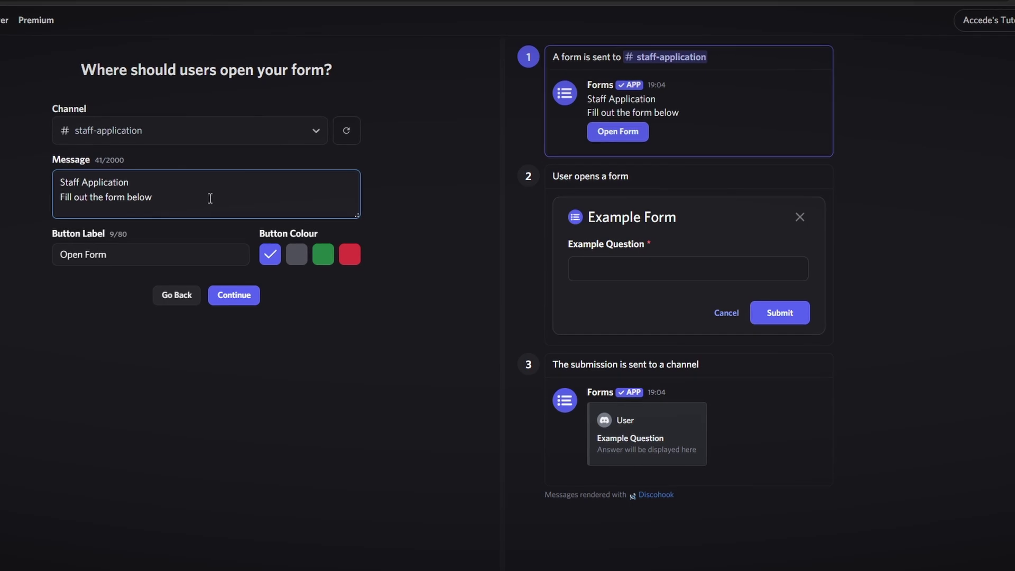
pyautogui.write('Form')
pyautogui.press('Down')
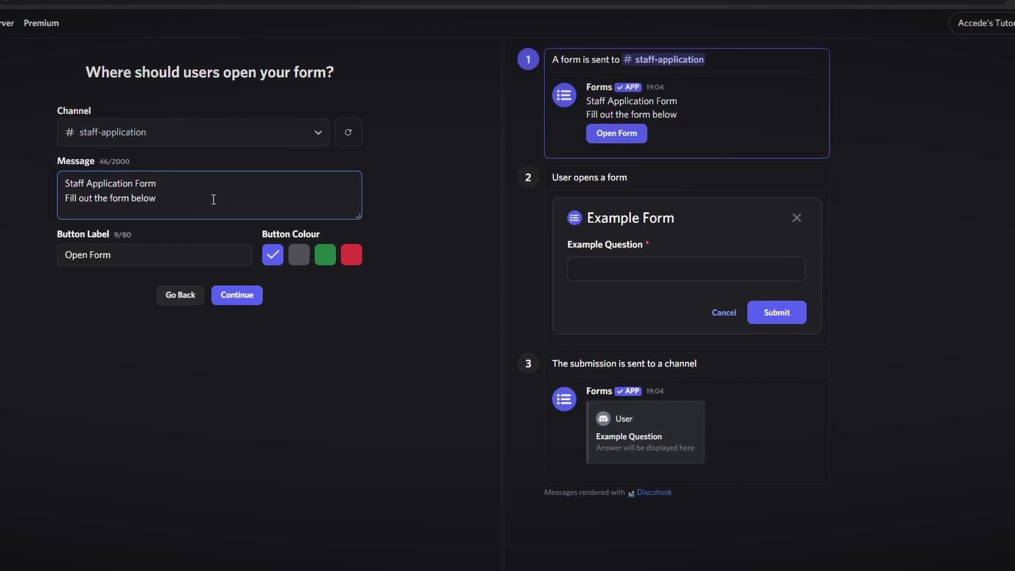
pyautogui.click(204, 187)
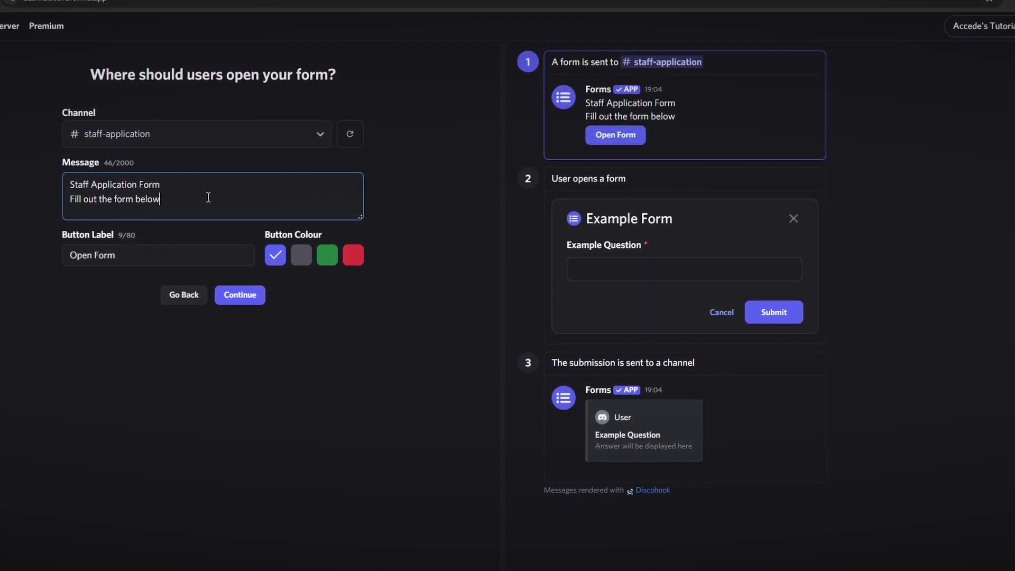
pyautogui.click(419, 190)
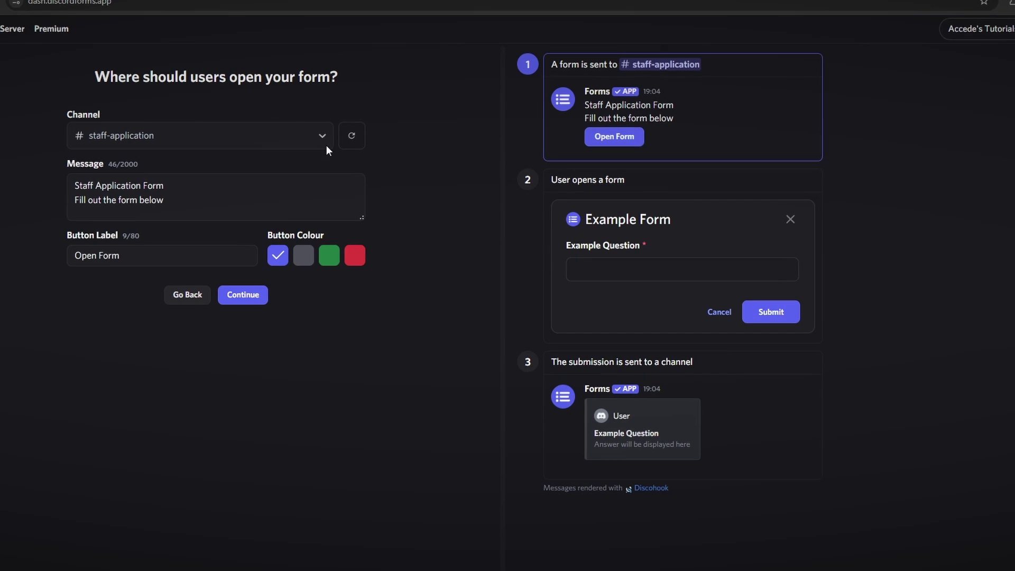
pyautogui.moveTo(79, 237)
pyautogui.mouseDown()
pyautogui.moveTo(112, 237)
pyautogui.moveTo(88, 236)
pyautogui.mouseUp()
pyautogui.click(125, 238)
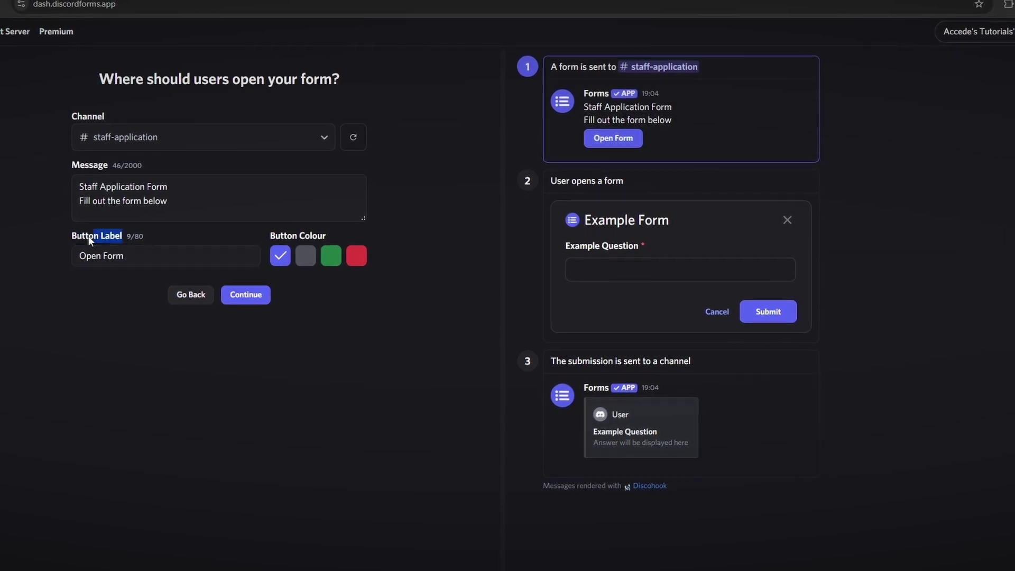
pyautogui.click(67, 239)
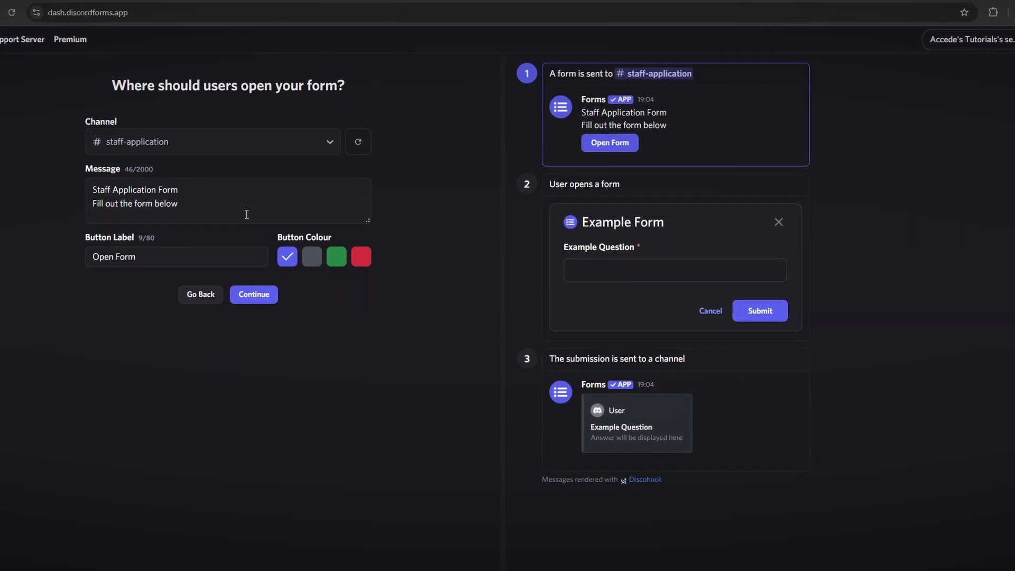
pyautogui.click(191, 262)
pyautogui.hotkey('ctrl', 'a')
pyautogui.click(194, 262)
pyautogui.hotkey('ctrl', 'a')
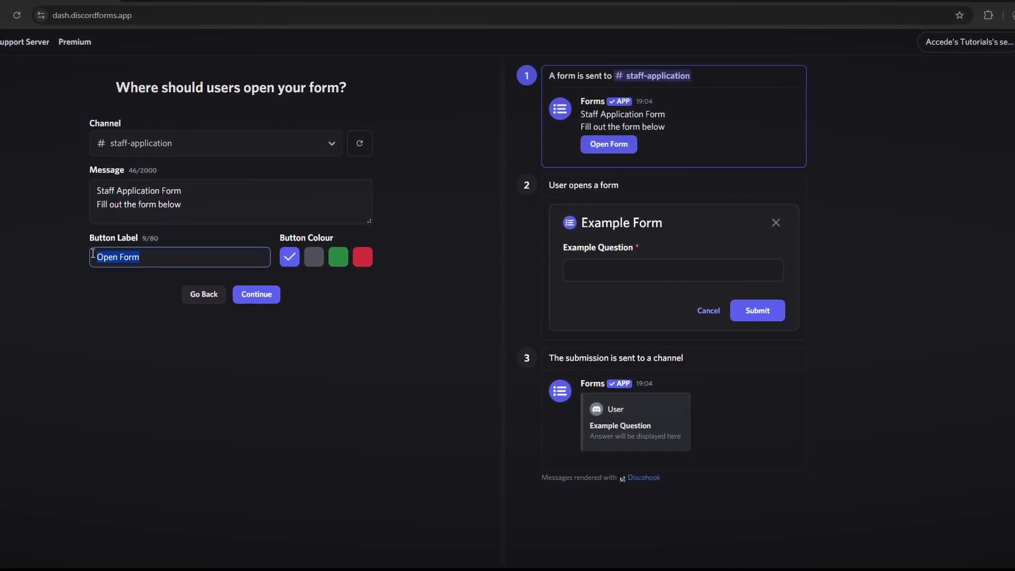
pyautogui.click(193, 262)
pyautogui.hotkey('ctrl', 'a')
pyautogui.click(198, 261)
pyautogui.hotkey('ctrl', 'a')
pyautogui.click(197, 261)
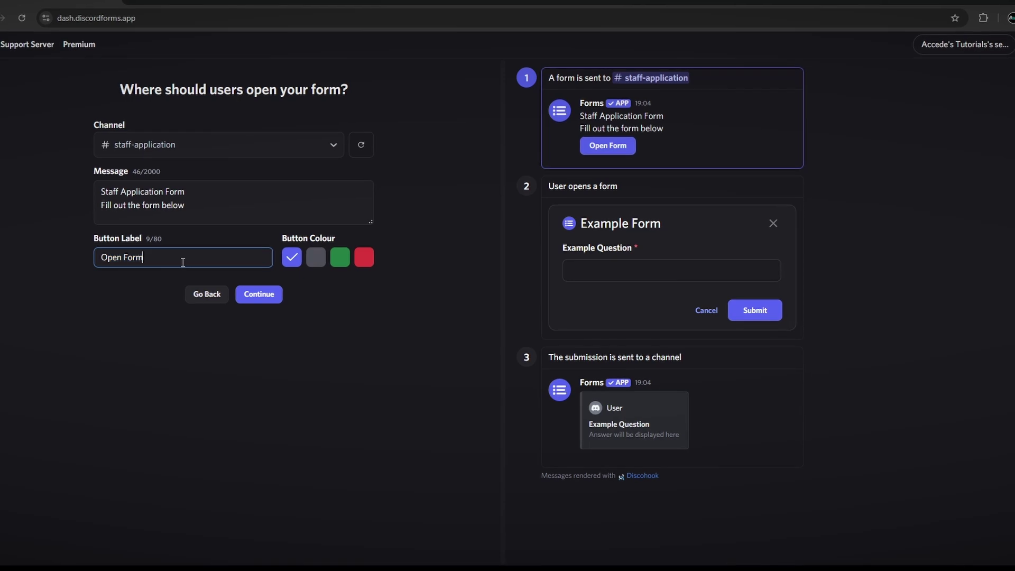
pyautogui.hotkey('ctrl', 'a')
pyautogui.click(198, 259)
pyautogui.hotkey('ctrl', 'a')
pyautogui.click(175, 258)
pyautogui.hotkey('ctrl', 'a')
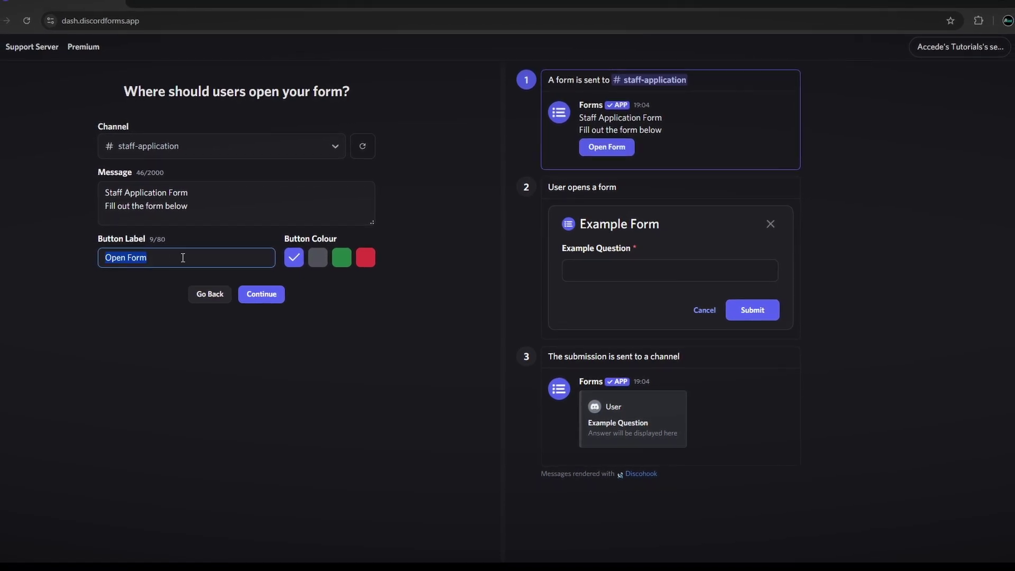
# Set the Open Form button's colour to green, keeping its label, and continue to the form setup.
pyautogui.click(181, 258)
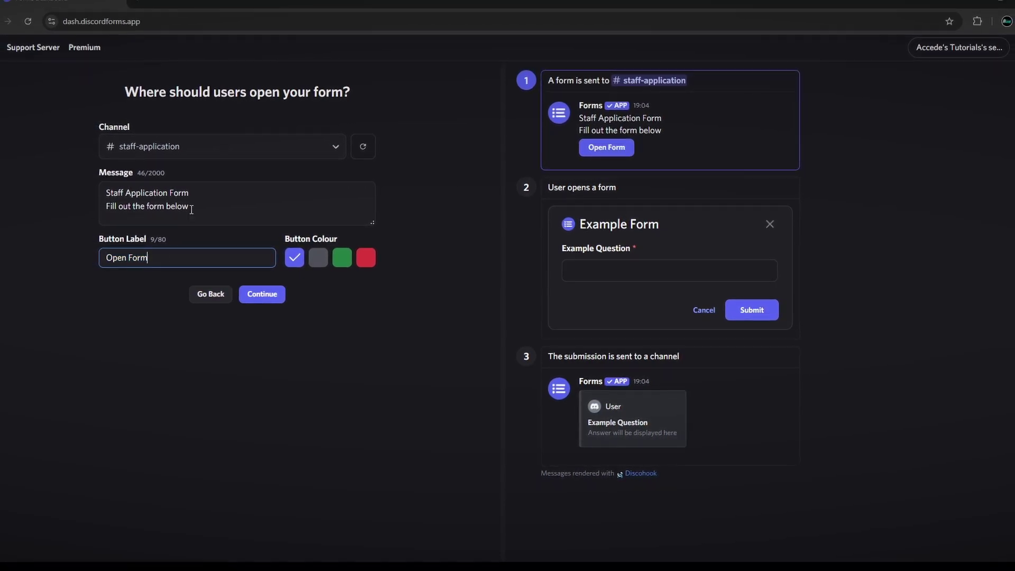
pyautogui.click(430, 238)
pyautogui.click(343, 258)
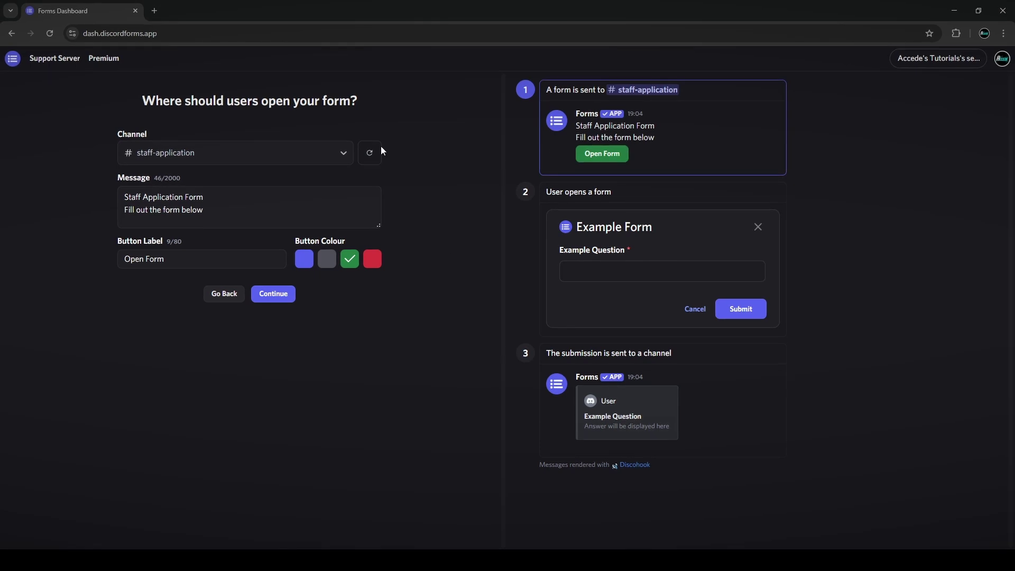
pyautogui.click(292, 296)
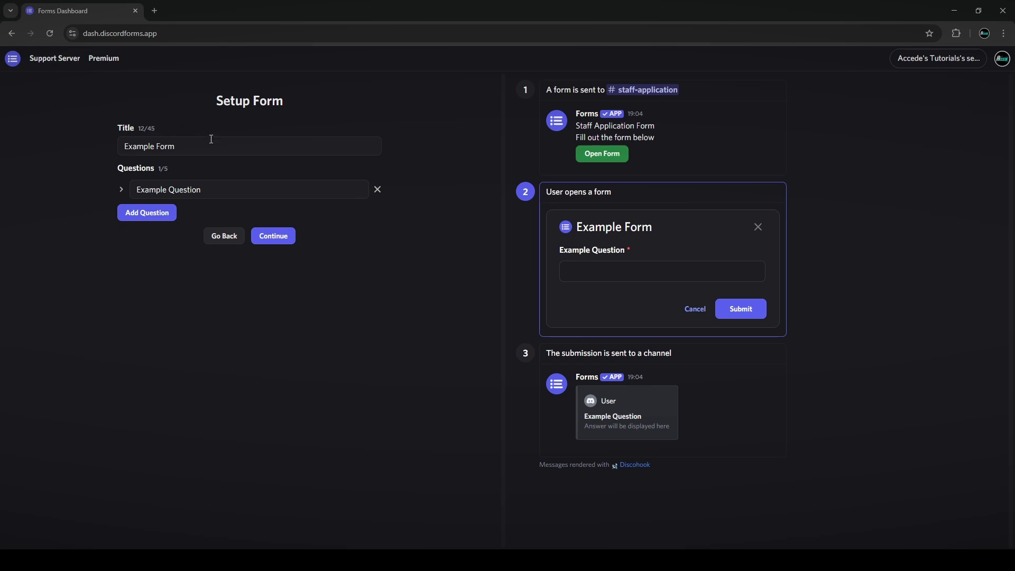
# Title the form "Staff Application Form" and add three blank questions below the example question.
pyautogui.click(281, 147)
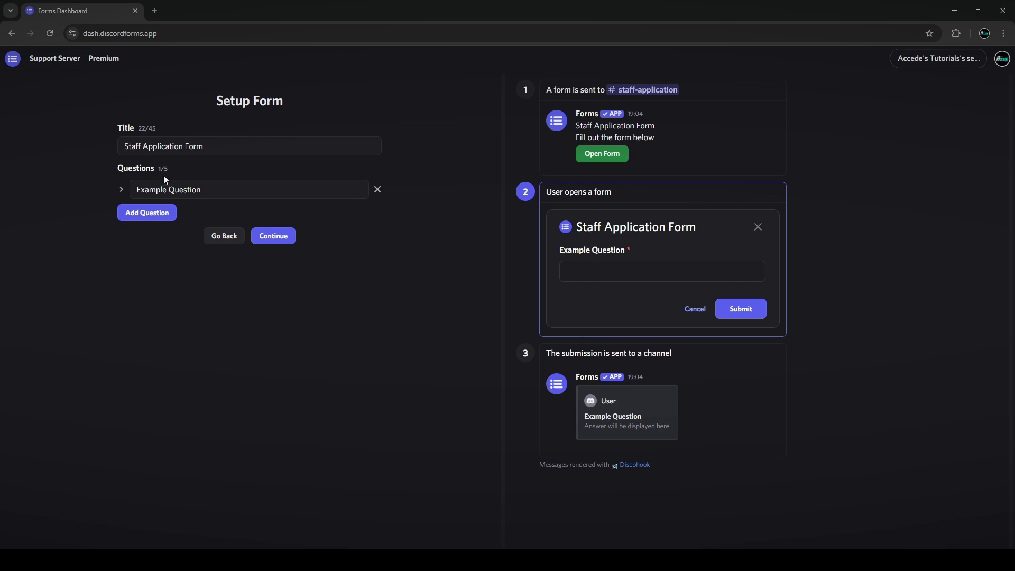
pyautogui.moveTo(170, 172); pyautogui.dragTo(116, 170)
pyautogui.click(151, 213)
pyautogui.click(155, 238)
pyautogui.click(164, 263)
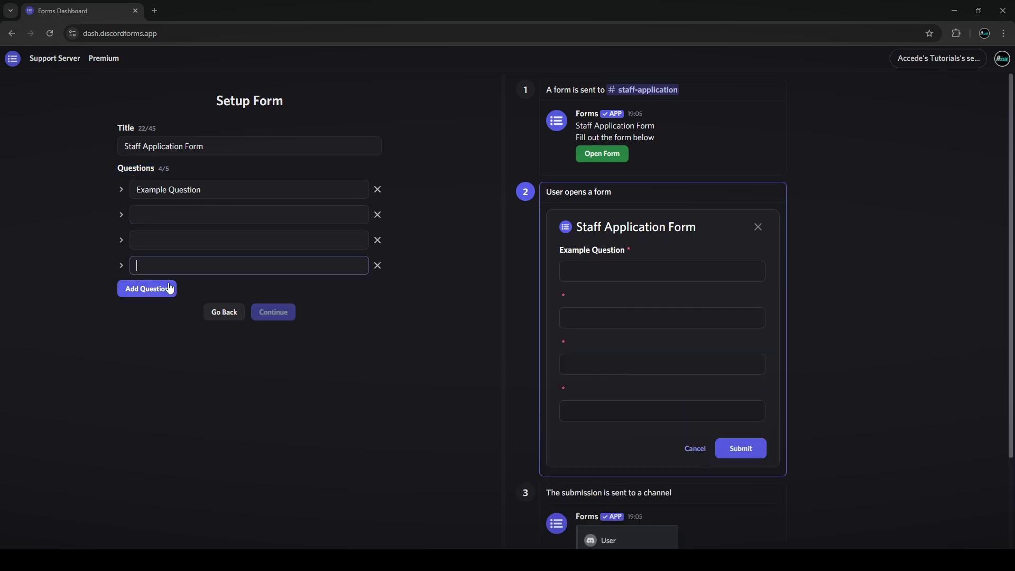
# Replace the example question's text with "What is Your Name?".
pyautogui.click(335, 176)
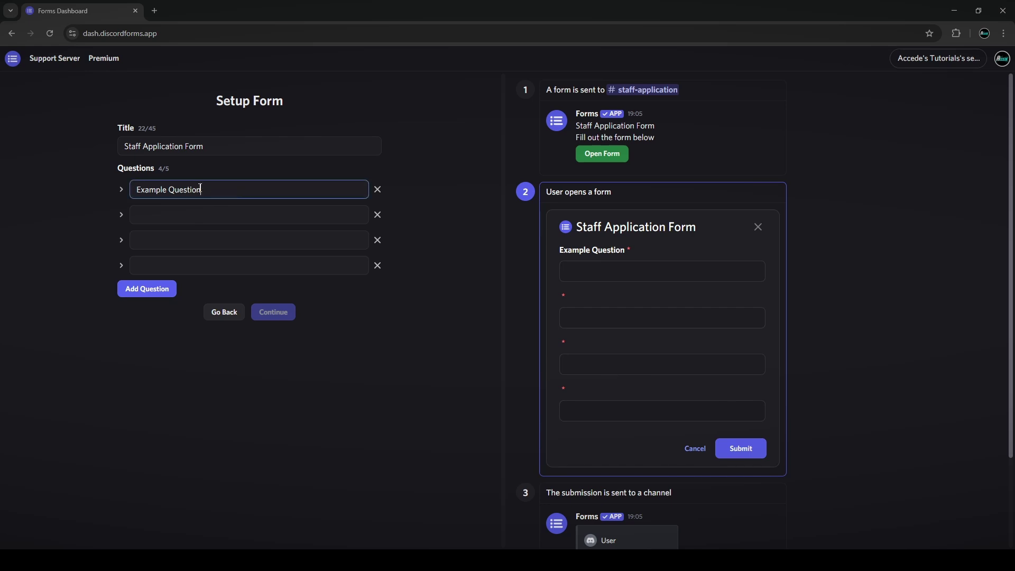
pyautogui.write('How')
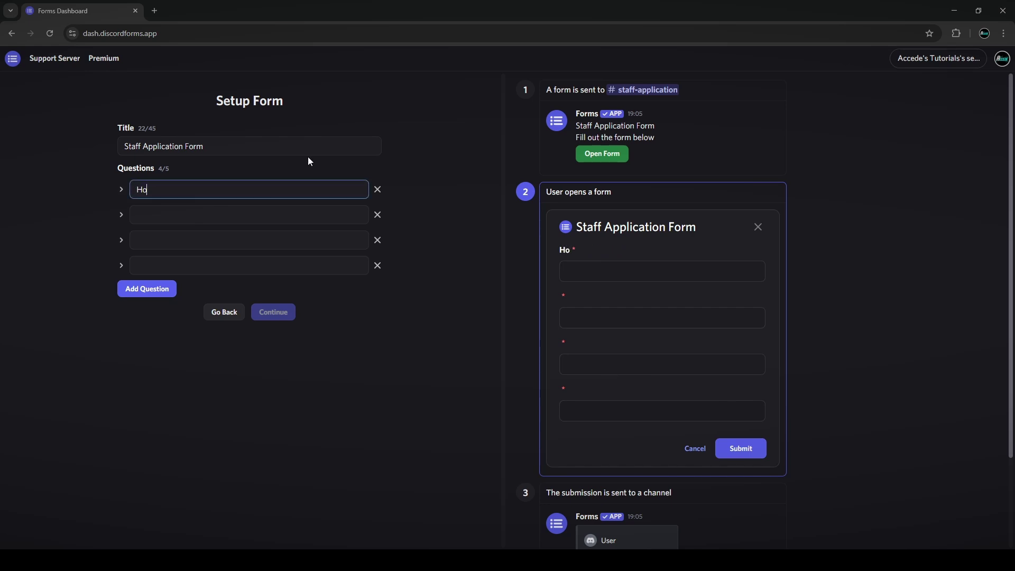
pyautogui.press('BackSpace')
pyautogui.press('BackSpace')
pyautogui.write('What is your Nam')
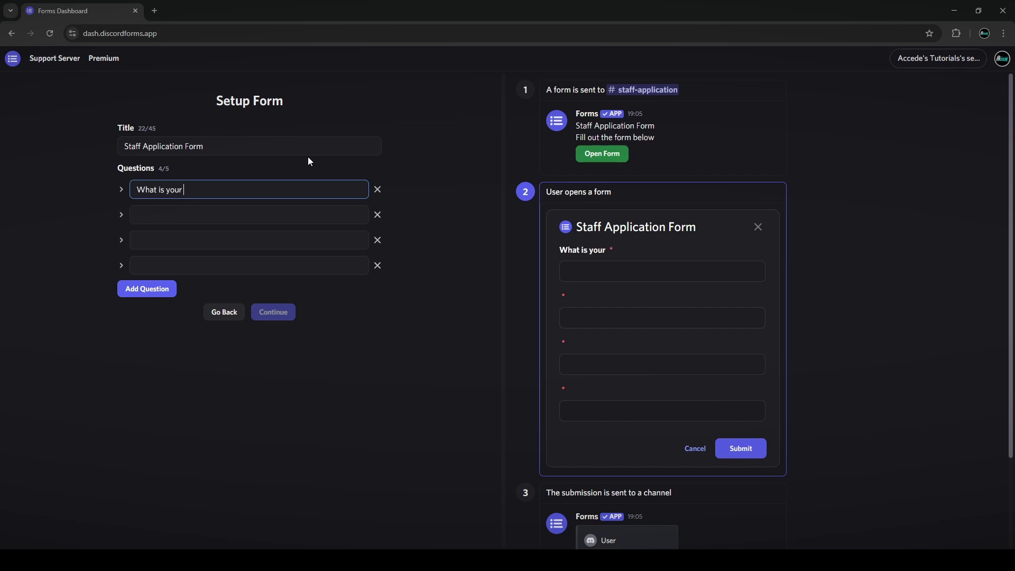
pyautogui.write('e?')
pyautogui.hotkey('ctrl', 'Left')
pyautogui.hotkey('ctrl', 'Left')
pyautogui.press('Delete')
pyautogui.write('Y')
# Expand the name question's options and set its maximum answer length to 20.
pyautogui.click(122, 191)
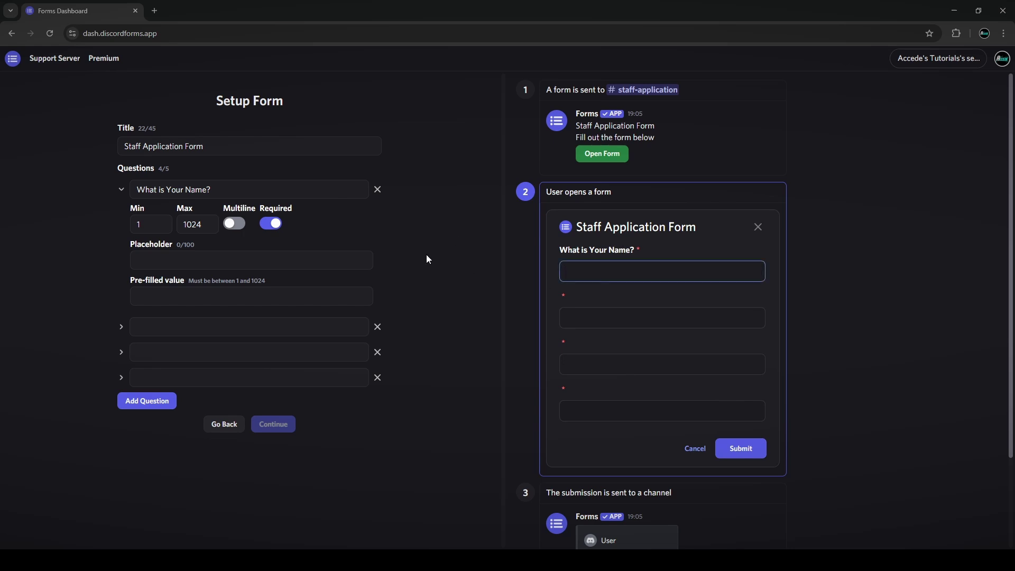
pyautogui.click(578, 274)
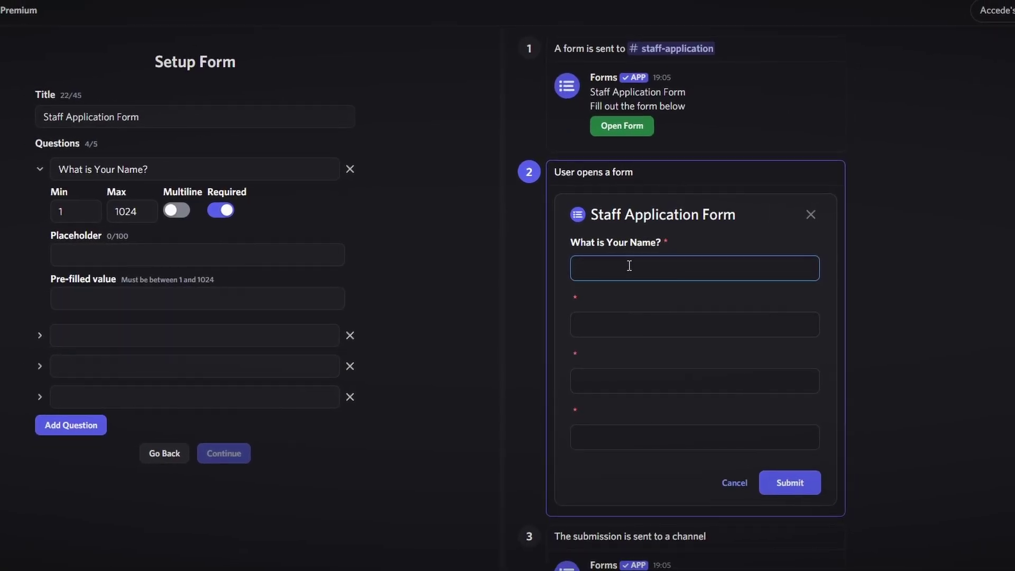
pyautogui.click(146, 214)
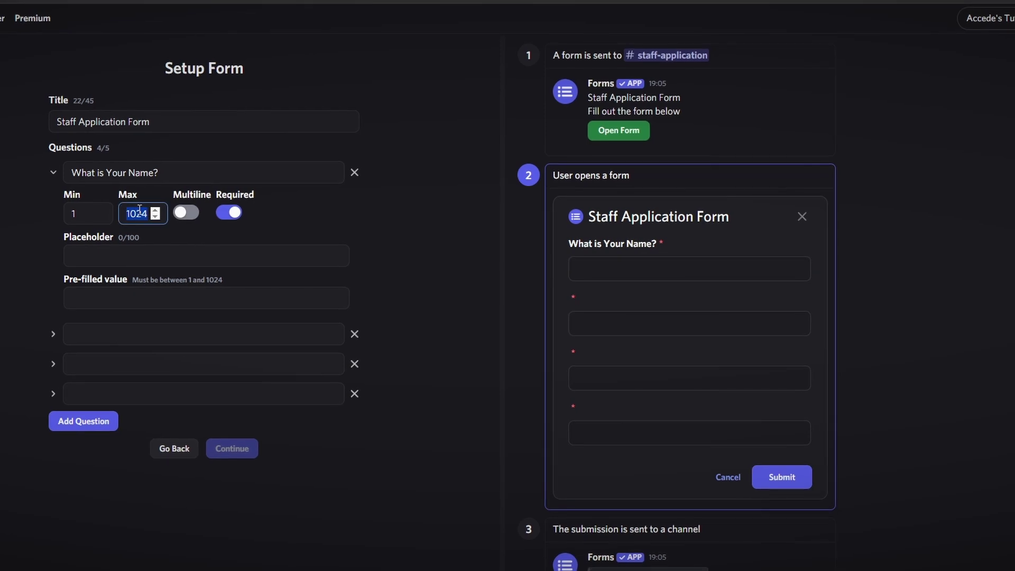
pyautogui.click(616, 268)
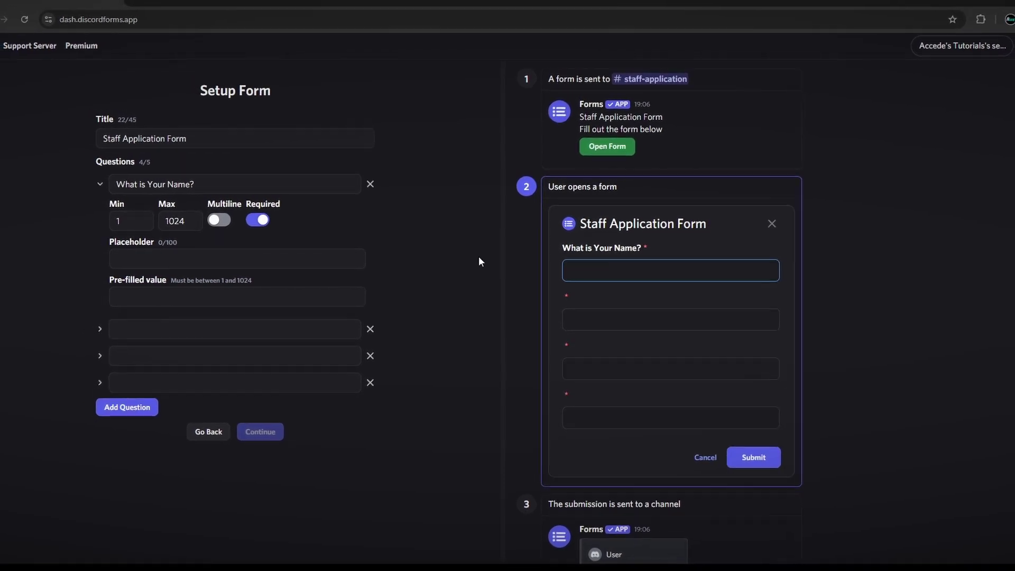
pyautogui.doubleClick(183, 222)
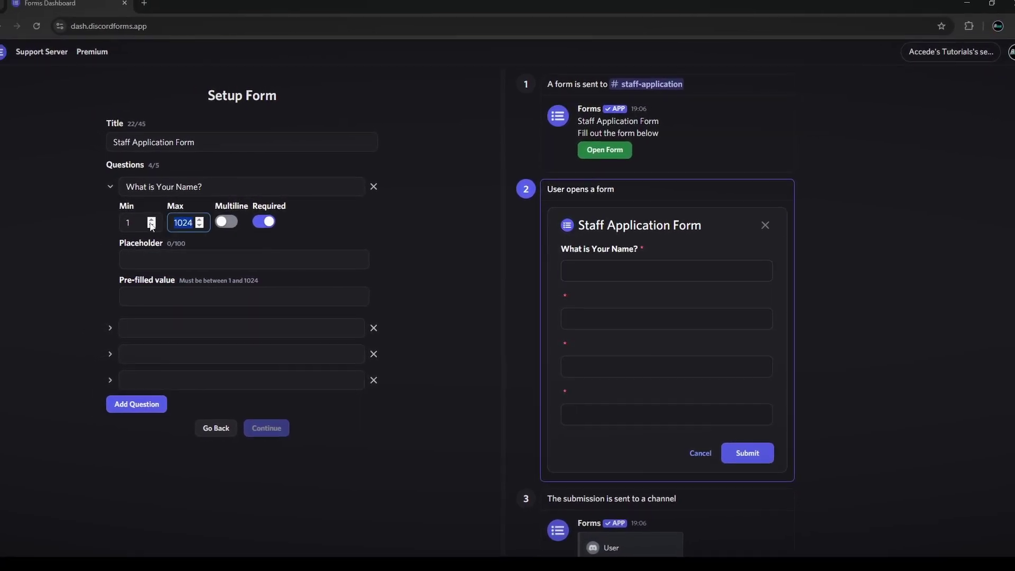
pyautogui.write('20')
pyautogui.click(424, 245)
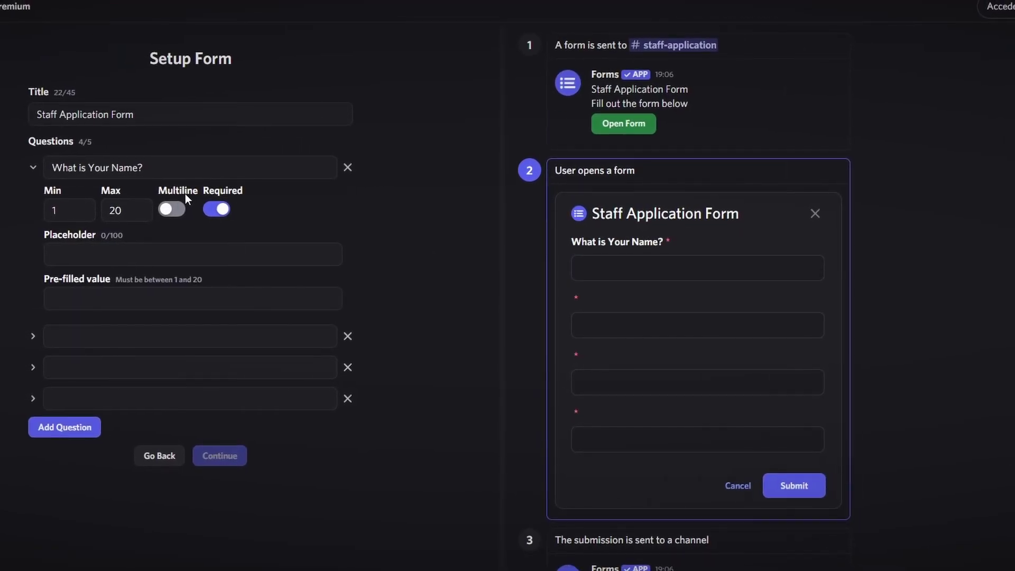
# Enable Multiline for the name question and try line breaks in its preview answer field, clearing them again.
pyautogui.click(170, 209)
pyautogui.click(709, 275)
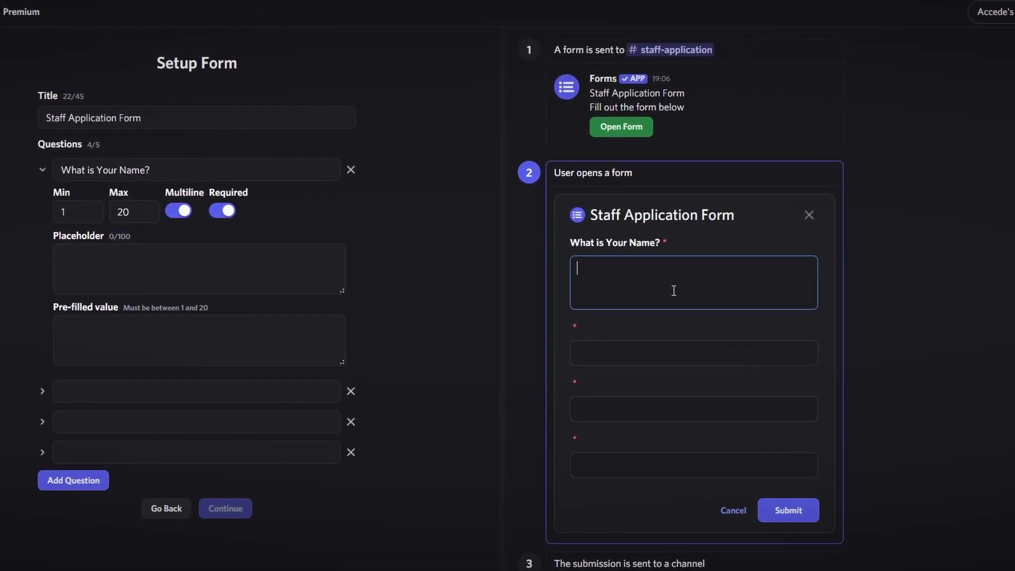
pyautogui.press('Return')
pyautogui.press('Return')
pyautogui.press('Return')
pyautogui.press('Return')
pyautogui.press('Return')
pyautogui.press('Return')
pyautogui.press('Return')
pyautogui.press('Return')
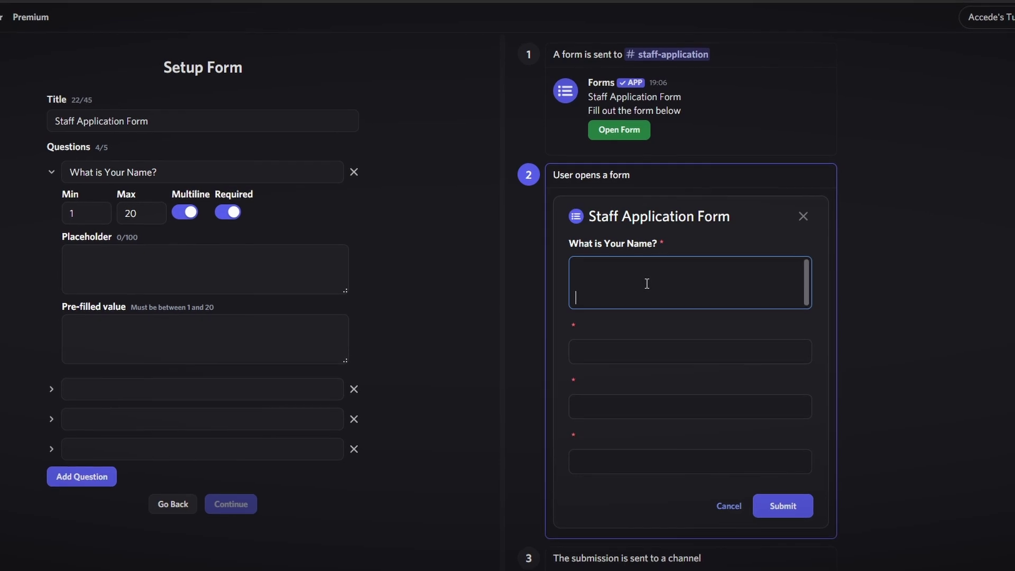
pyautogui.press('BackSpace')
pyautogui.press('BackSpace')
pyautogui.press('BackSpace')
pyautogui.press('BackSpace')
pyautogui.press('BackSpace')
pyautogui.press('BackSpace')
pyautogui.press('BackSpace')
pyautogui.press('BackSpace')
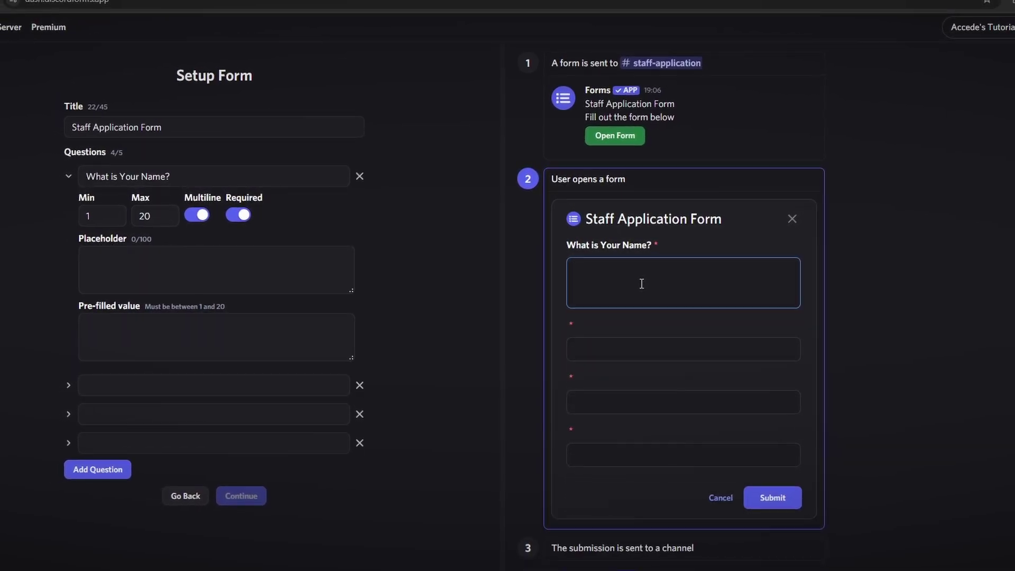
# Test the name question's preview answer field again by adding several blank lines and removing them.
pyautogui.press('Return')
pyautogui.press('Return')
pyautogui.press('Return')
pyautogui.press('Return')
pyautogui.press('Return')
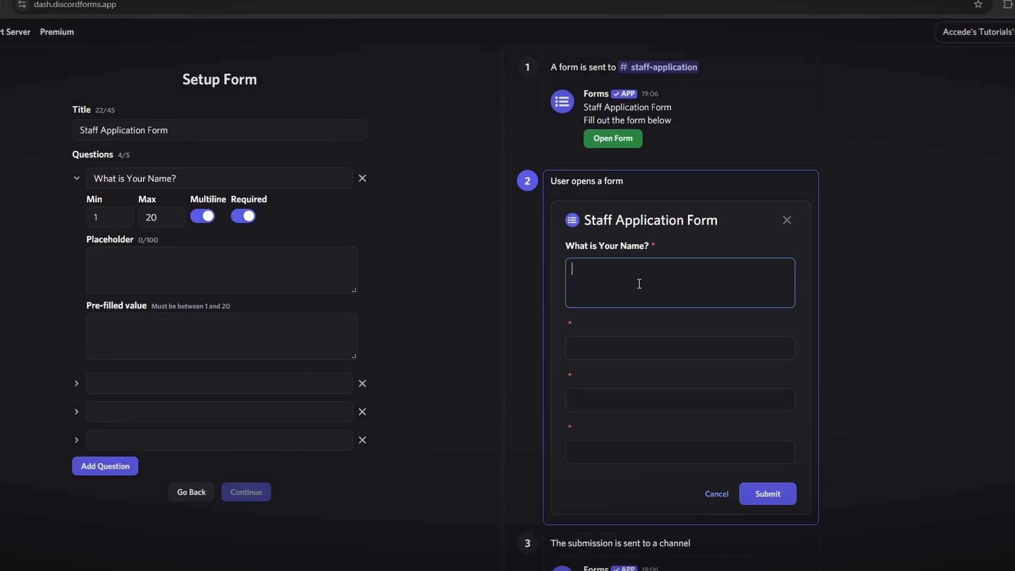
pyautogui.doubleClick(146, 217)
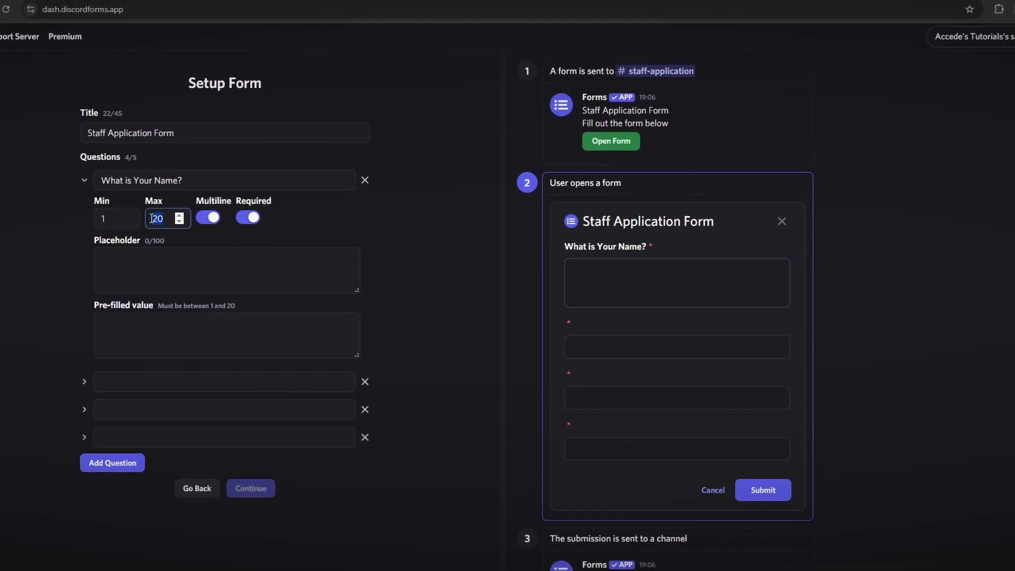
pyautogui.click(283, 222)
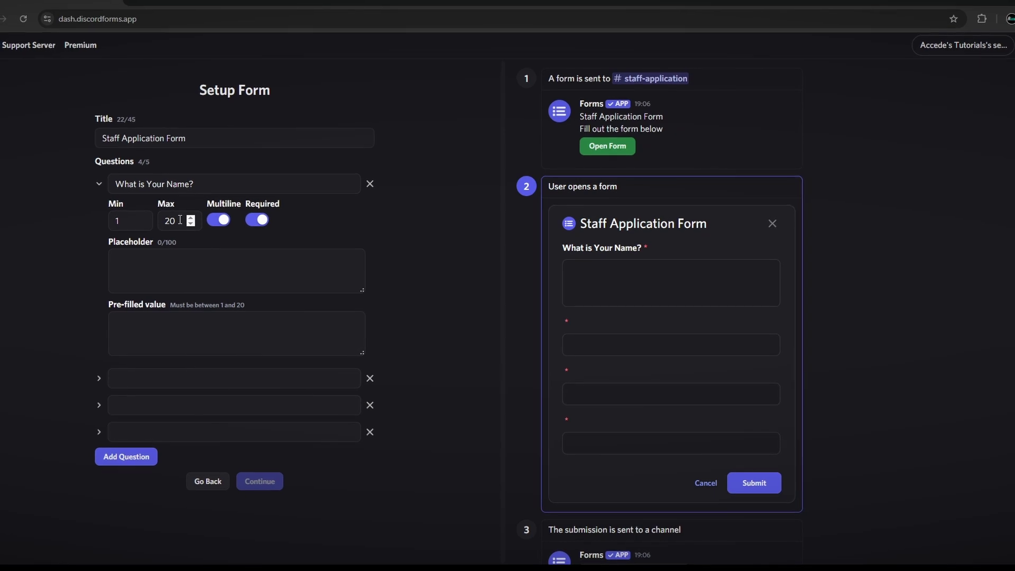
pyautogui.click(661, 279)
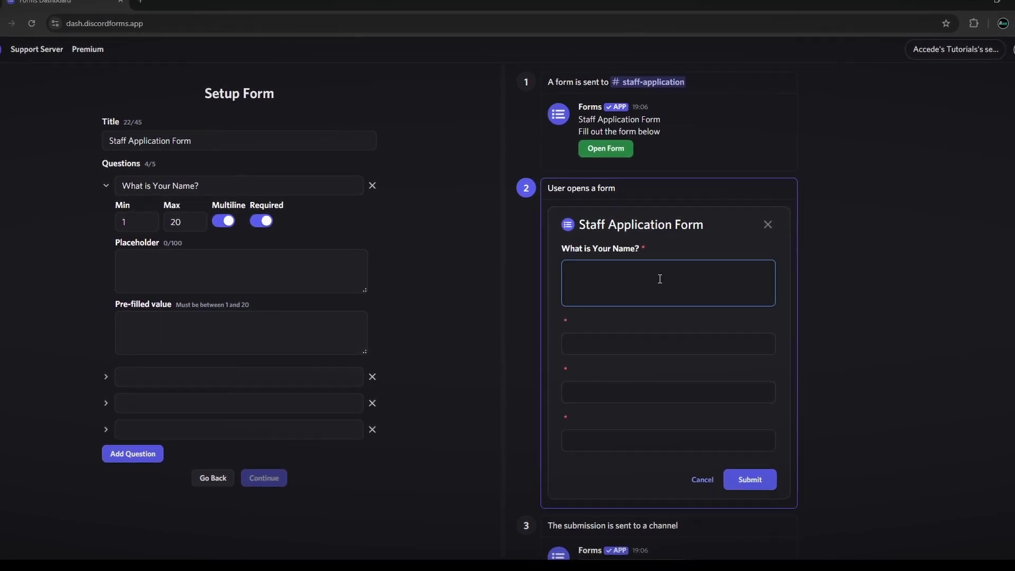
pyautogui.press('Return')
pyautogui.press('Return')
pyautogui.press('Return')
pyautogui.press('Return')
pyautogui.press('Return')
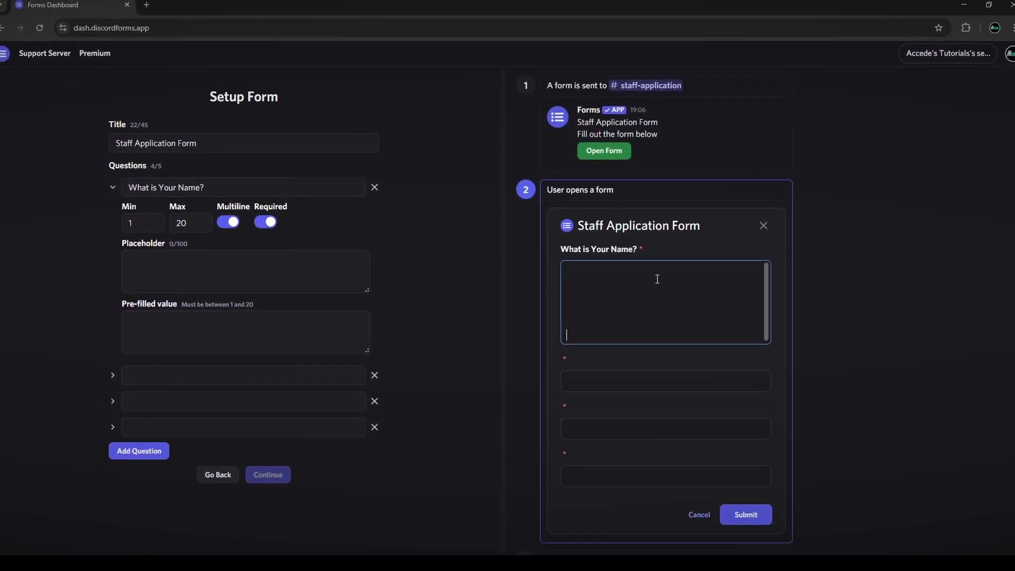
pyautogui.press('BackSpace')
pyautogui.press('BackSpace')
pyautogui.press('BackSpace')
pyautogui.press('BackSpace')
pyautogui.press('BackSpace')
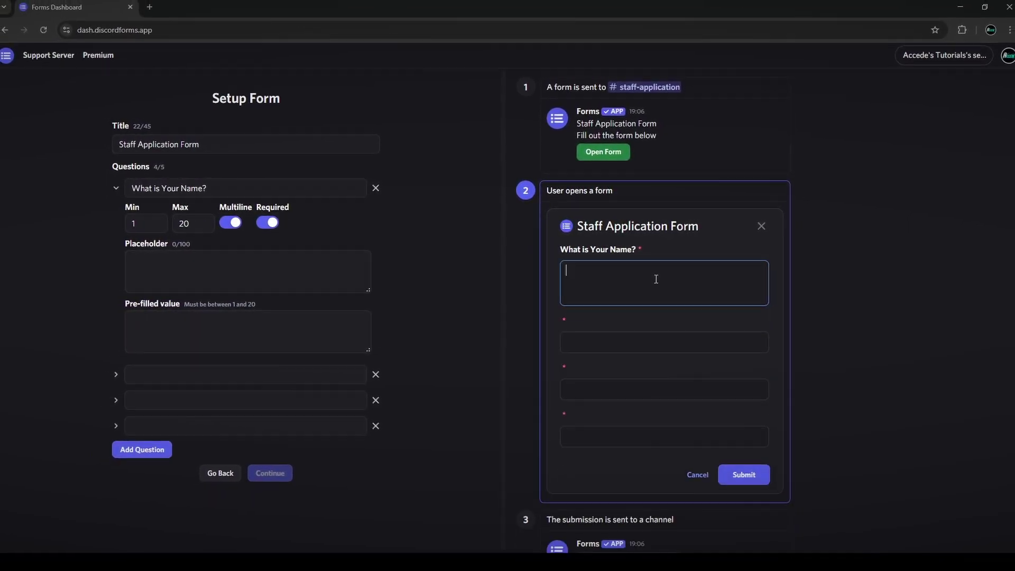
pyautogui.click(485, 257)
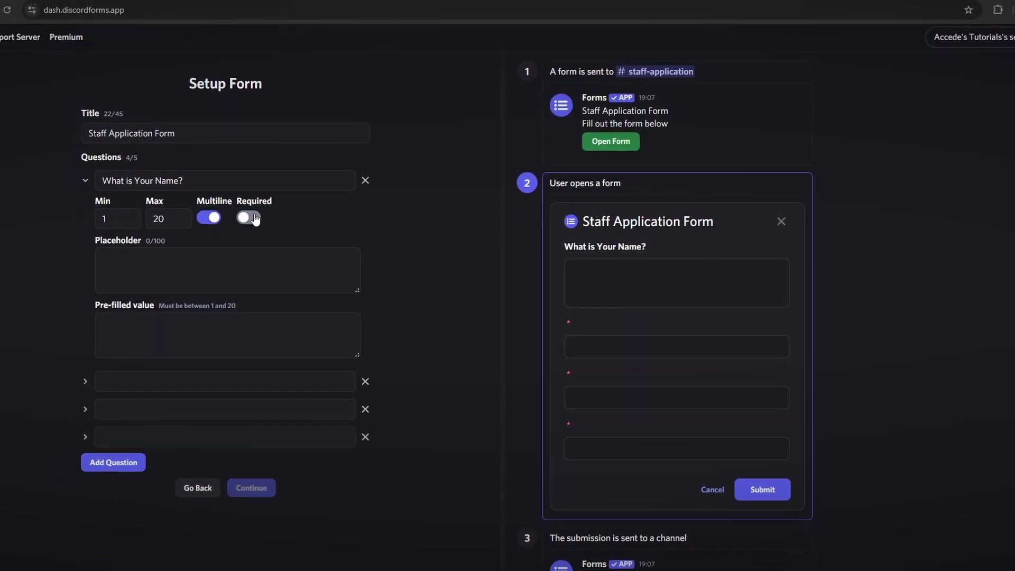
pyautogui.click(670, 272)
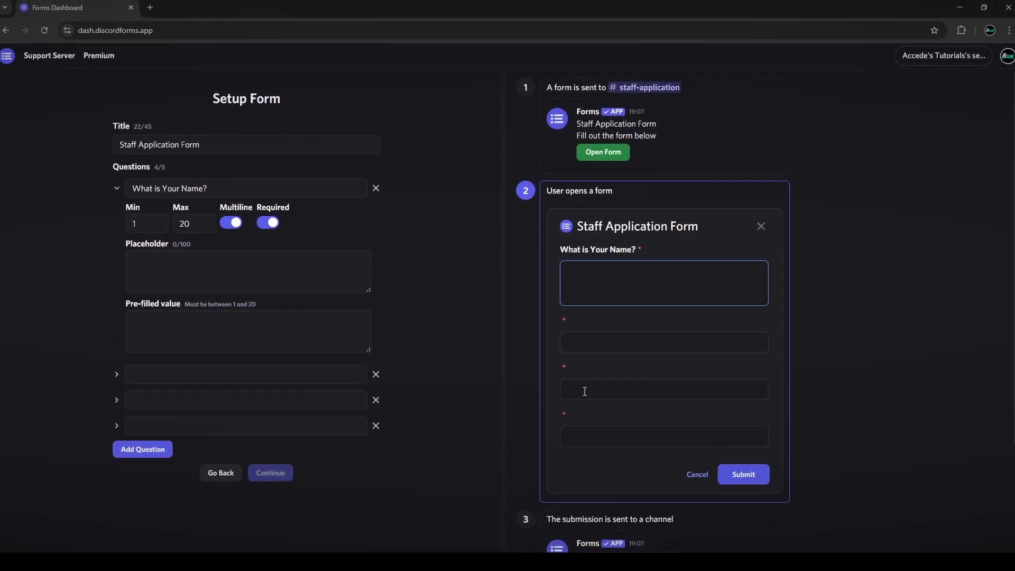
pyautogui.click(210, 253)
pyautogui.moveTo(127, 245); pyautogui.dragTo(195, 251)
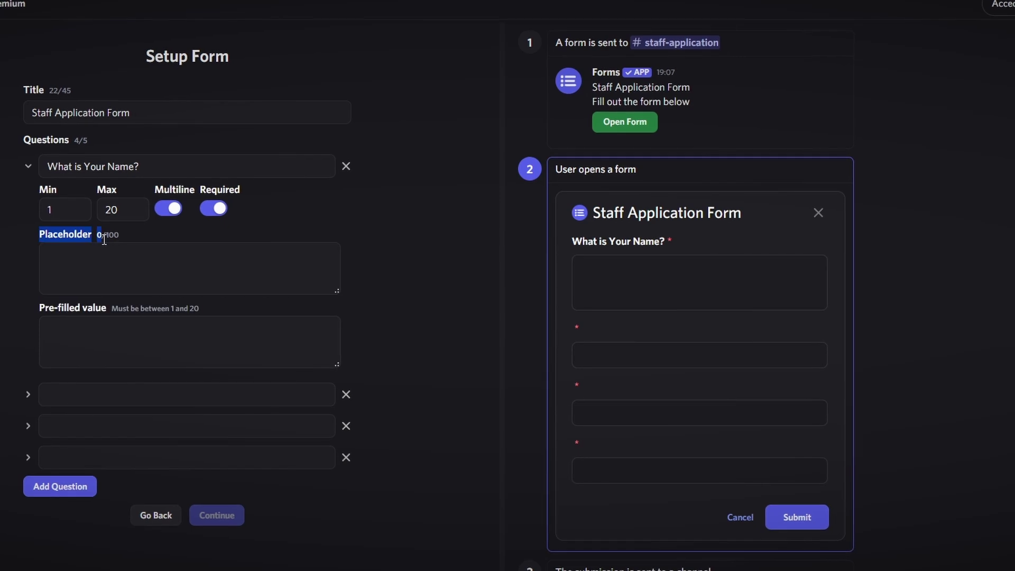
pyautogui.click(124, 254)
pyautogui.moveTo(122, 237); pyautogui.dragTo(41, 229)
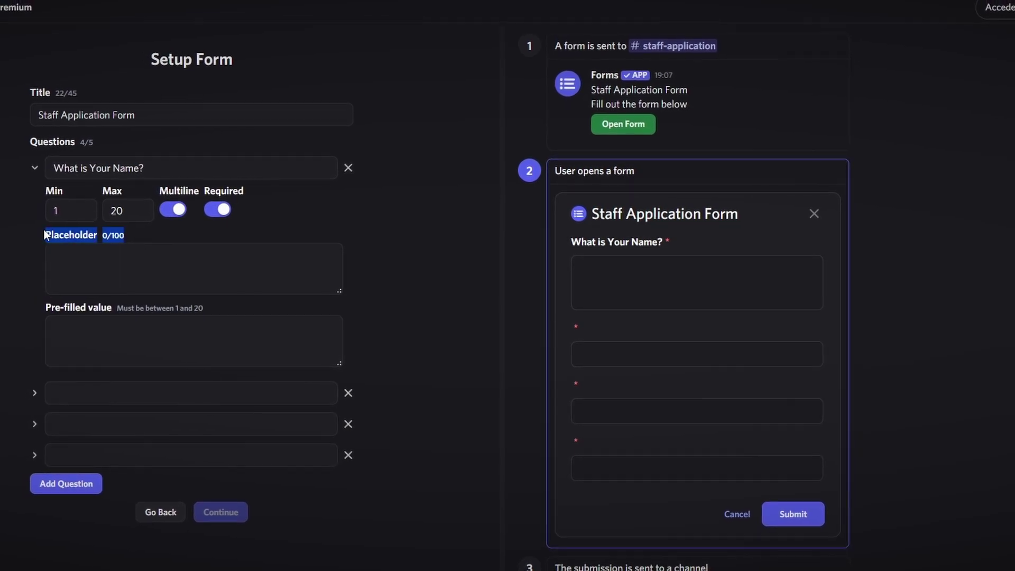
pyautogui.click(68, 243)
pyautogui.moveTo(154, 235); pyautogui.dragTo(62, 232)
pyautogui.click(50, 232)
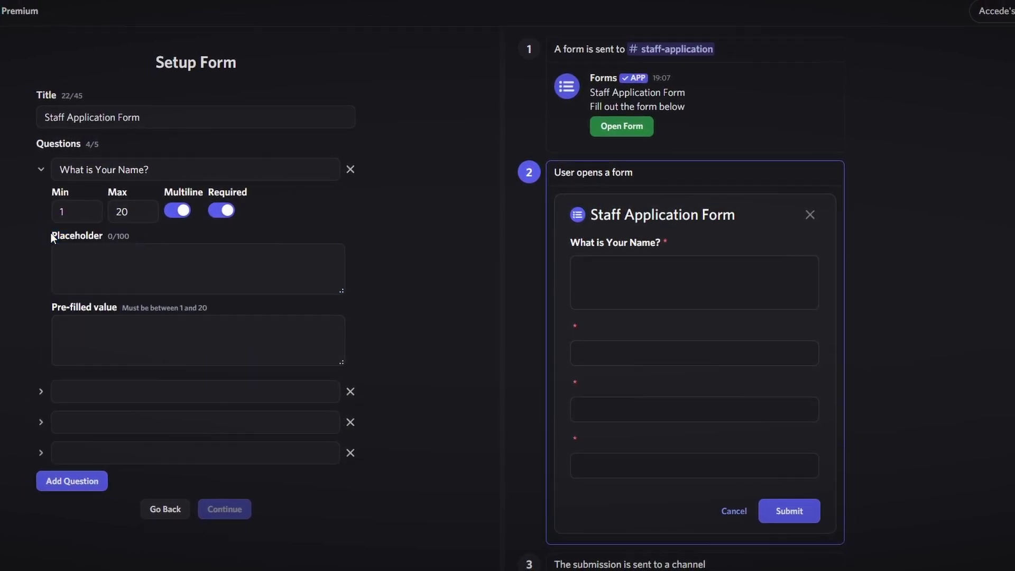
pyautogui.moveTo(141, 237); pyautogui.dragTo(53, 234)
pyautogui.click(53, 234)
# Set the name question's placeholder text to "Type Here".
pyautogui.click(260, 259)
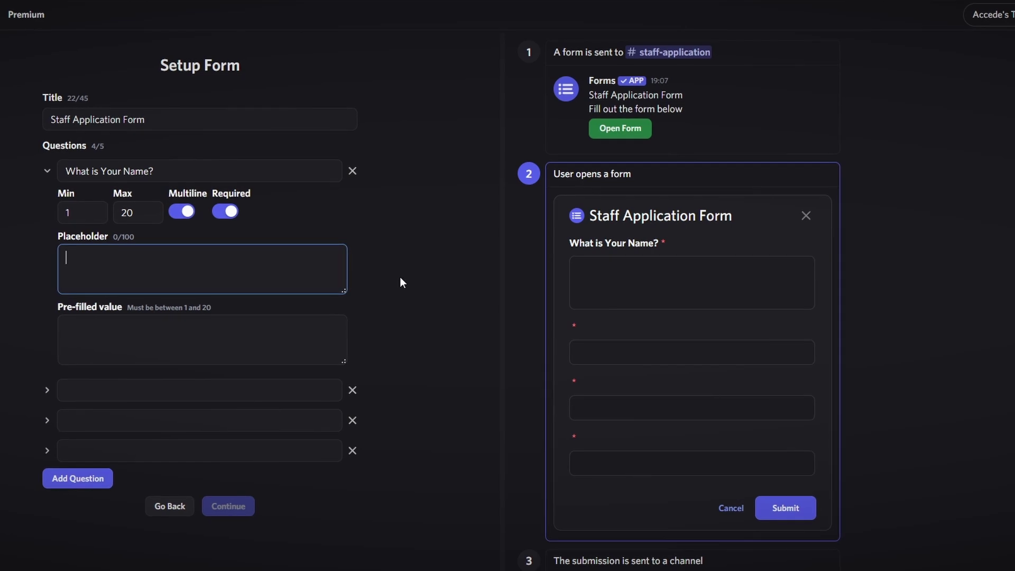
pyautogui.click(399, 277)
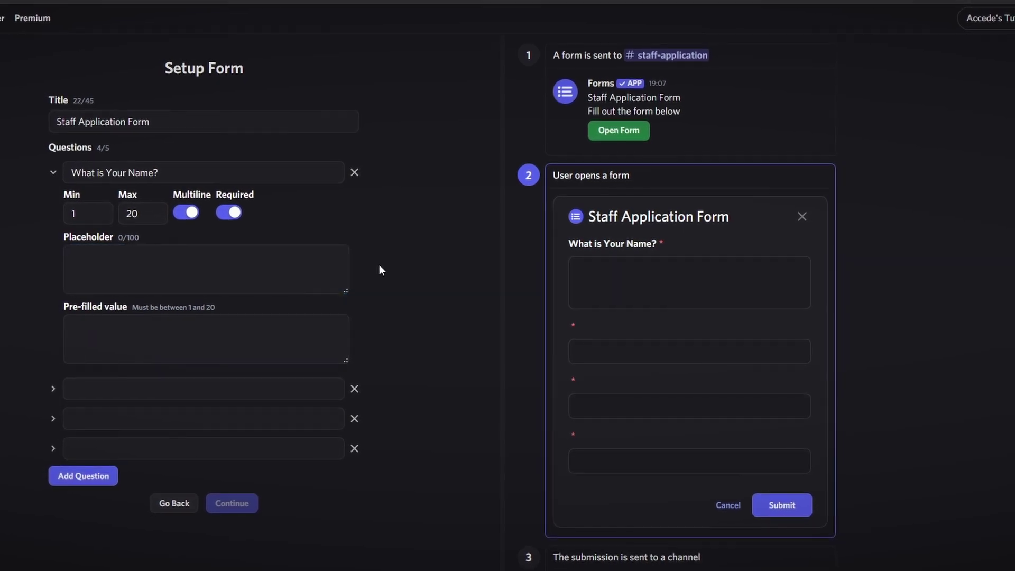
pyautogui.click(340, 268)
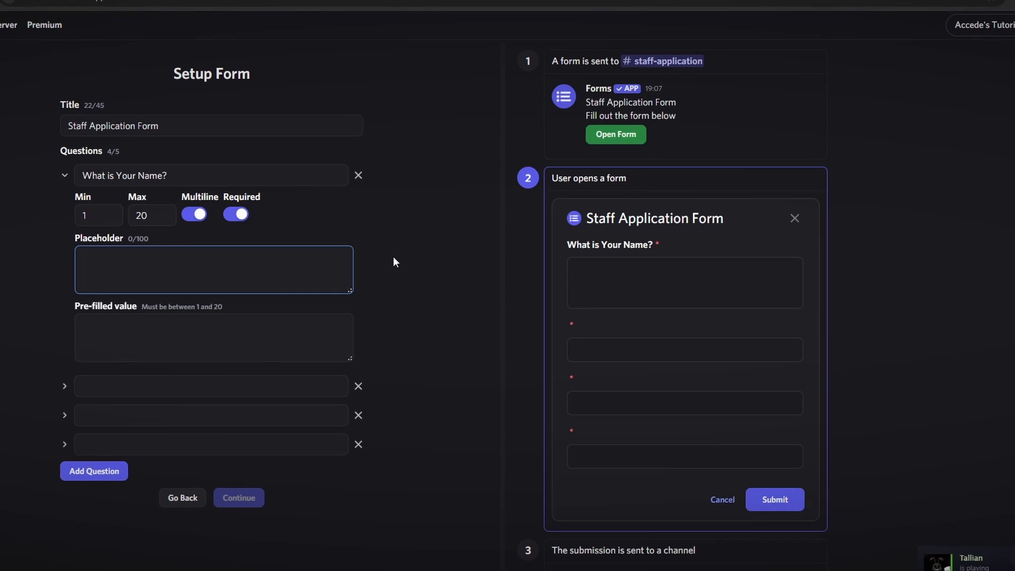
pyautogui.write('Type Here')
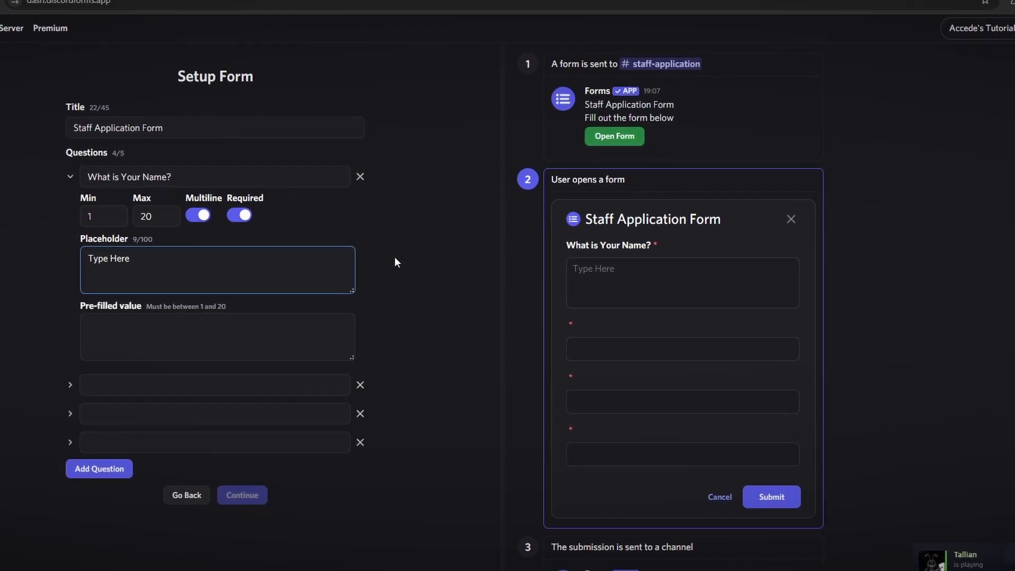
pyautogui.click(436, 263)
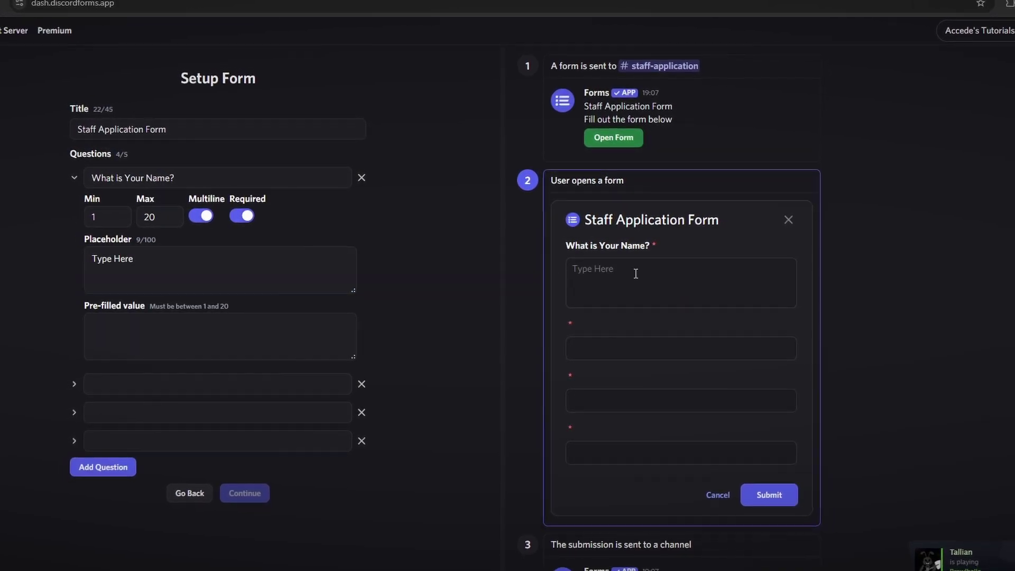
# Try out the placeholder in the form preview by entering a sample name as the answer and deleting it.
pyautogui.click(636, 274)
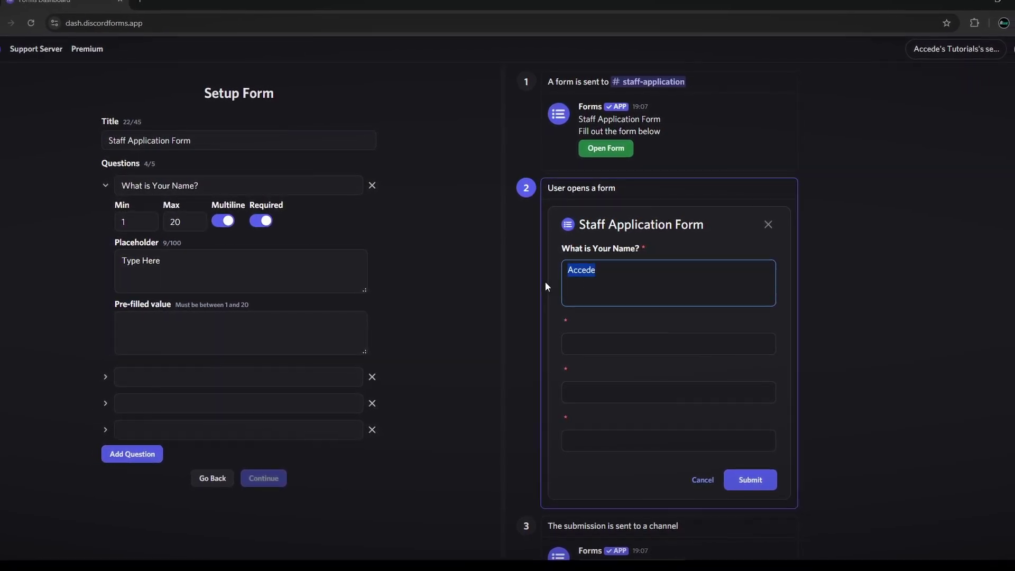
pyautogui.press('BackSpace')
pyautogui.click(454, 306)
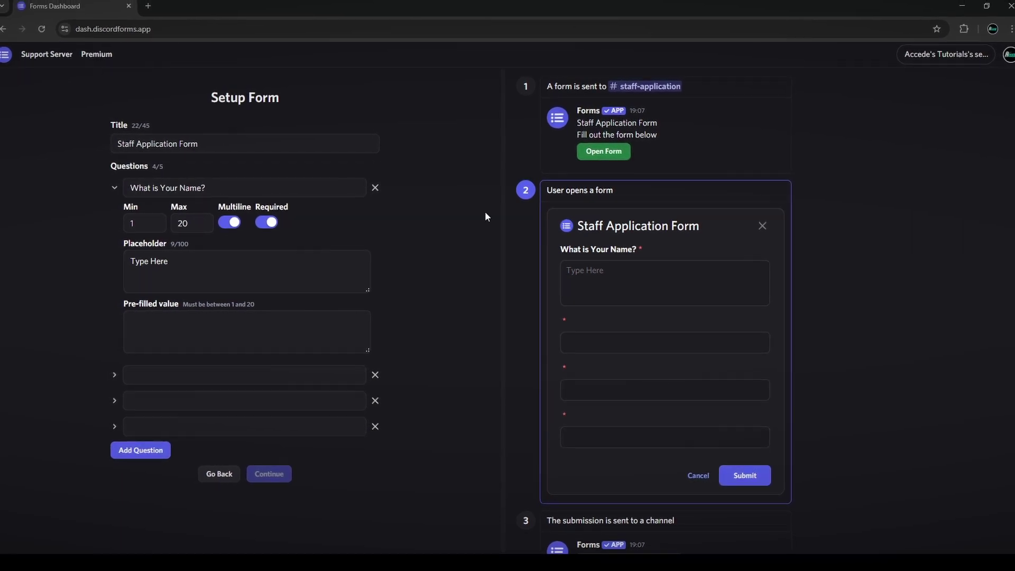
# Turn off Multiline for the name question and enter a sample name as its pre-filled value.
pyautogui.click(236, 224)
pyautogui.click(134, 290)
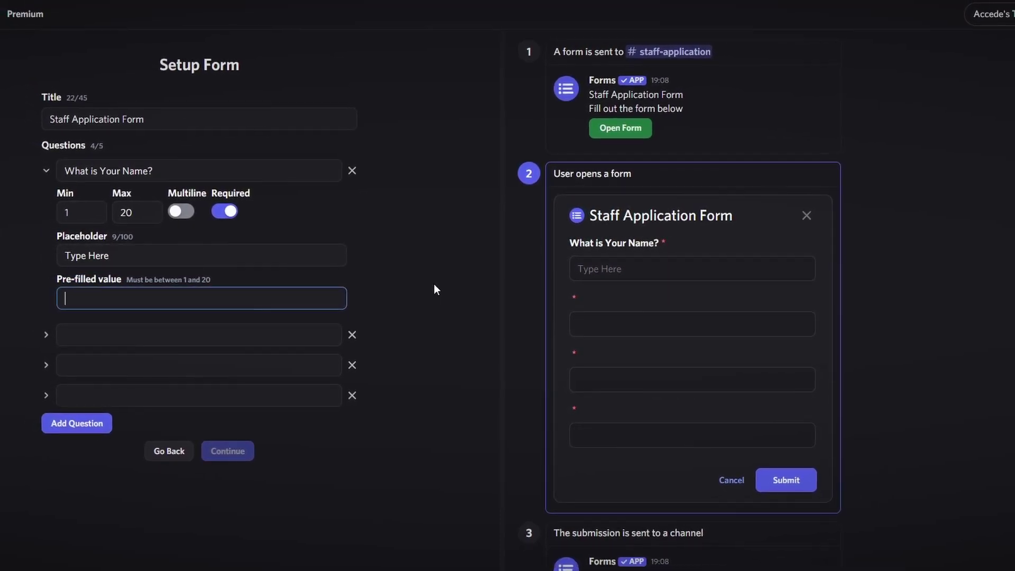
pyautogui.write('Ady')
pyautogui.press('BackSpace')
pyautogui.press('BackSpace')
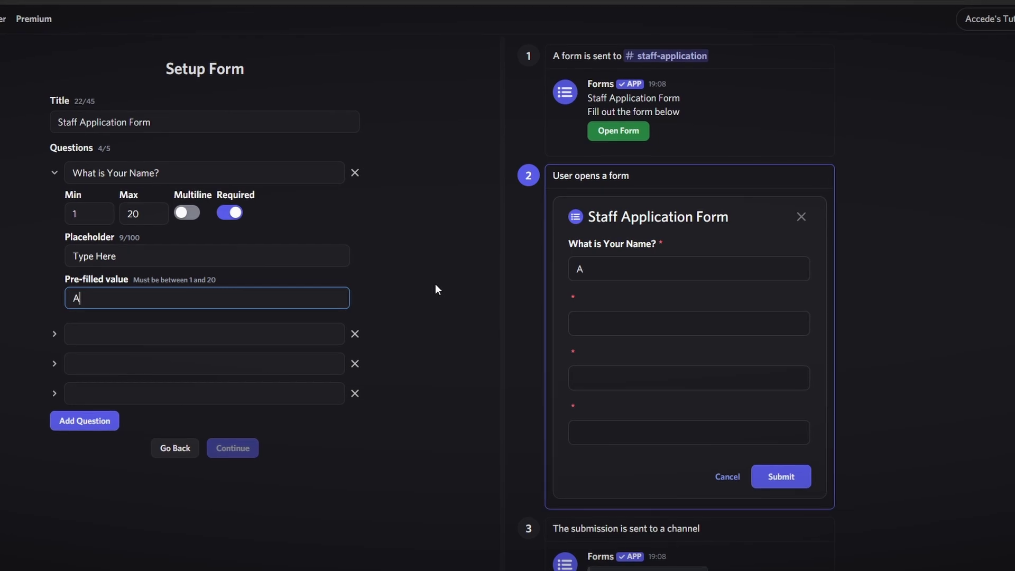
pyautogui.write('ccede')
pyautogui.click(488, 285)
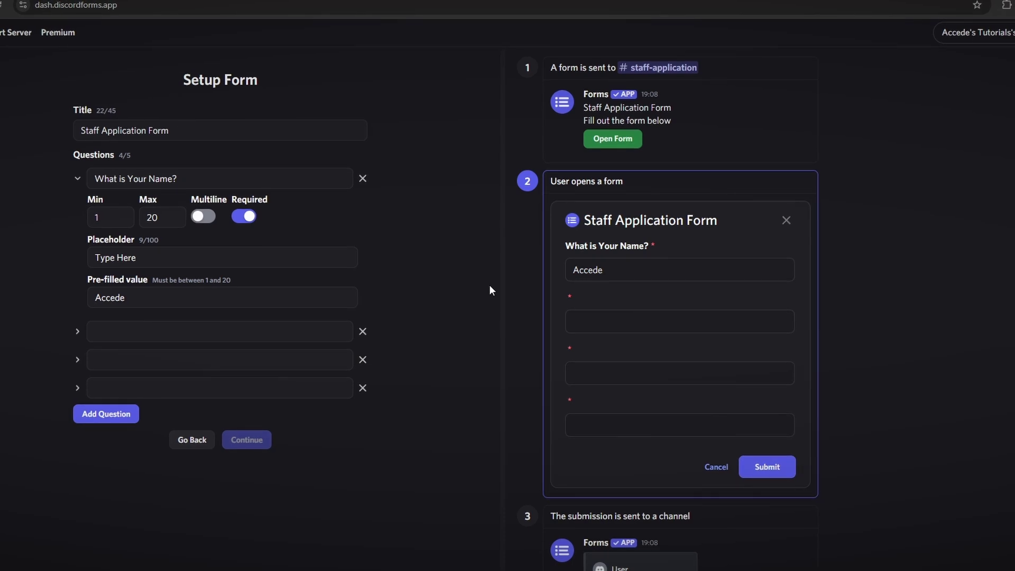
# Test the pre-filled answer by deleting the sample name from the name question in the form preview.
pyautogui.click(240, 298)
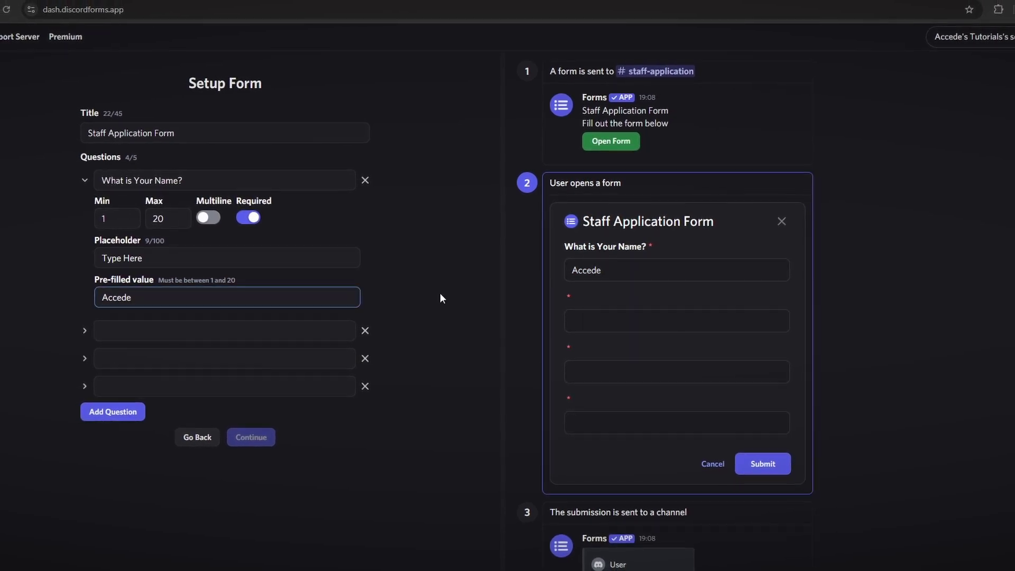
pyautogui.moveTo(709, 267); pyautogui.dragTo(550, 274)
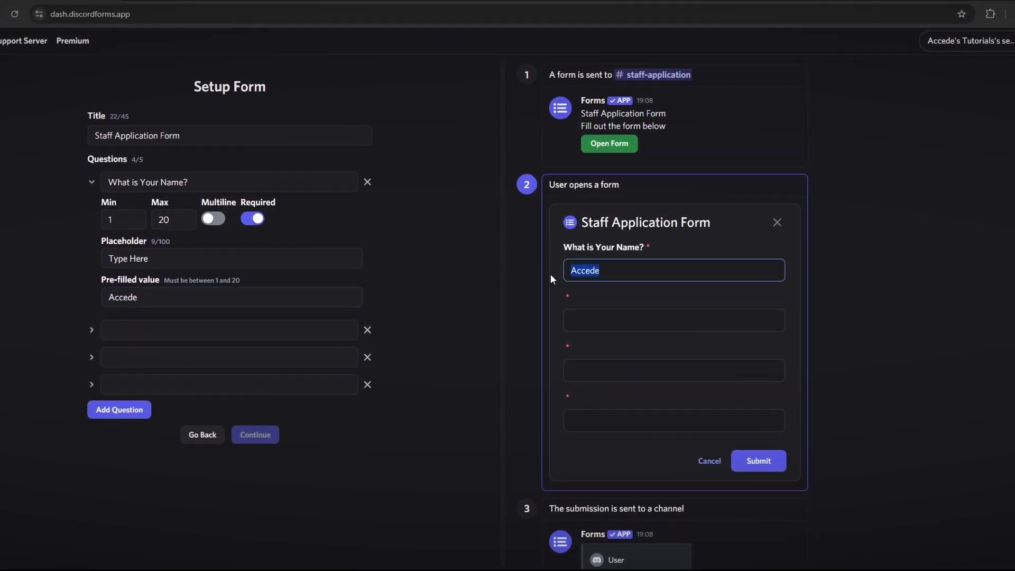
pyautogui.press('BackSpace')
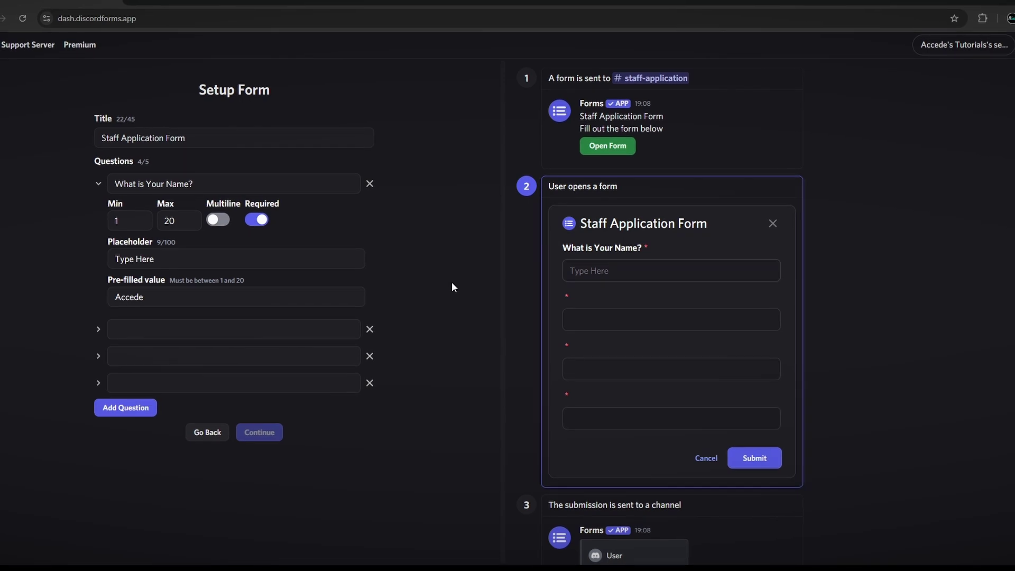
# Clear the name question's pre-filled value.
pyautogui.click(275, 297)
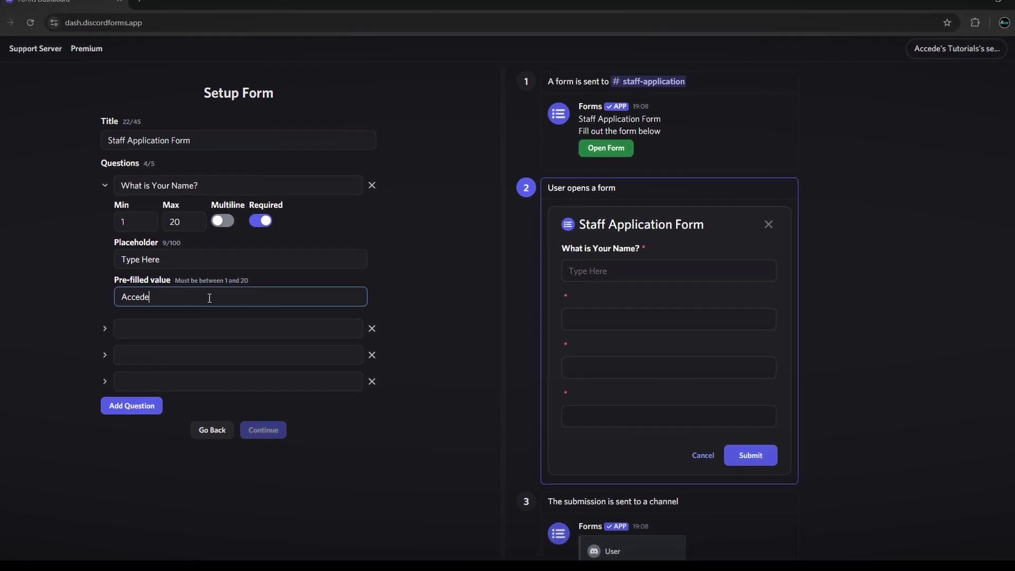
pyautogui.press('BackSpace')
pyautogui.press('BackSpace')
pyautogui.press('BackSpace')
pyautogui.press('BackSpace')
pyautogui.press('BackSpace')
pyautogui.press('BackSpace')
pyautogui.click(71, 296)
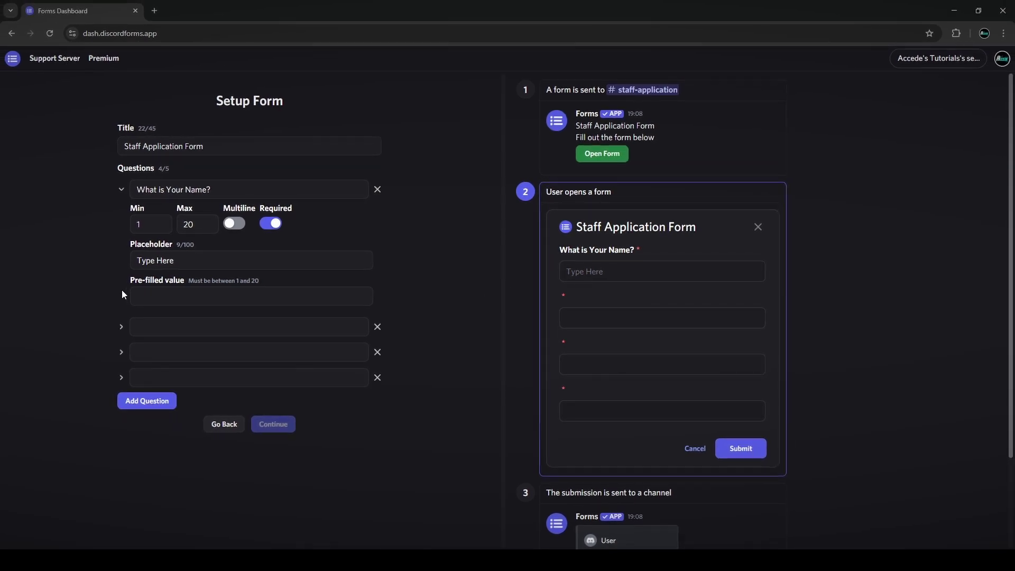
# Enter "How Many Servers Have You Moderated?" as the second question and set its maximum answer length to 3.
pyautogui.click(121, 193)
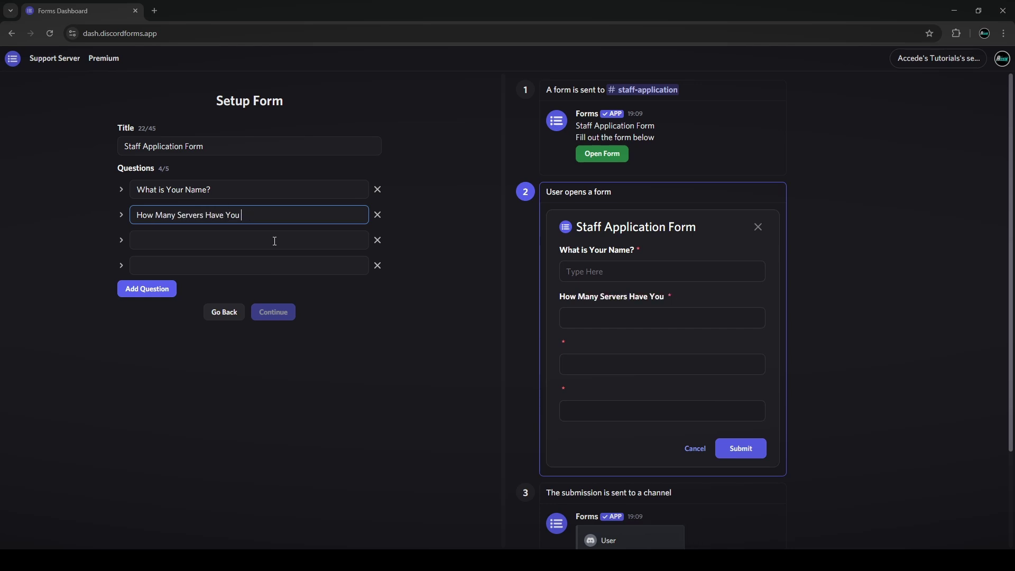
pyautogui.click(126, 216)
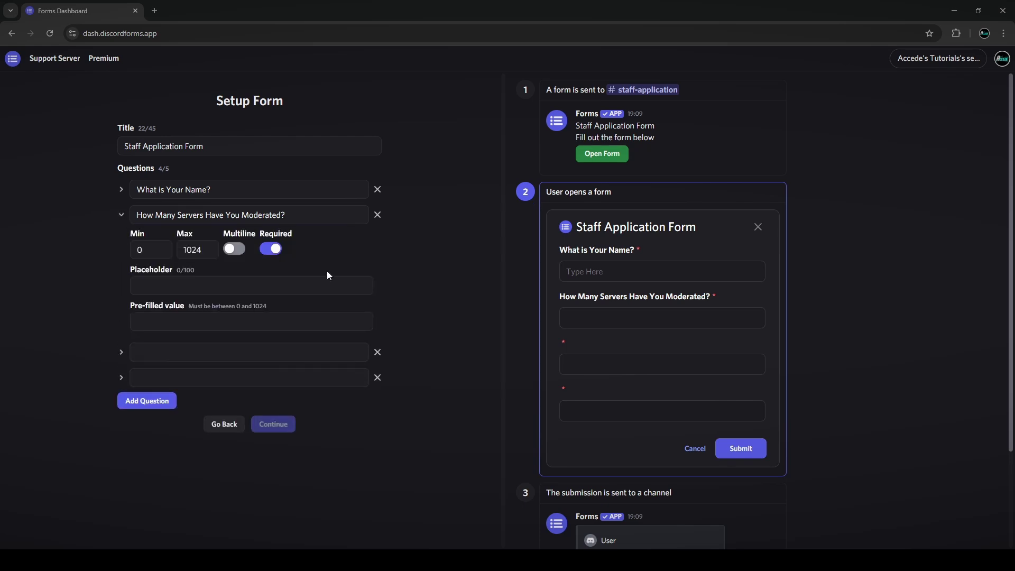
pyautogui.click(202, 250)
pyautogui.press('BackSpace')
pyautogui.press('BackSpace')
pyautogui.press('BackSpace')
pyautogui.press('BackSpace')
pyautogui.write('3')
pyautogui.click(296, 257)
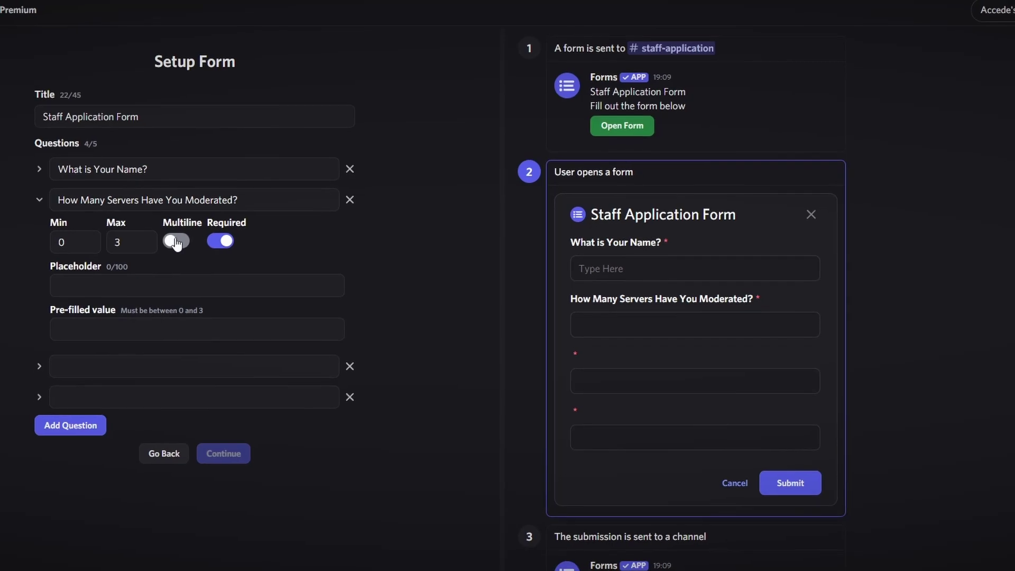
# Set the placeholder of the moderated servers question to "Type Number Here" and collapse its settings.
pyautogui.click(641, 323)
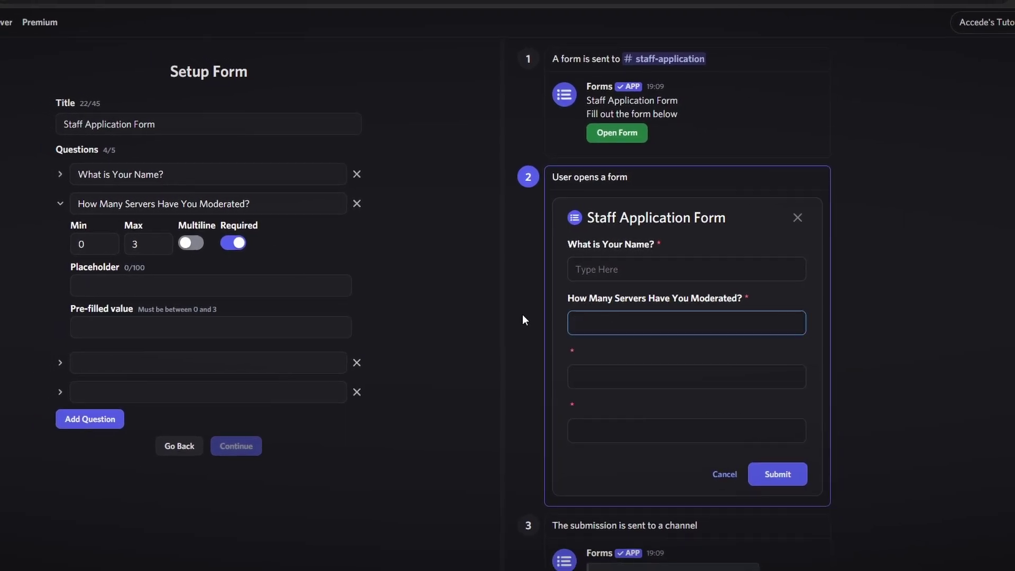
pyautogui.click(404, 318)
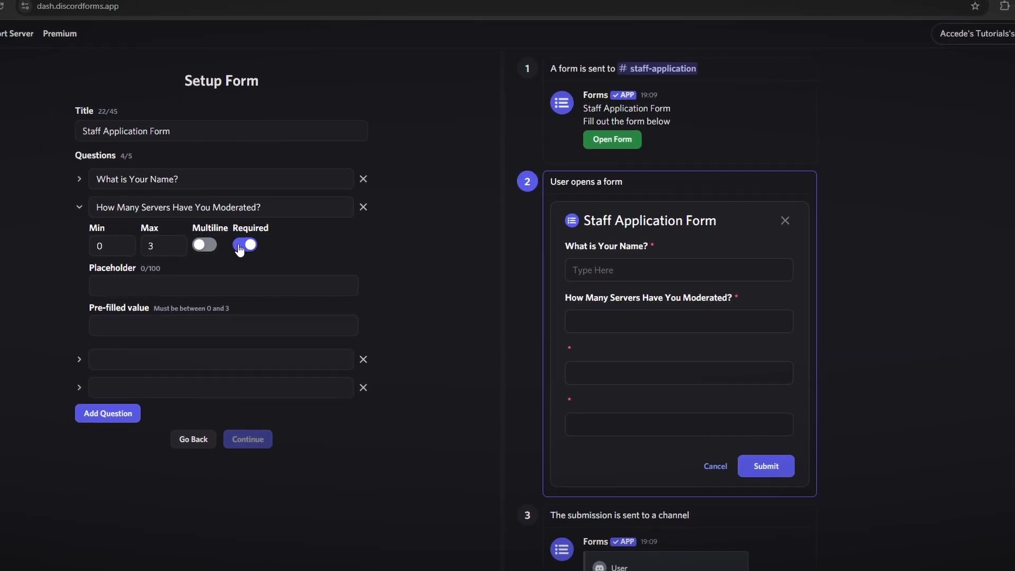
pyautogui.click(275, 285)
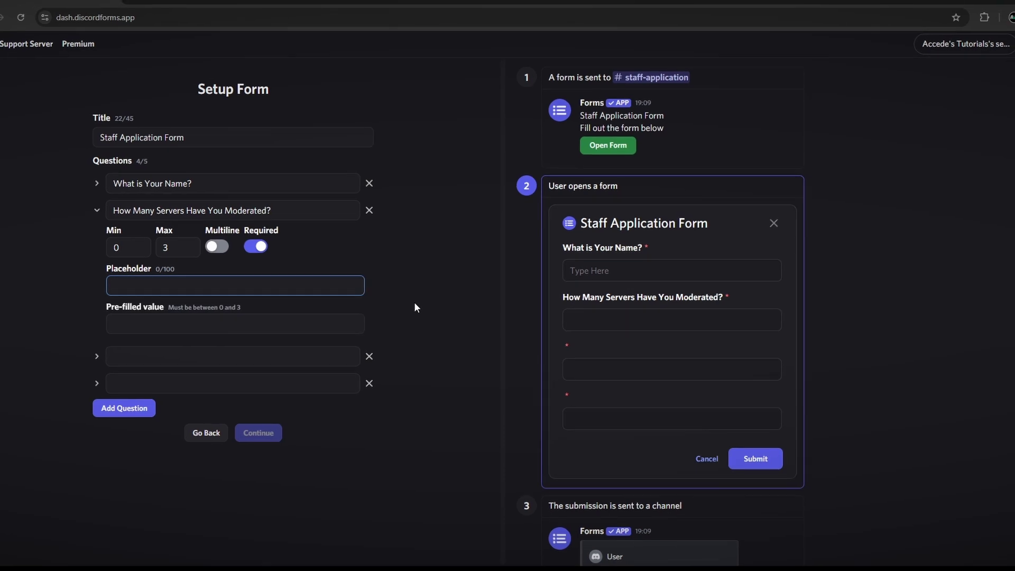
pyautogui.write('Type Number ')
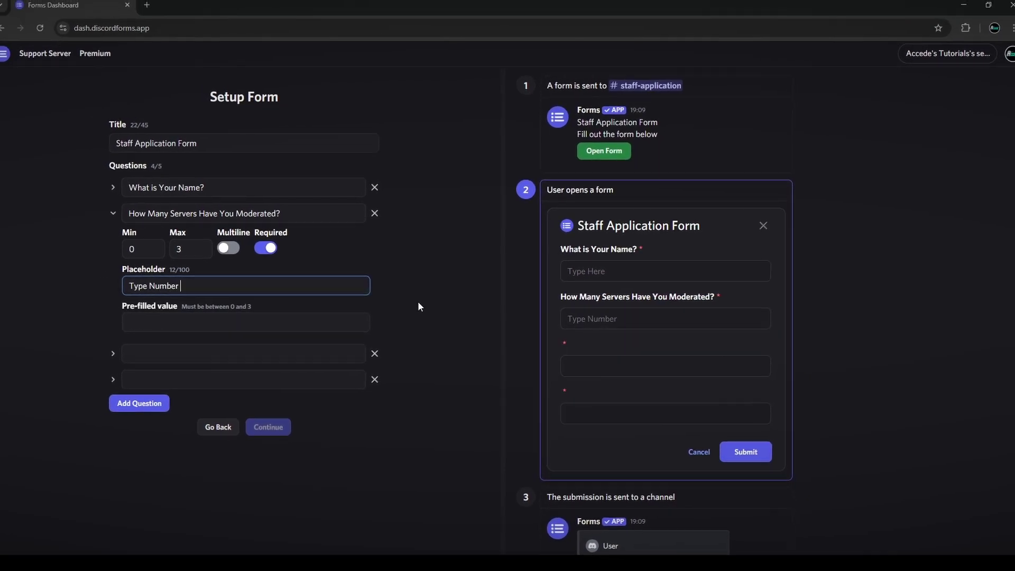
pyautogui.write('Here')
pyautogui.click(123, 214)
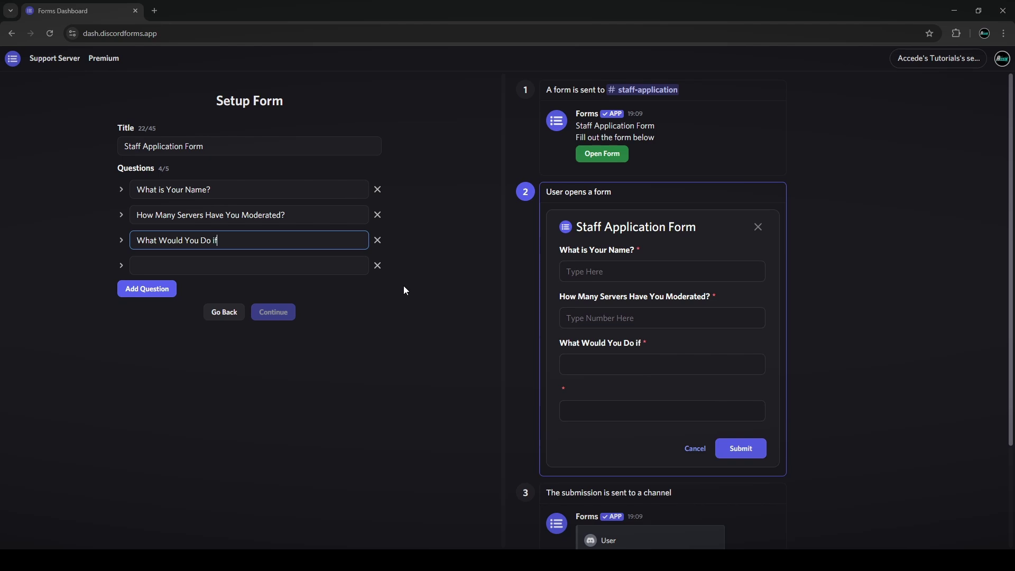
# Enter "What Would You Do if Someone is Spamming?" as the third question and enable Multiline for it.
pyautogui.write('Someone is Spamming')
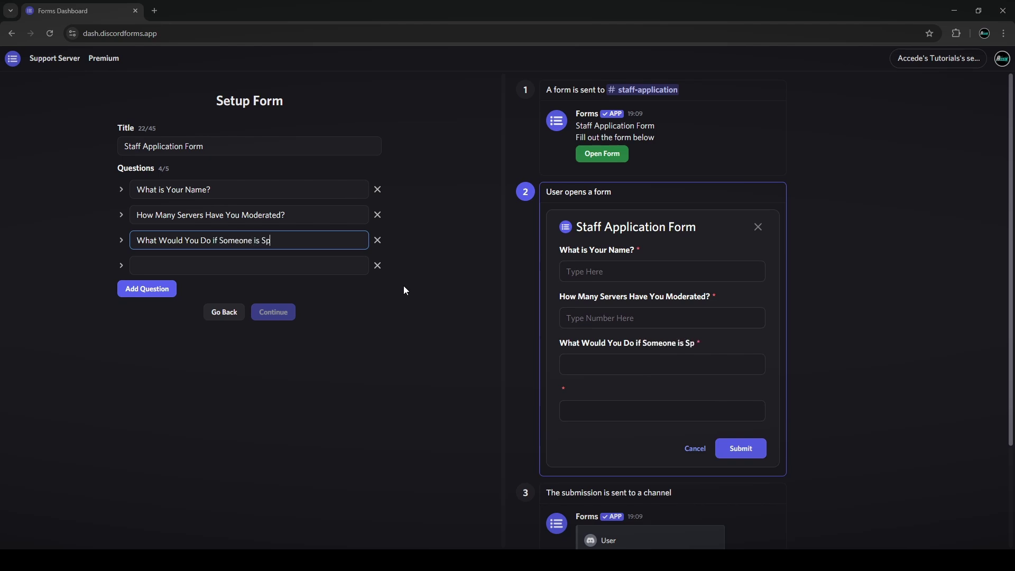
pyautogui.write('?')
pyautogui.press('Return')
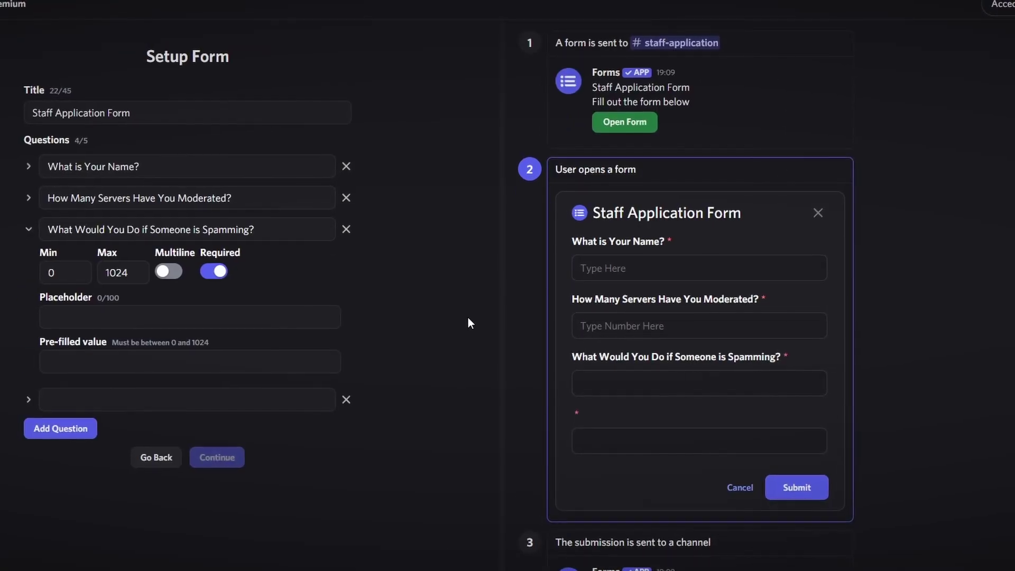
pyautogui.click(169, 272)
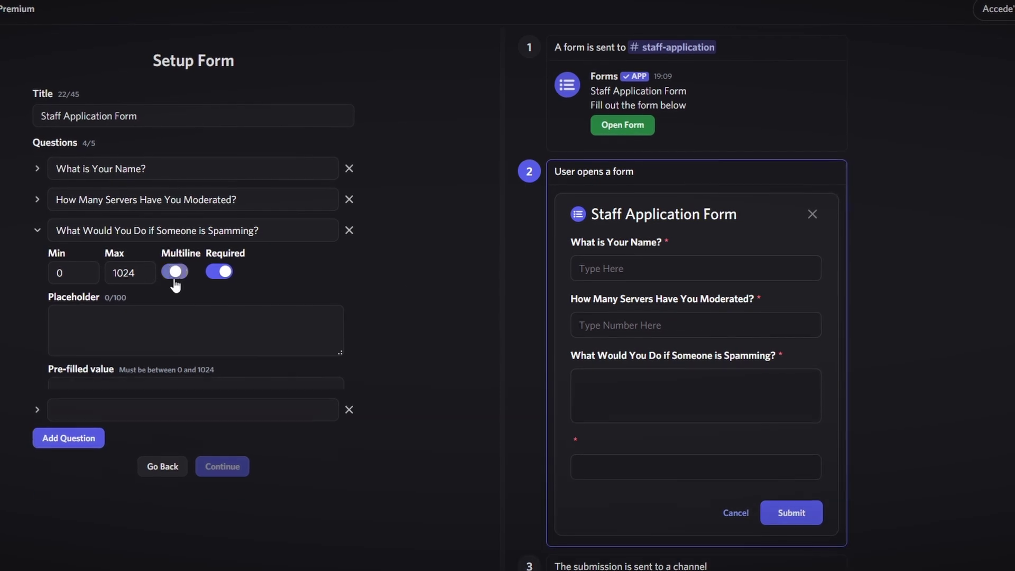
pyautogui.doubleClick(121, 273)
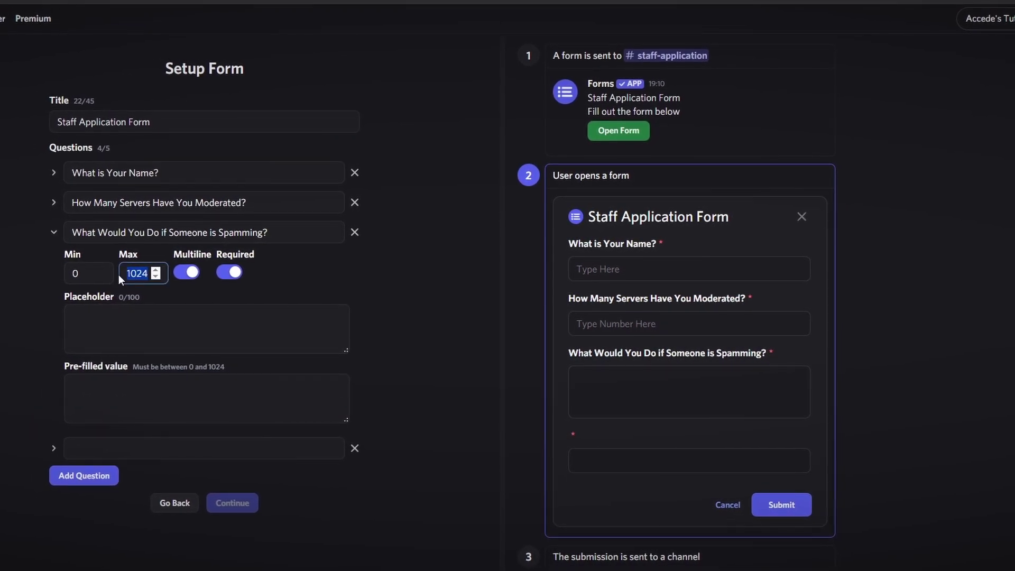
pyautogui.click(189, 279)
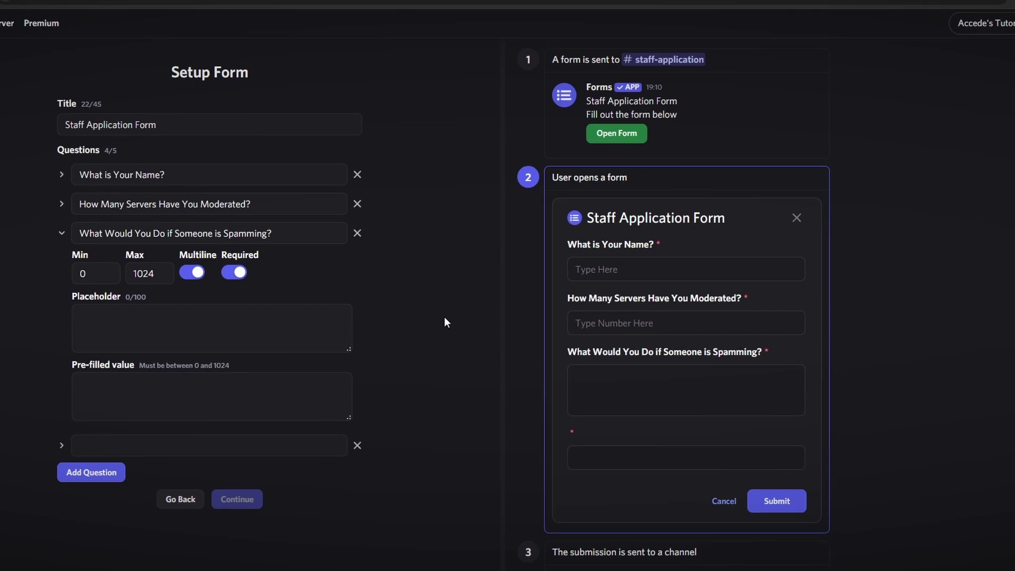
# Set the spamming question's placeholder to "Type Paragraph Here", leaving the pre-filled value empty.
pyautogui.click(642, 382)
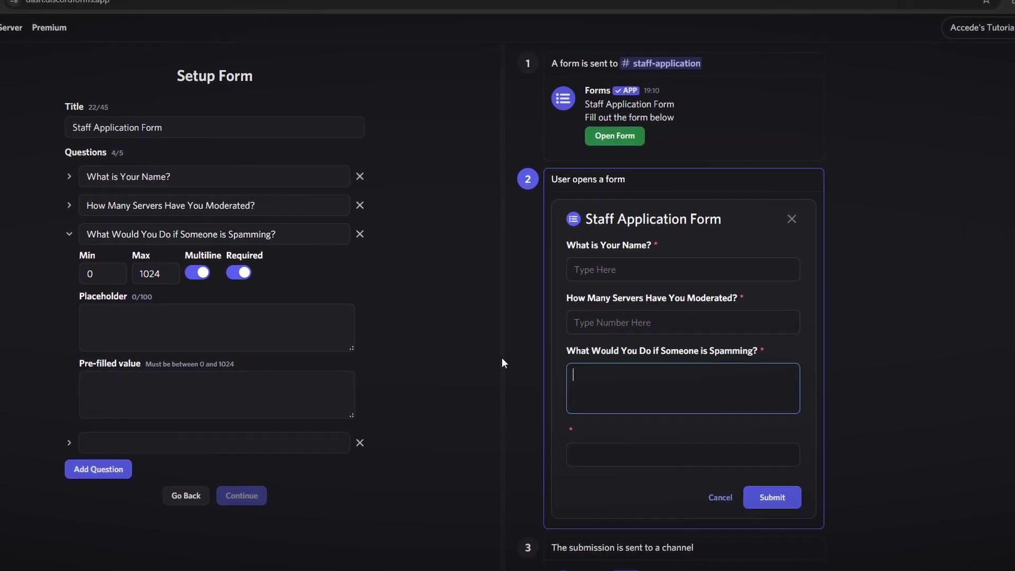
pyautogui.click(322, 349)
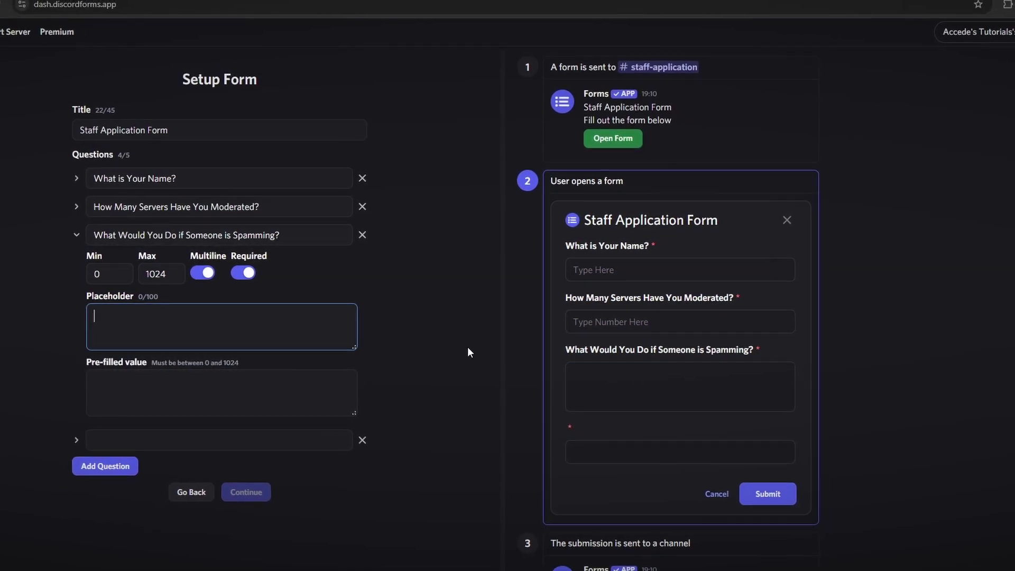
pyautogui.write('Type Para')
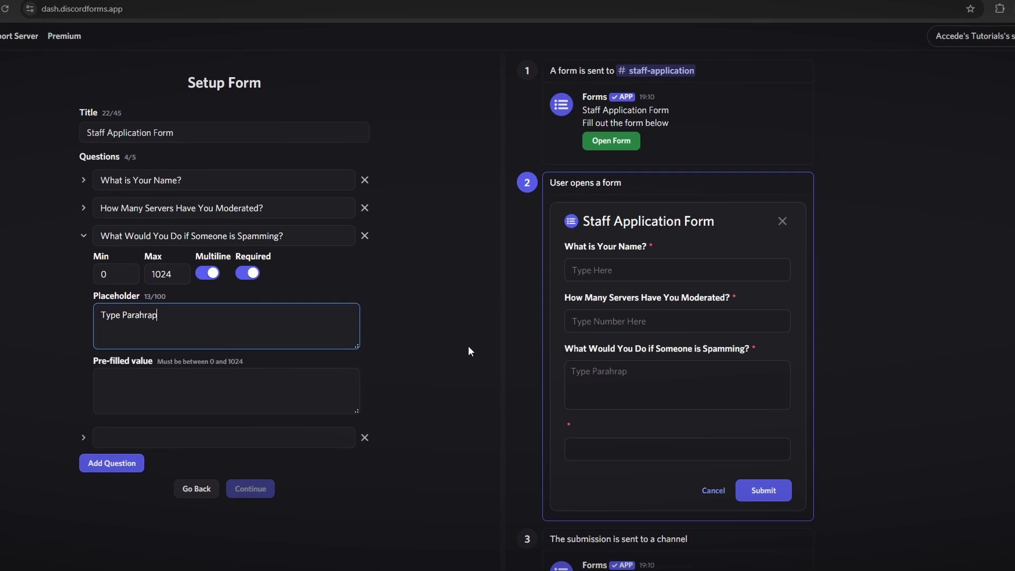
pyautogui.write('graph Here')
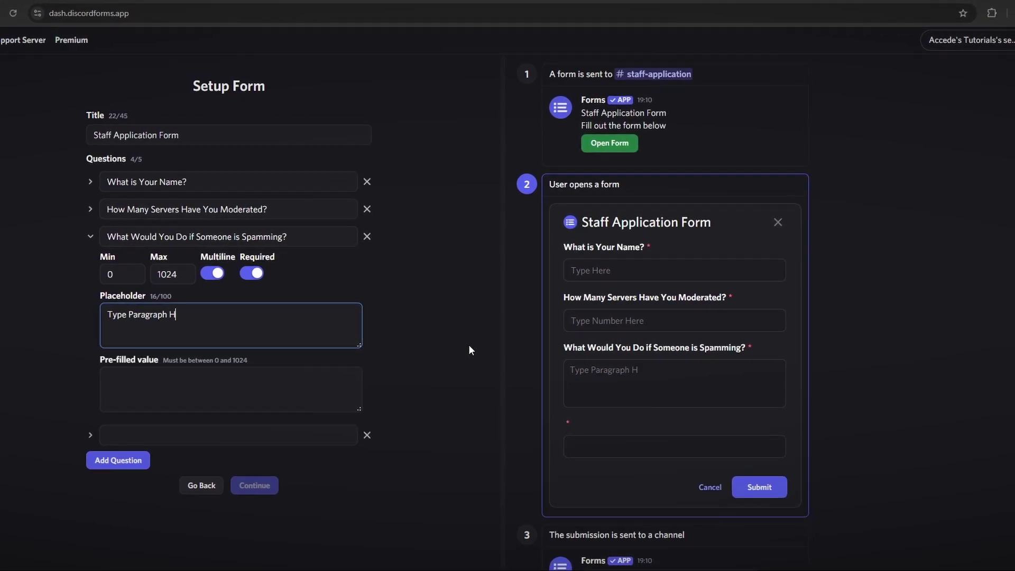
pyautogui.click(297, 408)
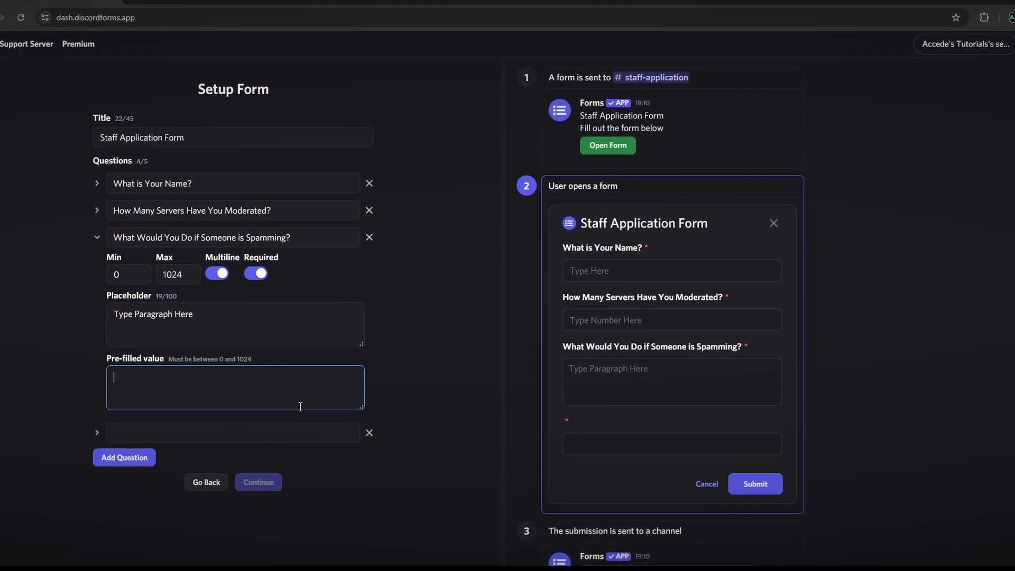
pyautogui.click(432, 370)
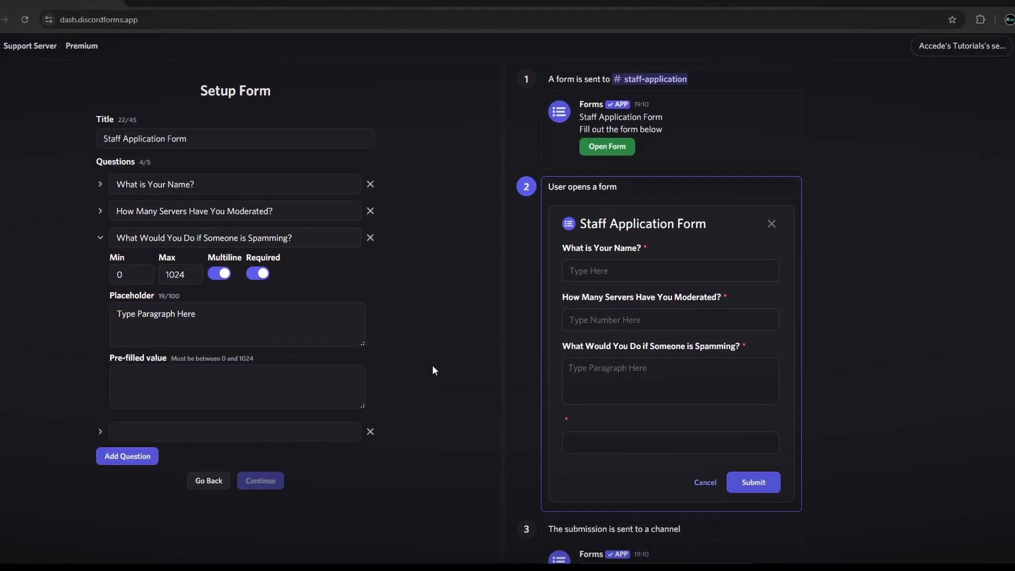
pyautogui.click(241, 389)
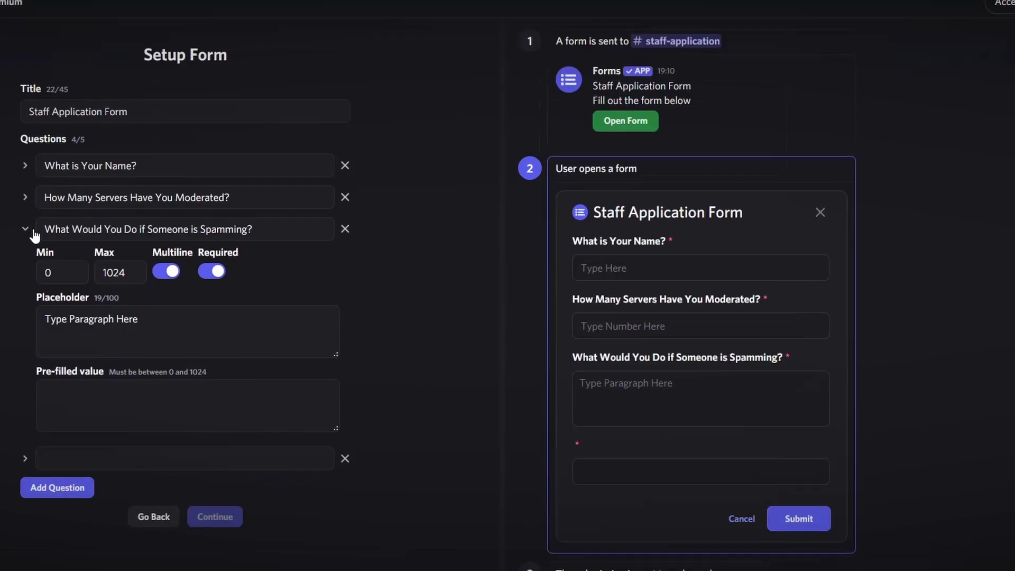
# Collapse the spamming question and enter "Any Other Things You Want To Add?" as the fourth question.
pyautogui.click(120, 240)
pyautogui.click(120, 424)
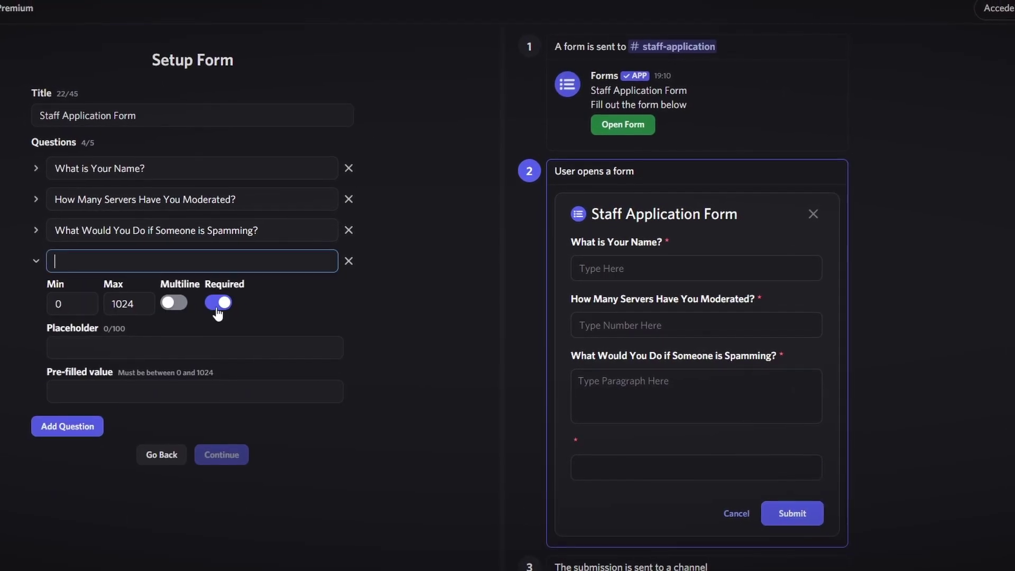
pyautogui.write('Any')
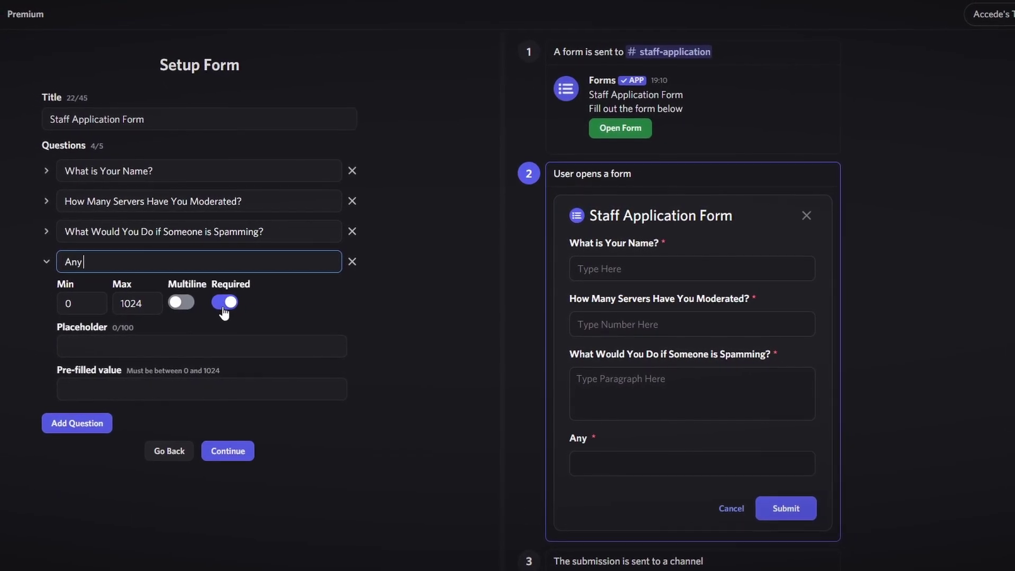
pyautogui.write(' Oht')
pyautogui.press('BackSpace')
pyautogui.press('BackSpace')
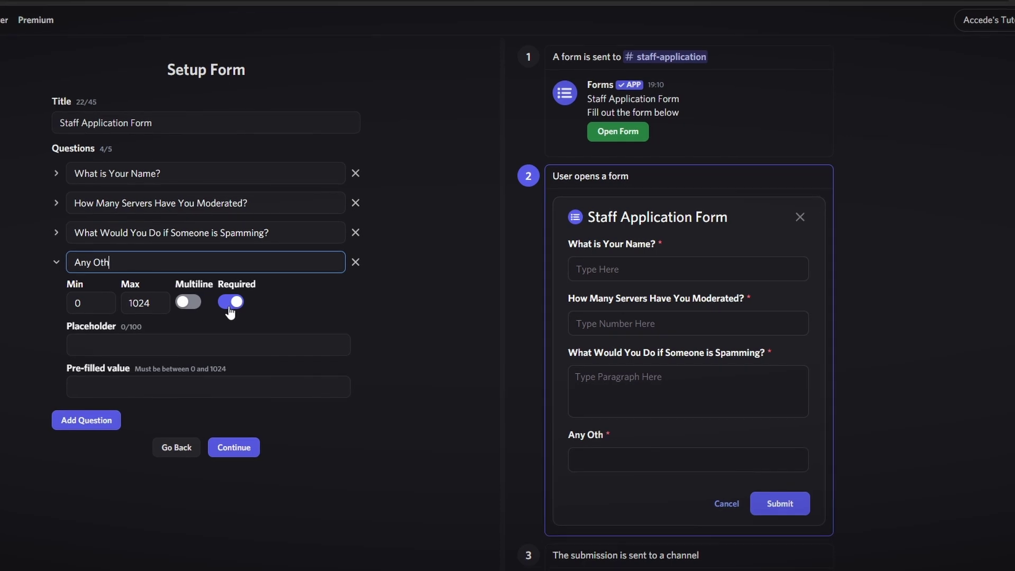
pyautogui.write('ther Things You Want To AdD?')
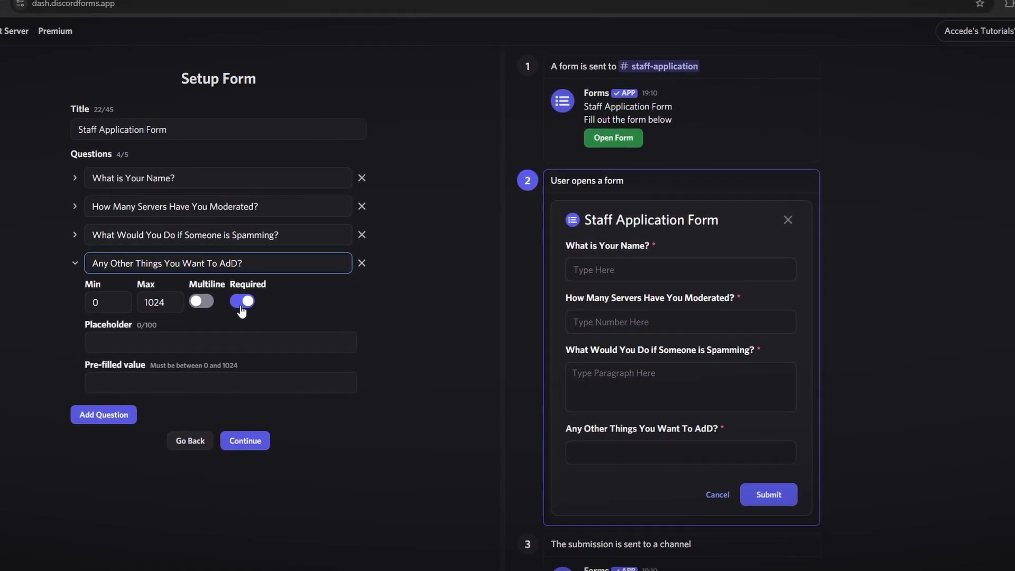
pyautogui.press('BackSpace')
pyautogui.press('BackSpace')
pyautogui.write('d?')
# Make the fourth question optional and multiline, with the placeholder "Type Here".
pyautogui.click(246, 302)
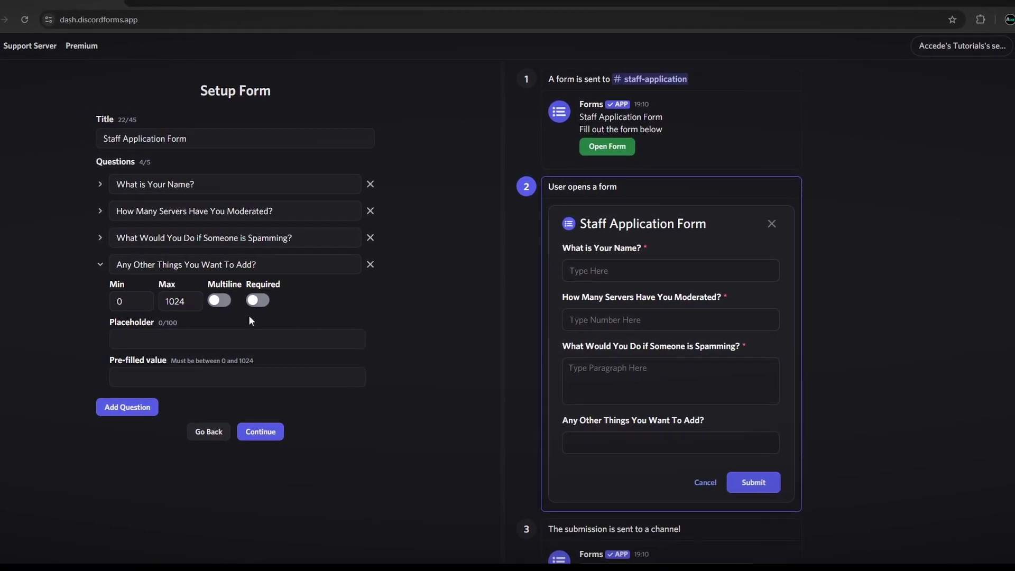
pyautogui.click(218, 300)
pyautogui.click(231, 340)
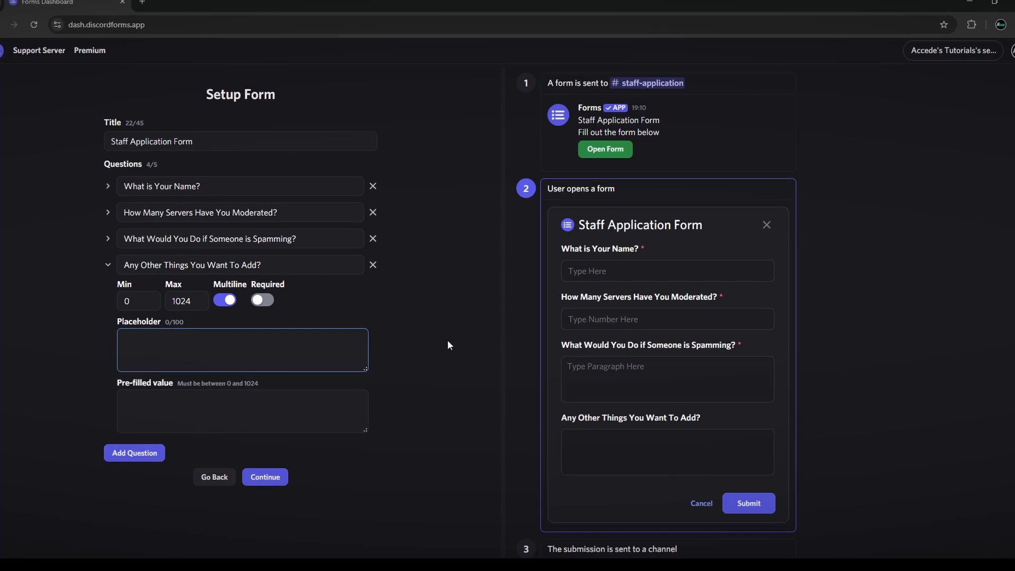
pyautogui.write('Type Here')
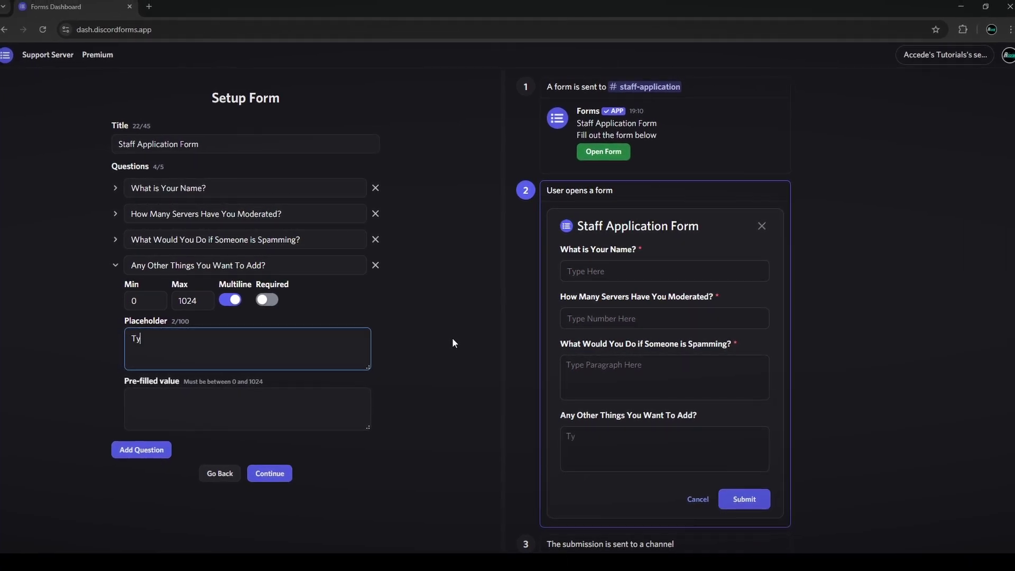
# Finish the form's question setup and proceed to choosing where submissions are sent.
pyautogui.click(467, 333)
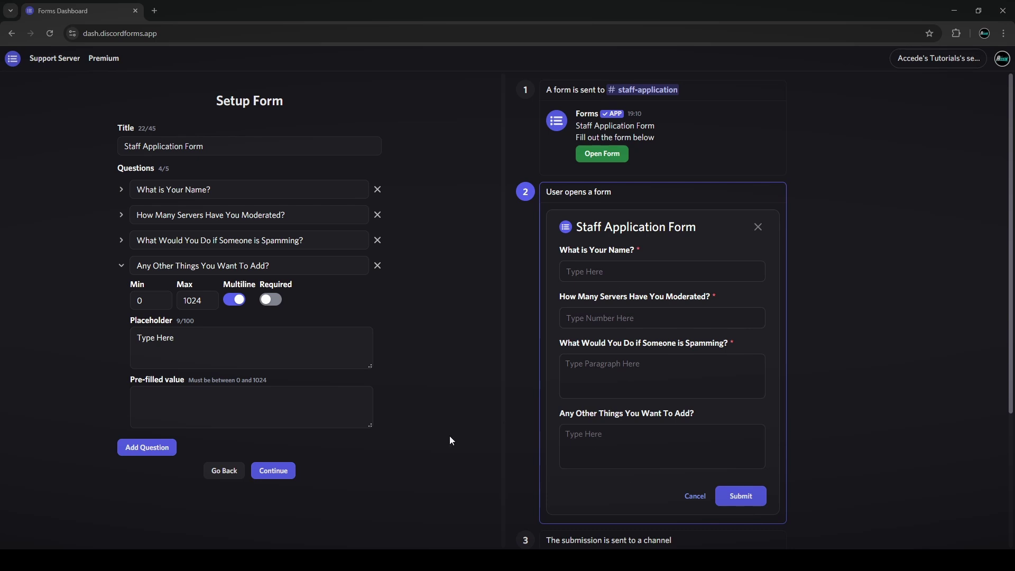
pyautogui.click(276, 471)
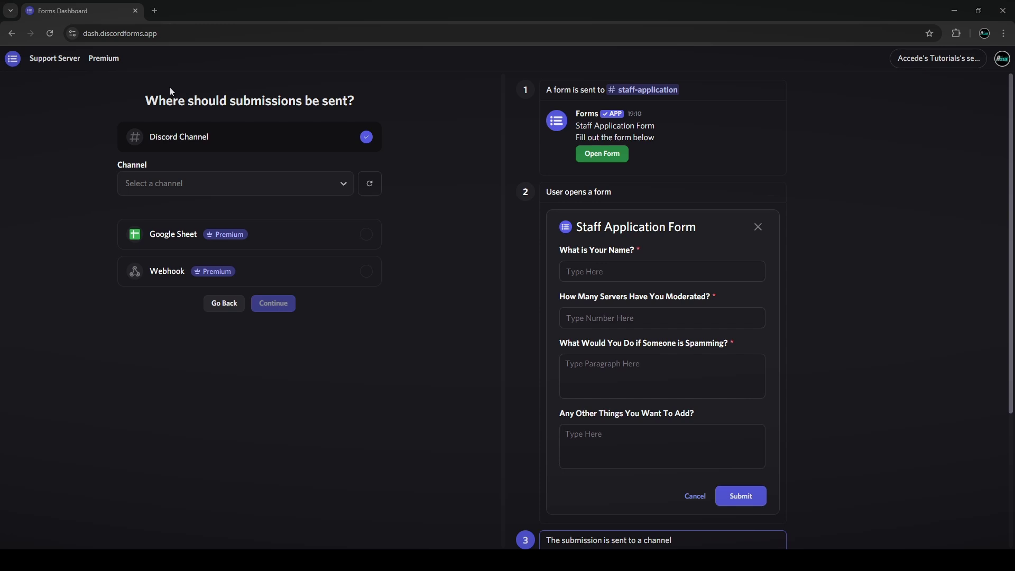
pyautogui.moveTo(145, 101); pyautogui.dragTo(363, 103)
pyautogui.click(362, 103)
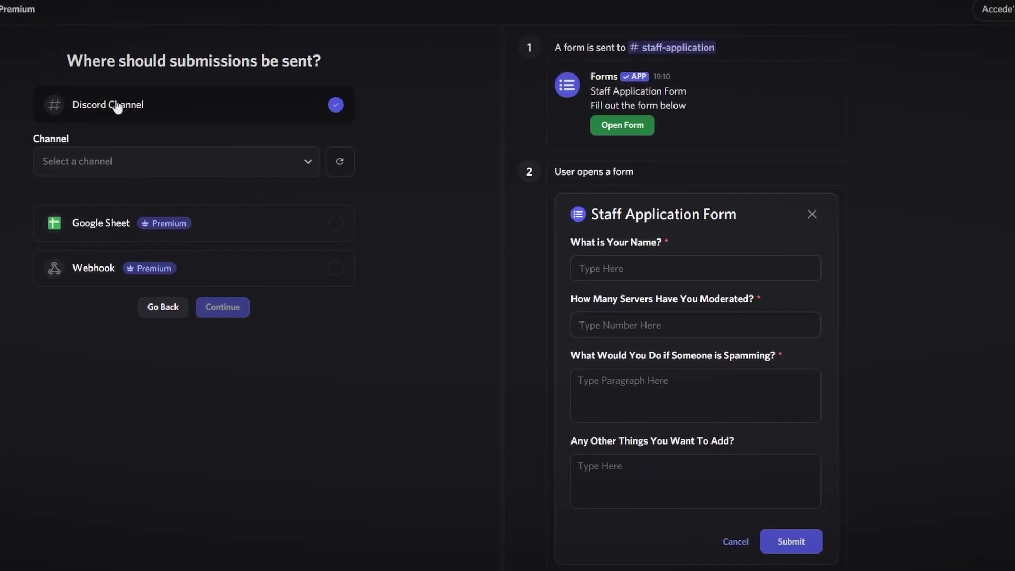
# Choose the filled-applications channel as the submission destination and continue the setup.
pyautogui.click(286, 161)
pyautogui.scroll(-5, 235, 303)
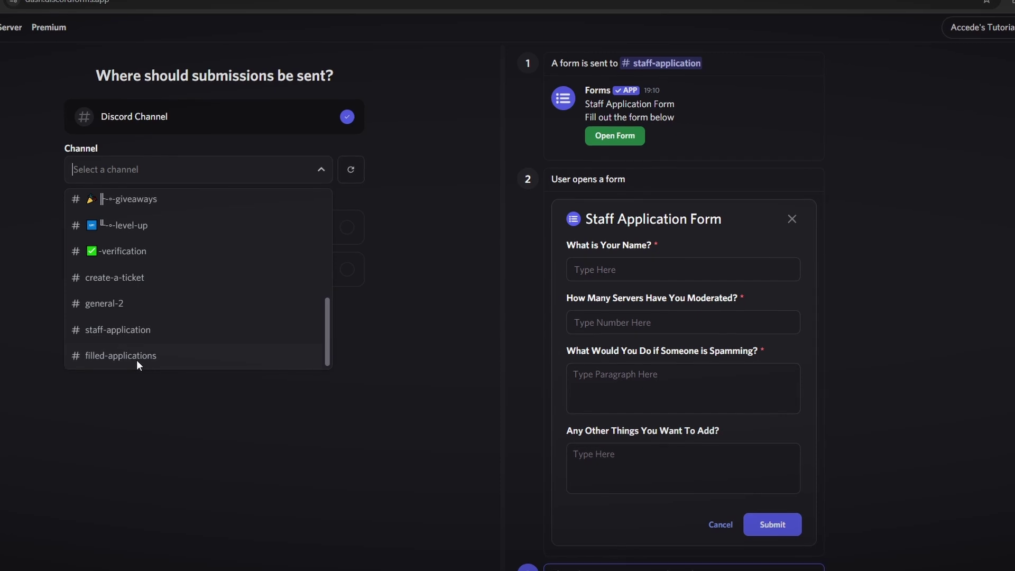
pyautogui.click(173, 357)
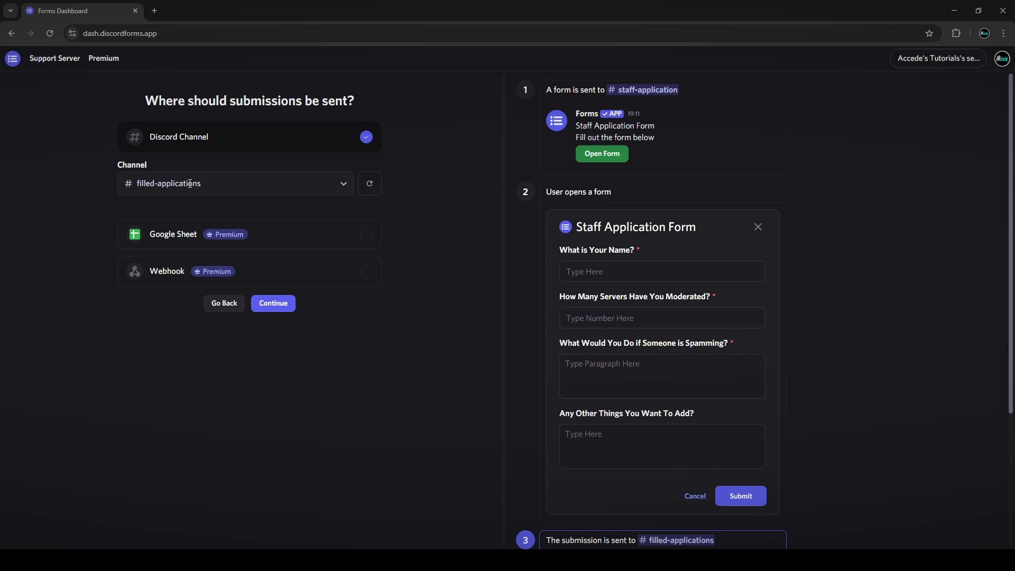
pyautogui.click(273, 304)
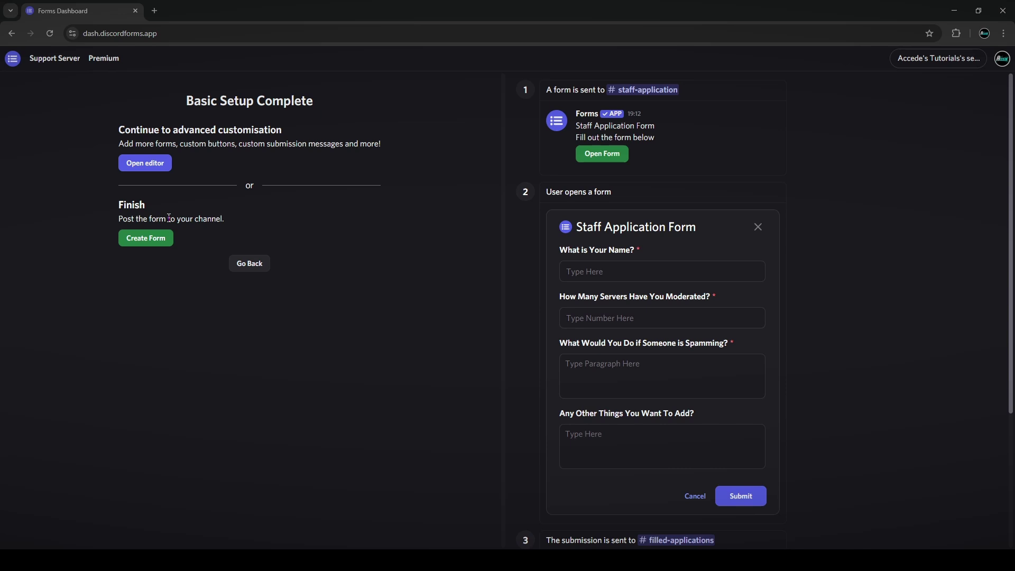
# Open the advanced customisation editor for the staff application form.
pyautogui.moveTo(178, 131); pyautogui.dragTo(310, 132)
pyautogui.click(312, 134)
pyautogui.moveTo(121, 209); pyautogui.dragTo(224, 220)
pyautogui.click(474, 243)
pyautogui.click(158, 165)
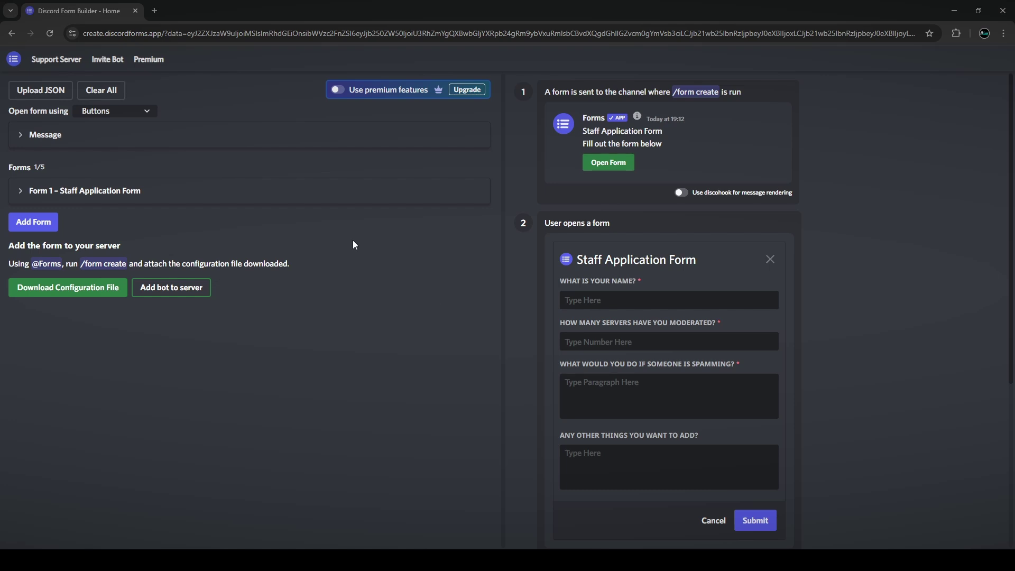
# Check the available methods for opening the form, keeping Buttons selected.
pyautogui.scroll(-2, 793, 274)
pyautogui.scroll(2, 806, 237)
pyautogui.click(110, 113)
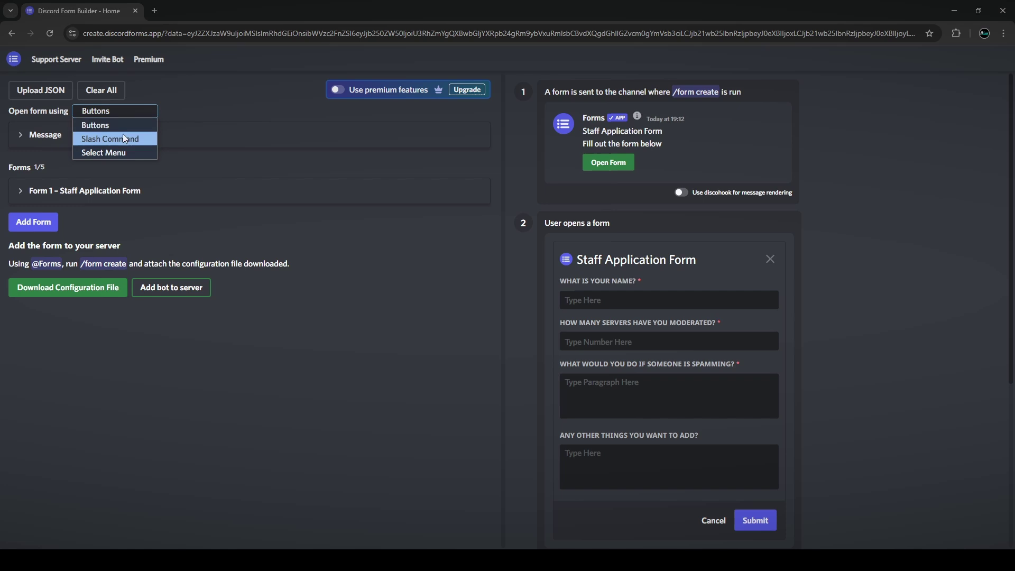
pyautogui.click(122, 128)
pyautogui.click(135, 111)
pyautogui.click(126, 127)
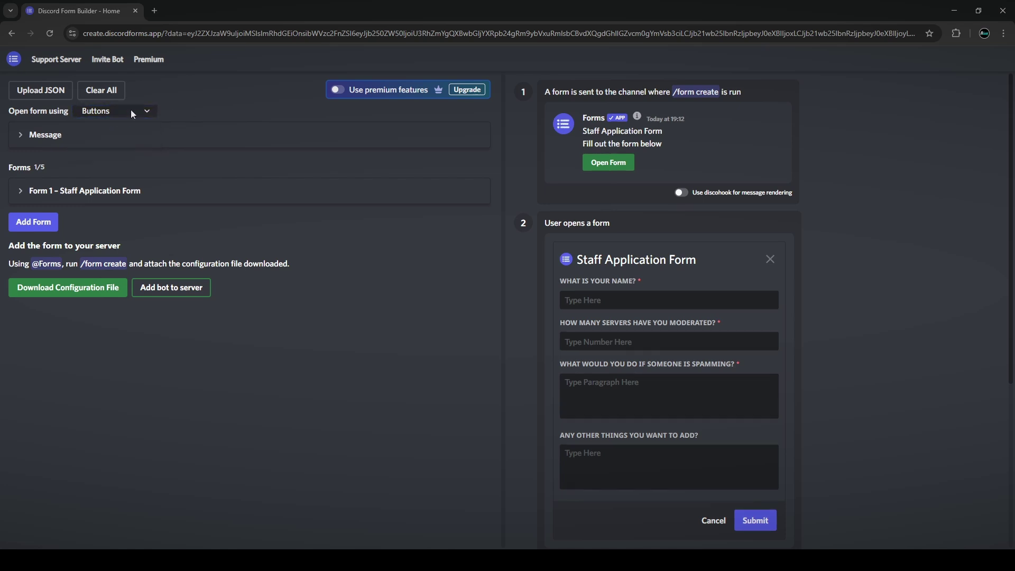
pyautogui.click(132, 111)
pyautogui.click(130, 125)
# Expand the message settings and examine the message content text.
pyautogui.click(33, 135)
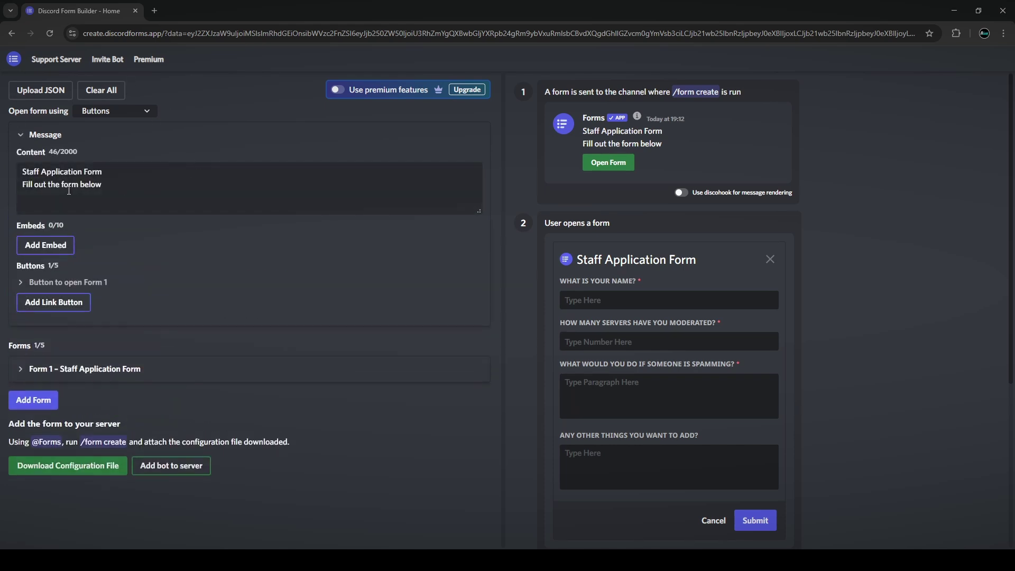
pyautogui.moveTo(113, 186); pyautogui.dragTo(7, 176)
pyautogui.click(113, 185)
pyautogui.moveTo(112, 186); pyautogui.dragTo(21, 171)
pyautogui.click(113, 185)
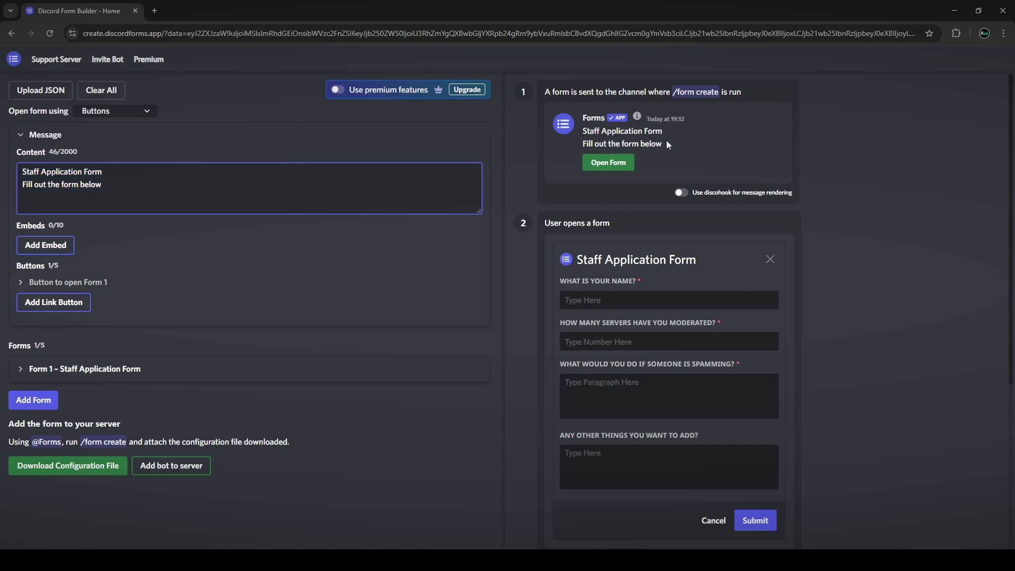
# Try adding "ggdfgd" to the first line of the message content, remove it, and view the emoji picker.
pyautogui.moveTo(134, 185); pyautogui.dragTo(22, 172)
pyautogui.click(151, 171)
pyautogui.write('ggdfgd')
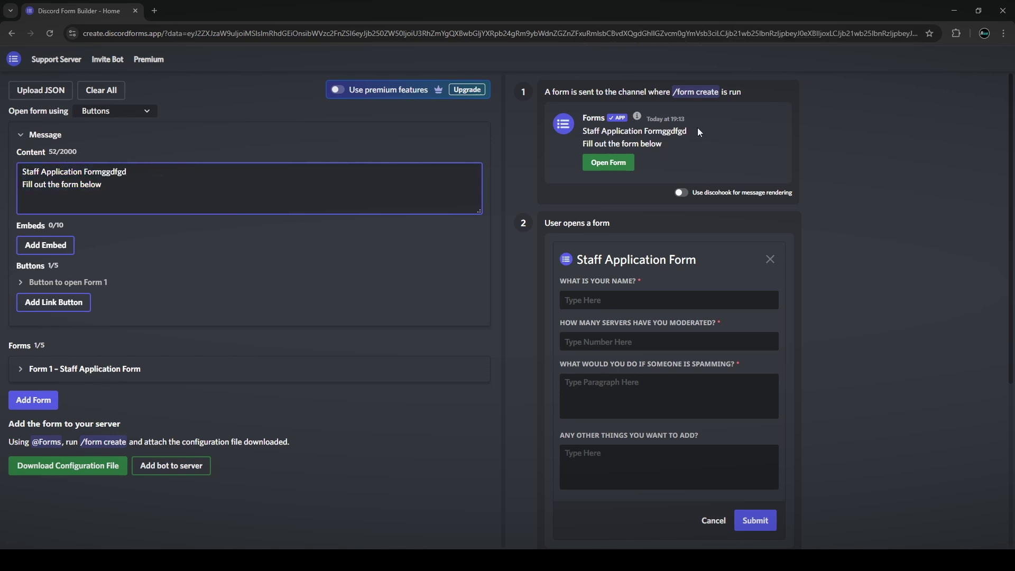
pyautogui.hotkey('shift', 'Left')
pyautogui.hotkey('shift', 'Left')
pyautogui.hotkey('shift', 'Left')
pyautogui.hotkey('shift', 'Left')
pyautogui.hotkey('shift', 'Left')
pyautogui.hotkey('shift', 'Left')
pyautogui.press('BackSpace')
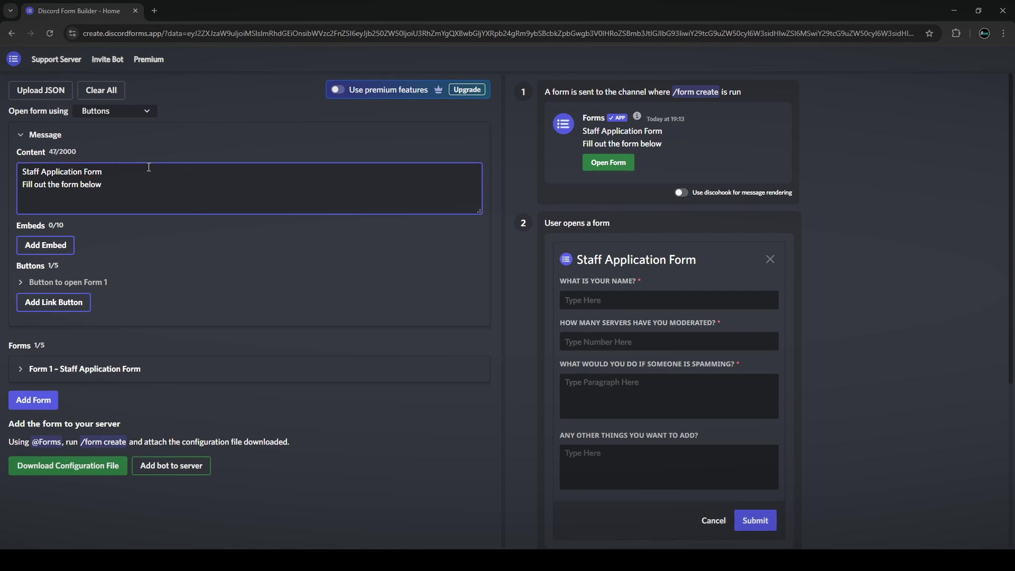
pyautogui.press('super+period')
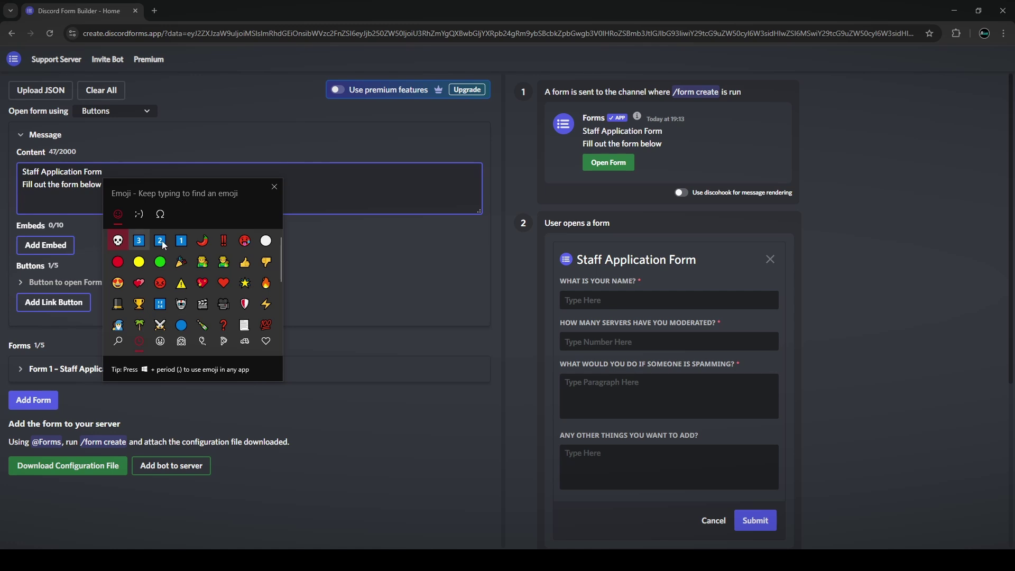
pyautogui.click(95, 147)
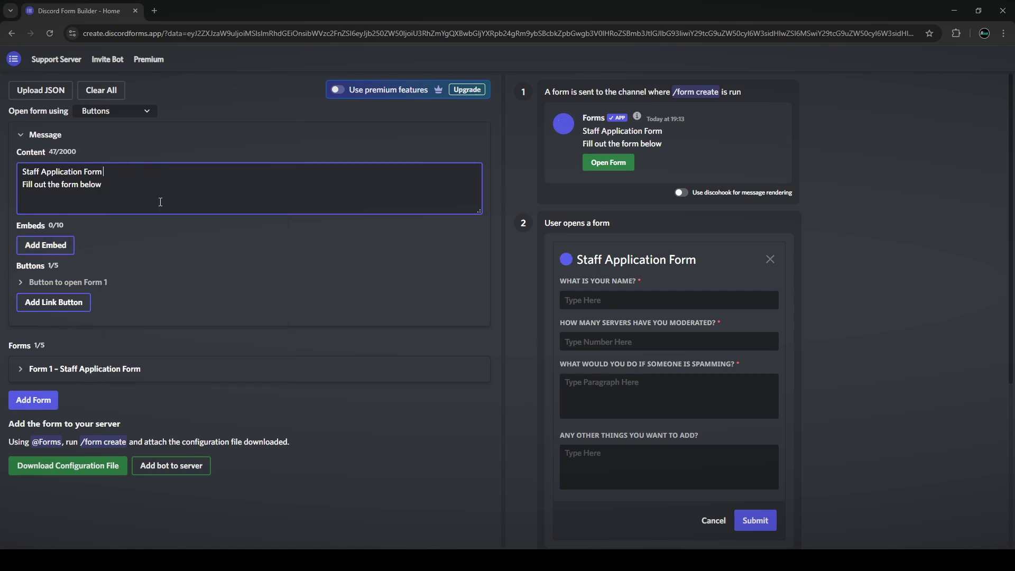
# Add an embed to the message and expand its author, body, fields and footer sections.
pyautogui.click(45, 246)
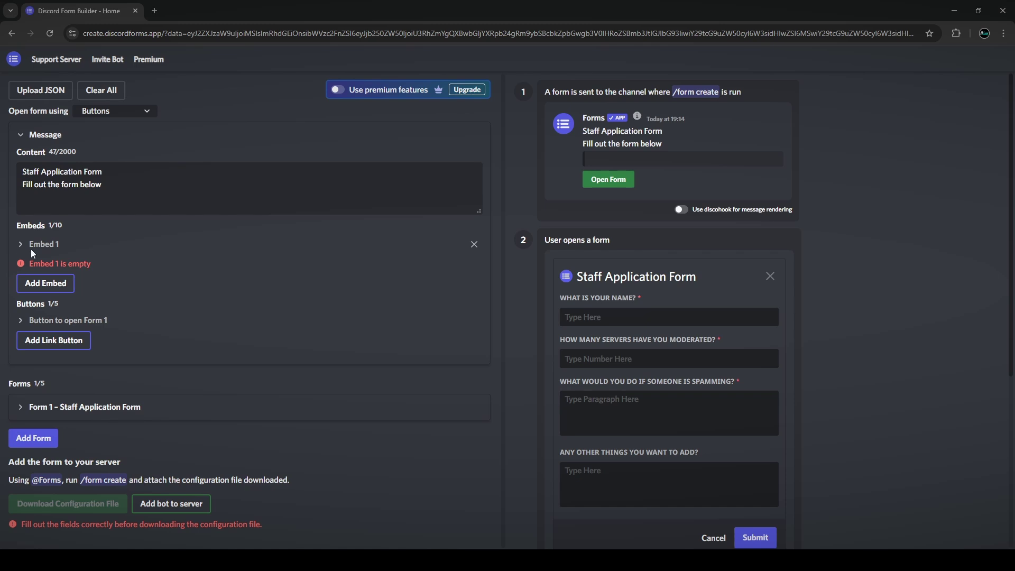
pyautogui.click(32, 247)
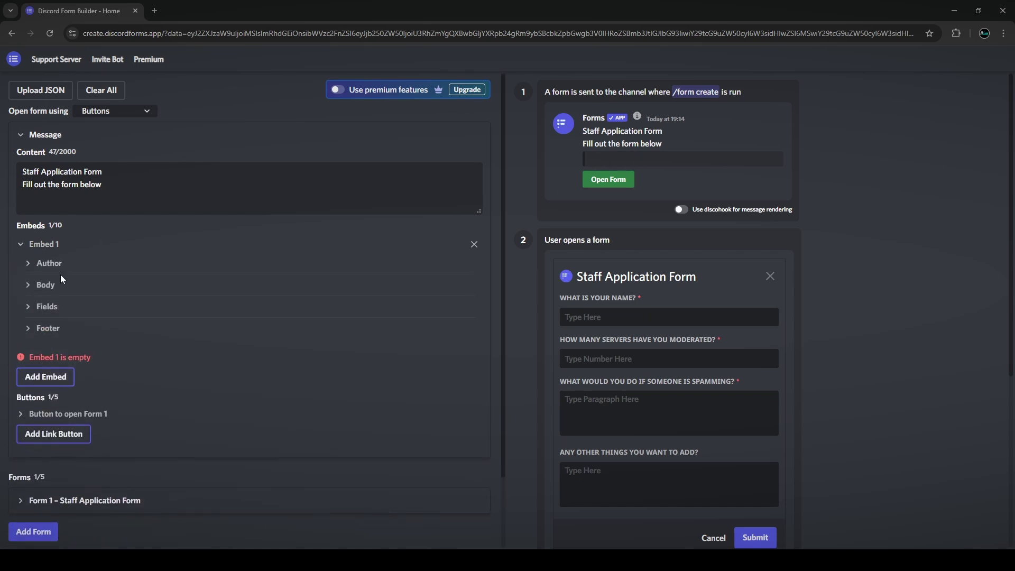
pyautogui.click(45, 327)
pyautogui.click(45, 307)
pyautogui.click(43, 285)
pyautogui.click(47, 263)
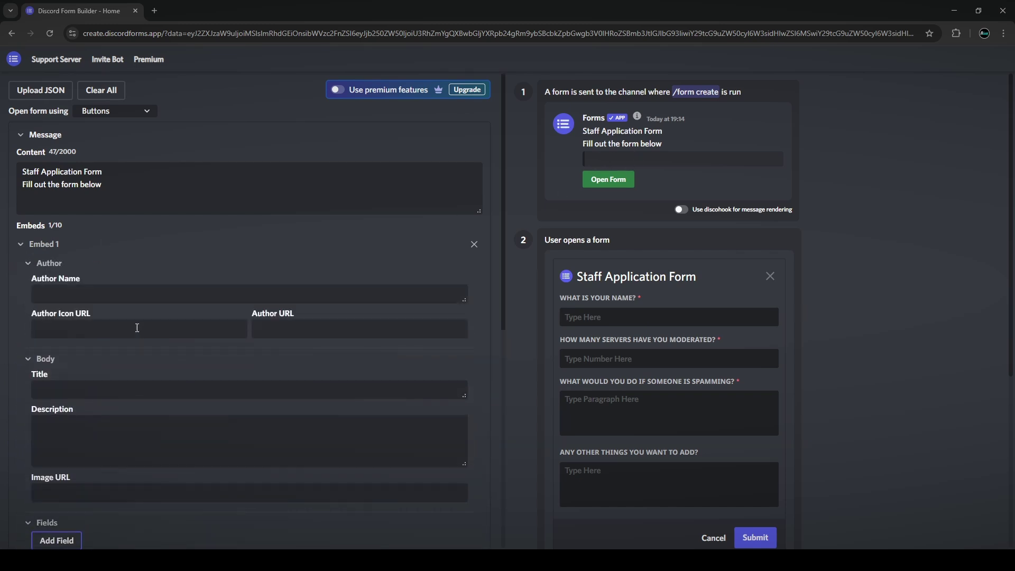
# Try adding a field to the embed and delete it again.
pyautogui.click(84, 291)
pyautogui.scroll(-3, 127, 315)
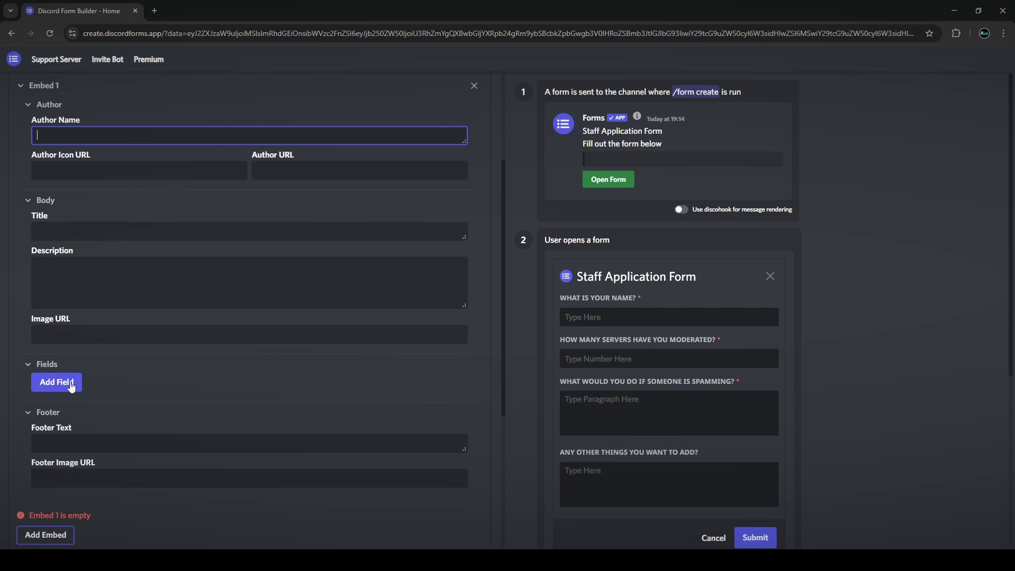
pyautogui.scroll(-1, 57, 378)
pyautogui.click(54, 331)
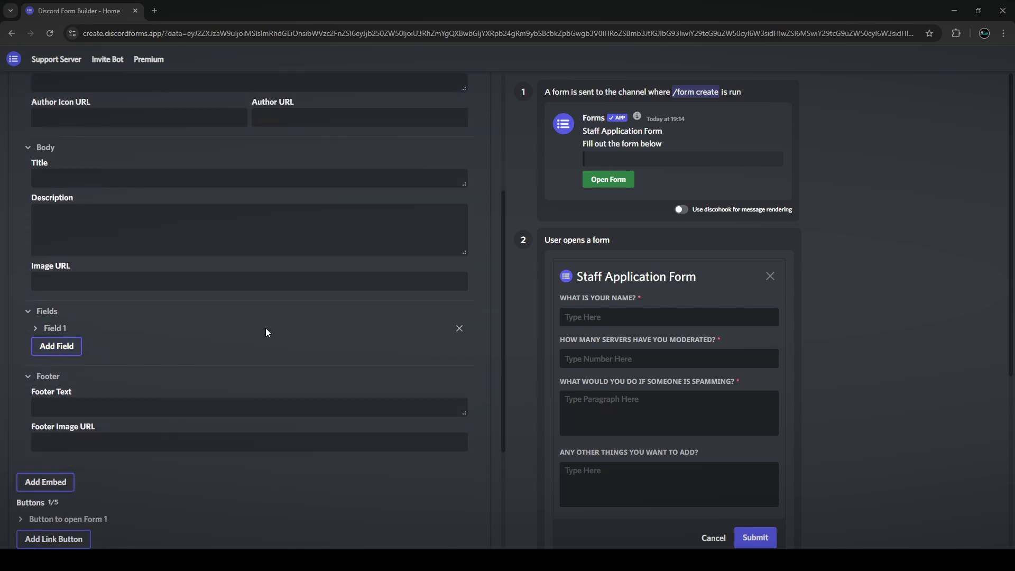
pyautogui.click(460, 329)
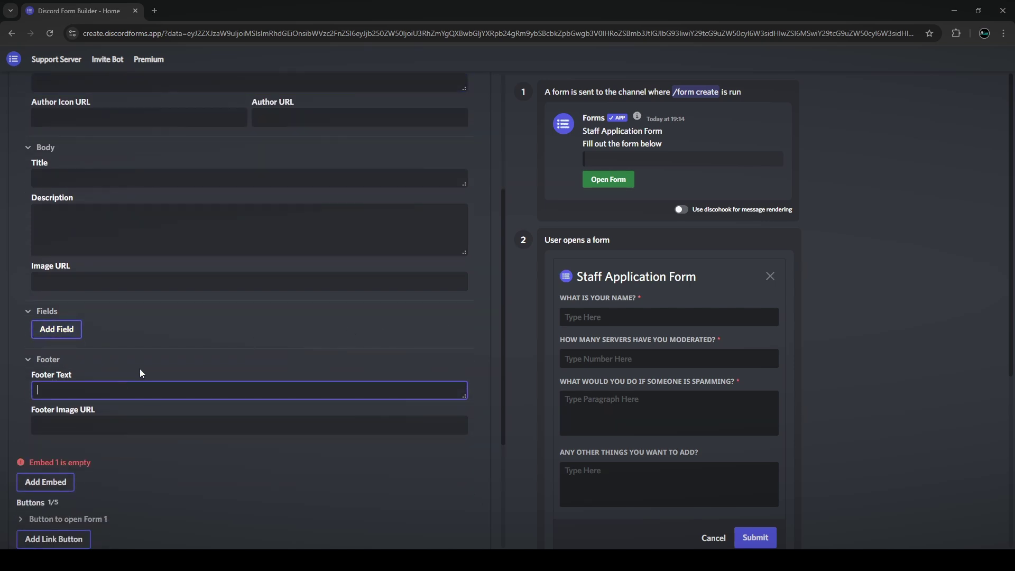
pyautogui.scroll(4, 137, 369)
pyautogui.scroll(-3, 153, 370)
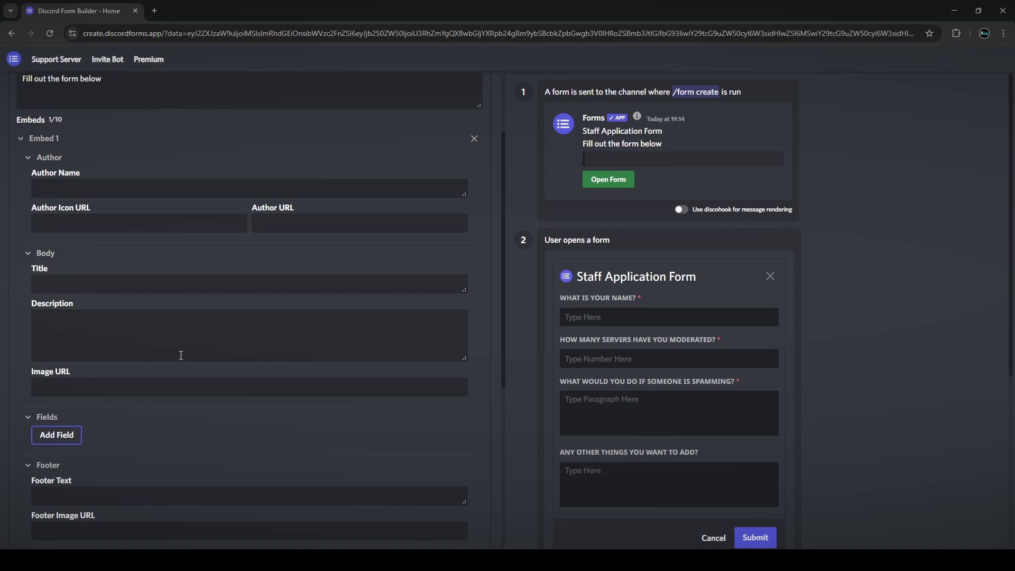
# Set the embed's author name to "Accede" and its title to "What Will You Expect On This Form?".
pyautogui.press('Tab')
pyautogui.write('Accede')
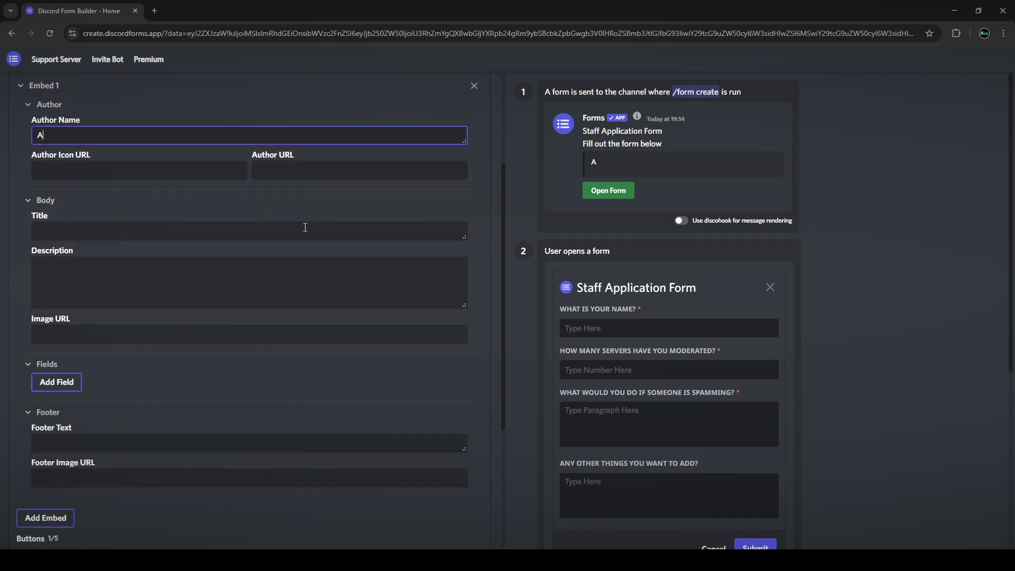
pyautogui.click(187, 233)
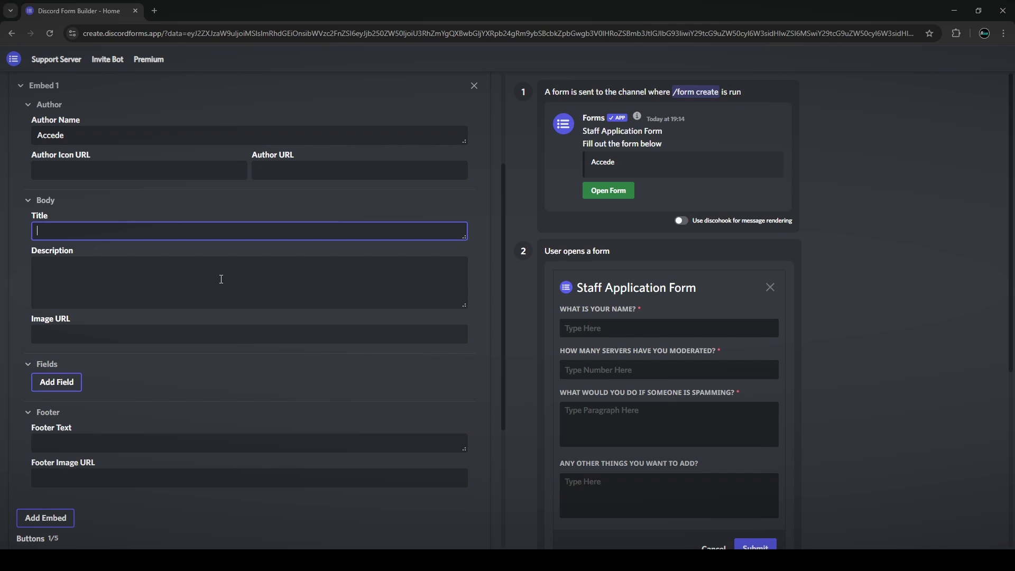
pyautogui.write('What')
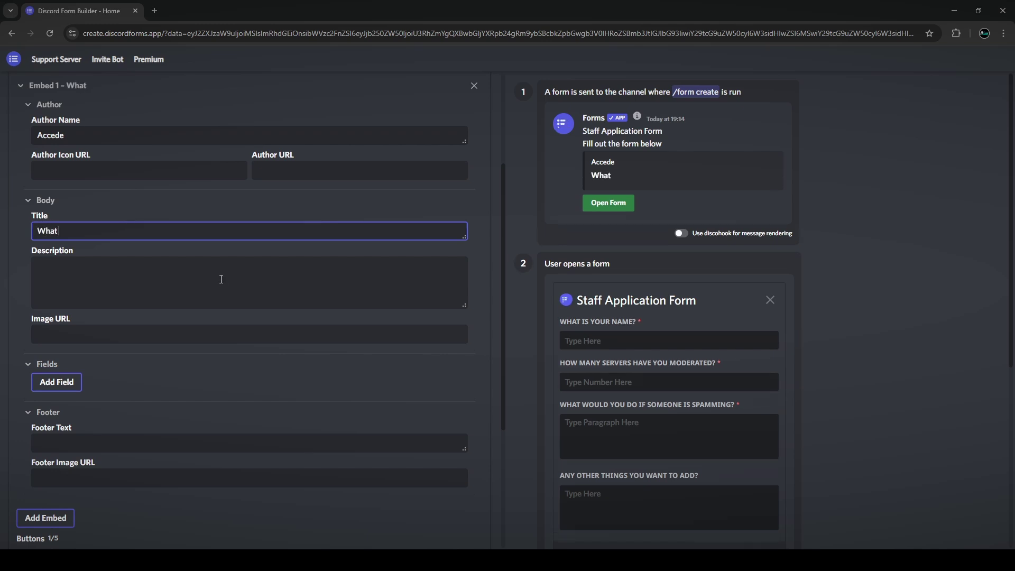
pyautogui.write(' Will You Exp')
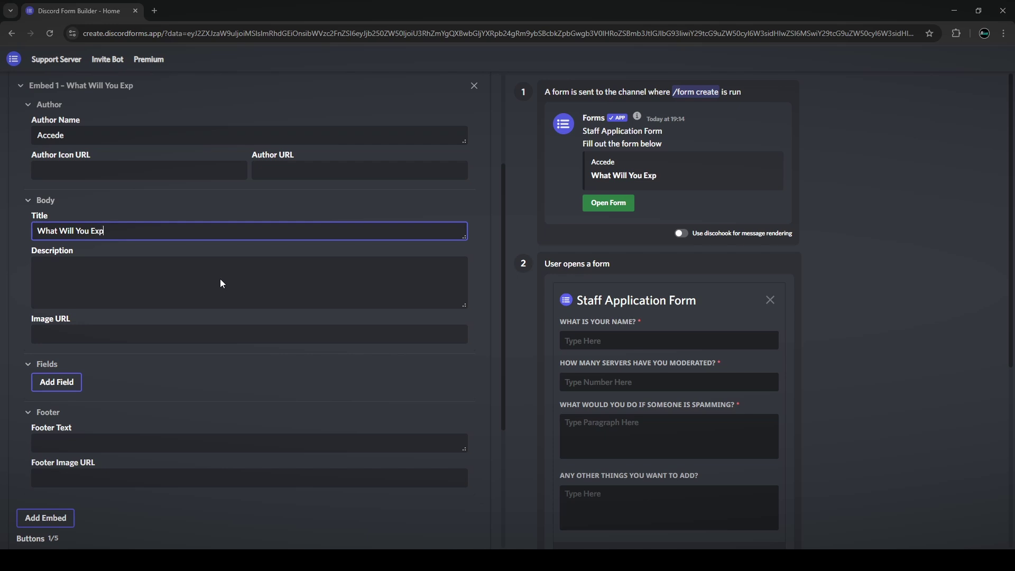
pyautogui.write('ect On This Form?')
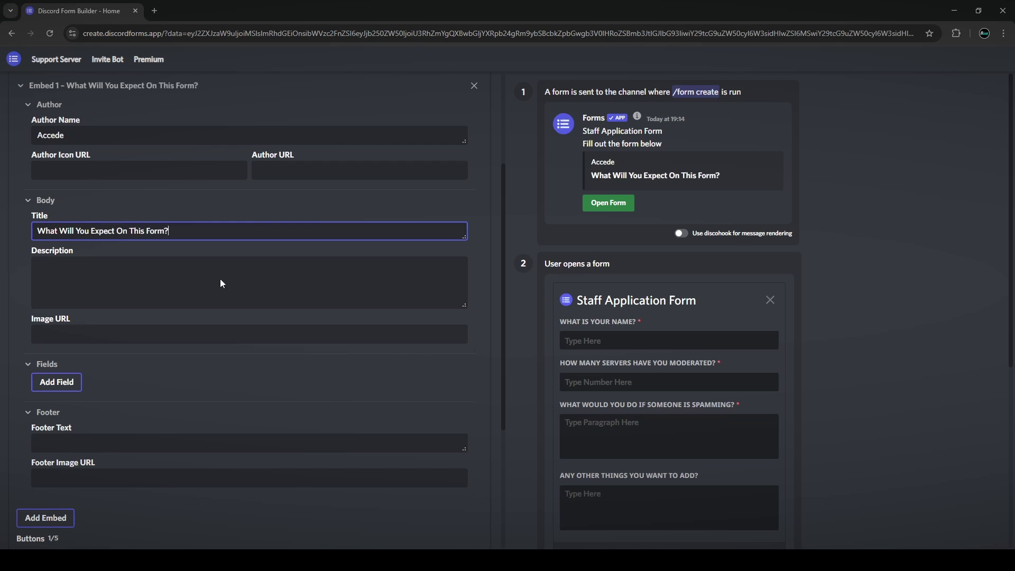
# Enter "You Will Be Asked For Your Name." and "You Will Be Required To Have Previous Experience." as two lines of the embed's description.
pyautogui.click(221, 278)
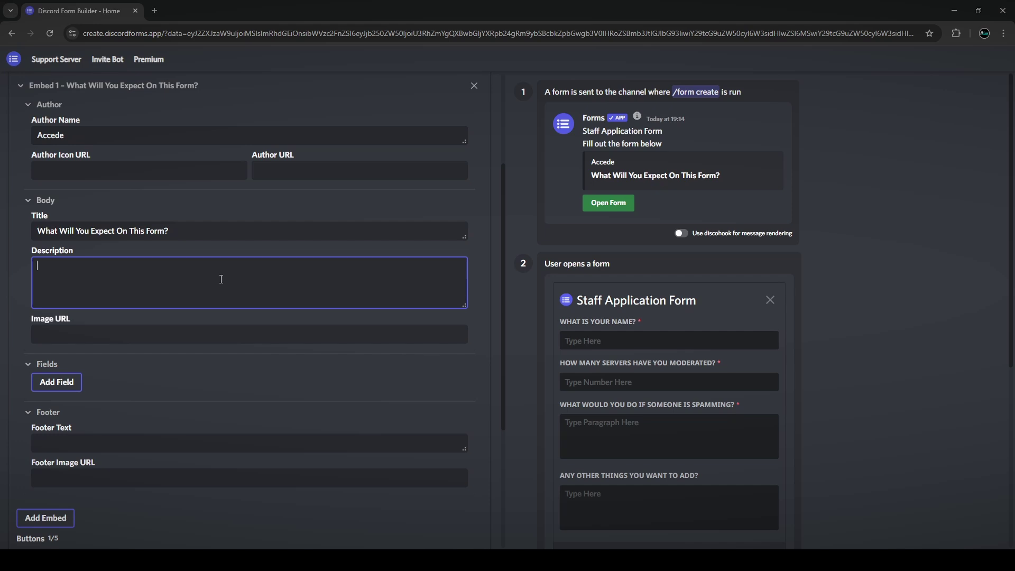
pyautogui.write('You Will Be Asked For Your Name.')
pyautogui.press('Return')
pyautogui.write('You Will Be Required To Have B')
pyautogui.press('BackSpace')
pyautogui.write('Previous Experience.')
# Try an embed field with the name "fdgdf", clear the name and delete the field.
pyautogui.scroll(-1, 229, 288)
pyautogui.click(56, 329)
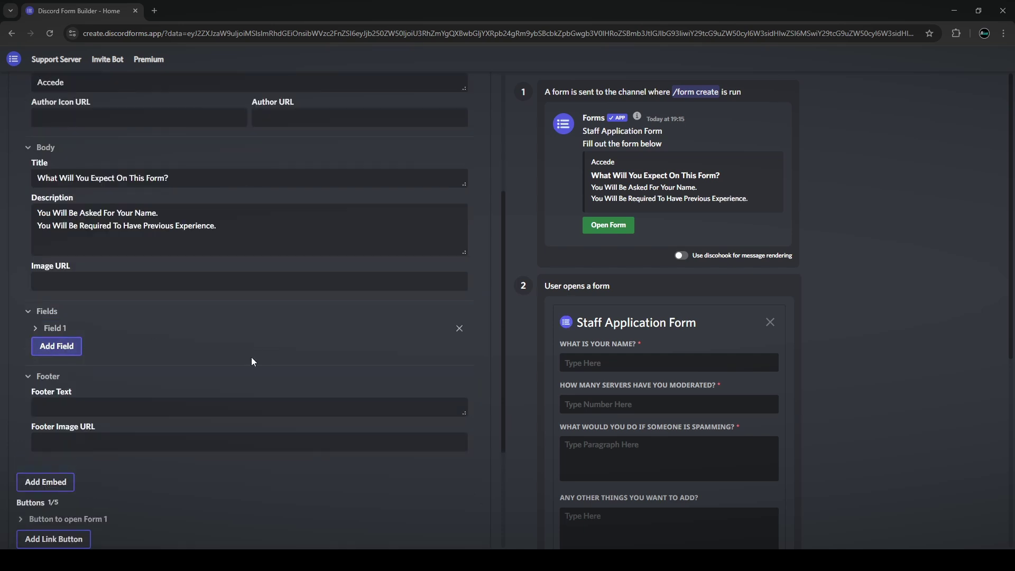
pyautogui.click(75, 328)
pyautogui.scroll(-1, 205, 372)
pyautogui.click(112, 300)
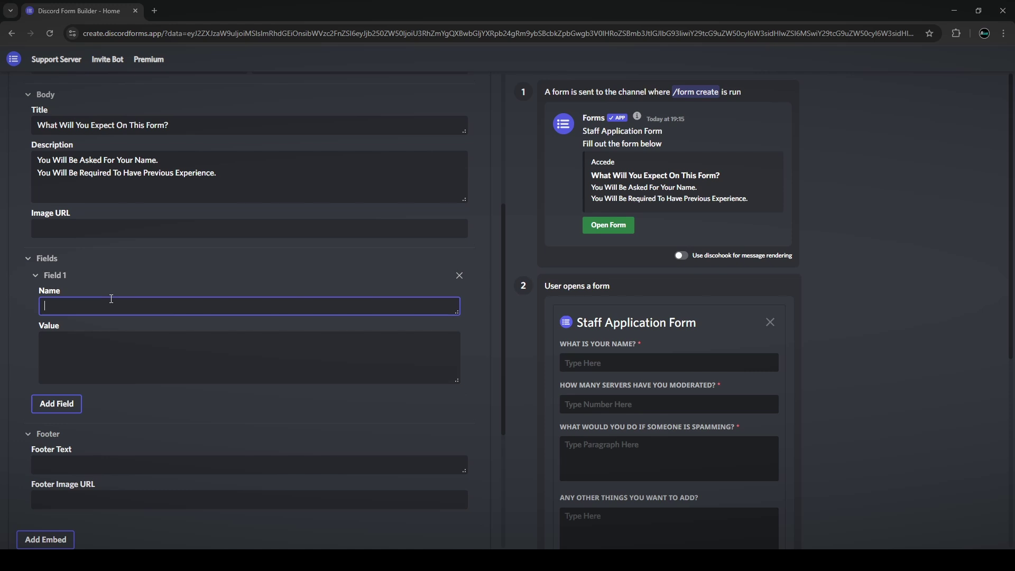
pyautogui.write('fdgdf')
pyautogui.press('BackSpace')
pyautogui.press('BackSpace')
pyautogui.press('BackSpace')
pyautogui.press('BackSpace')
pyautogui.press('BackSpace')
pyautogui.click(459, 276)
# Set the embed's footer text to "Footer" and collapse the footer section.
pyautogui.scroll(-1, 208, 287)
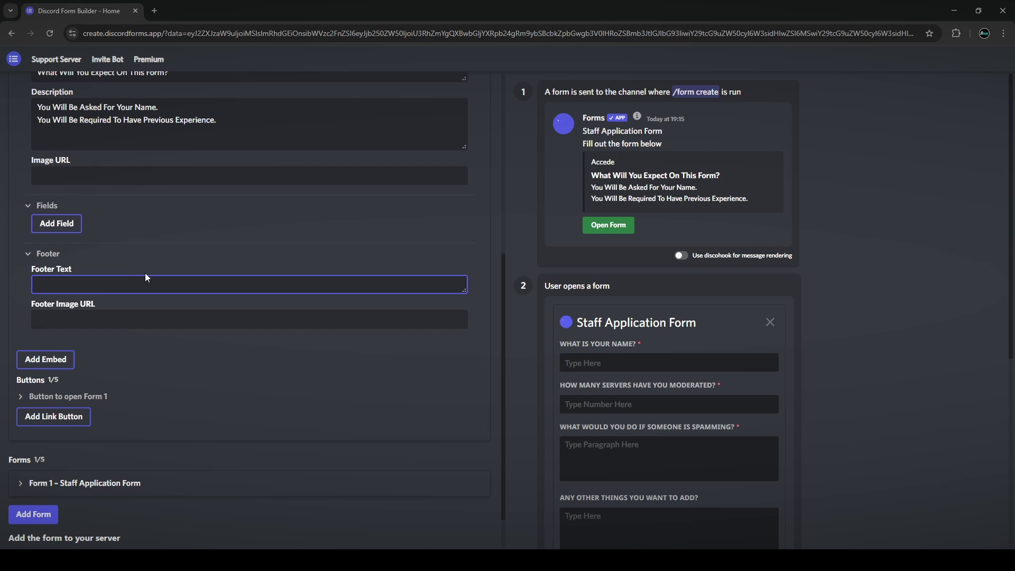
pyautogui.write('Footewr')
pyautogui.press('BackSpace')
pyautogui.press('BackSpace')
pyautogui.write('r')
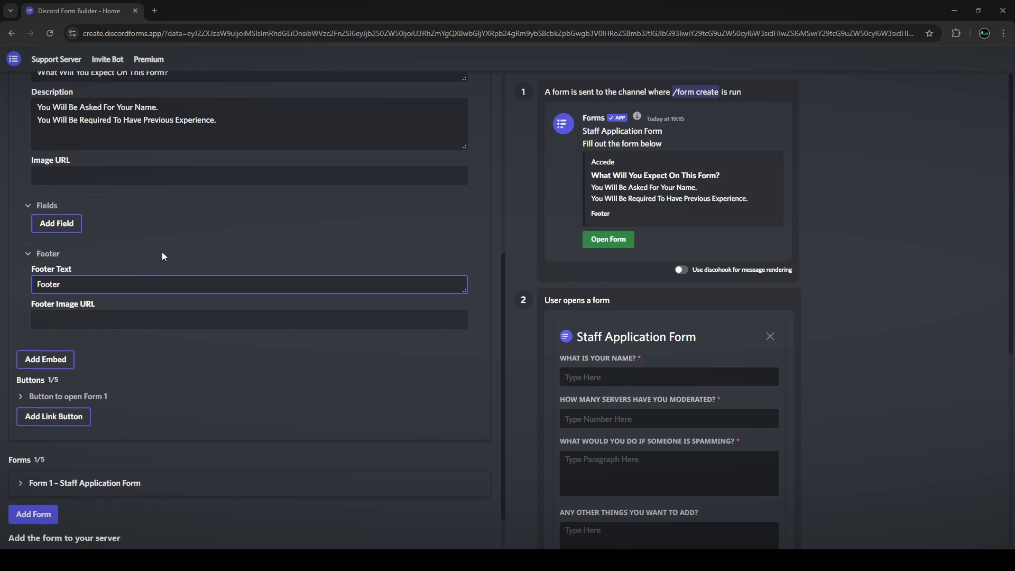
pyautogui.click(163, 256)
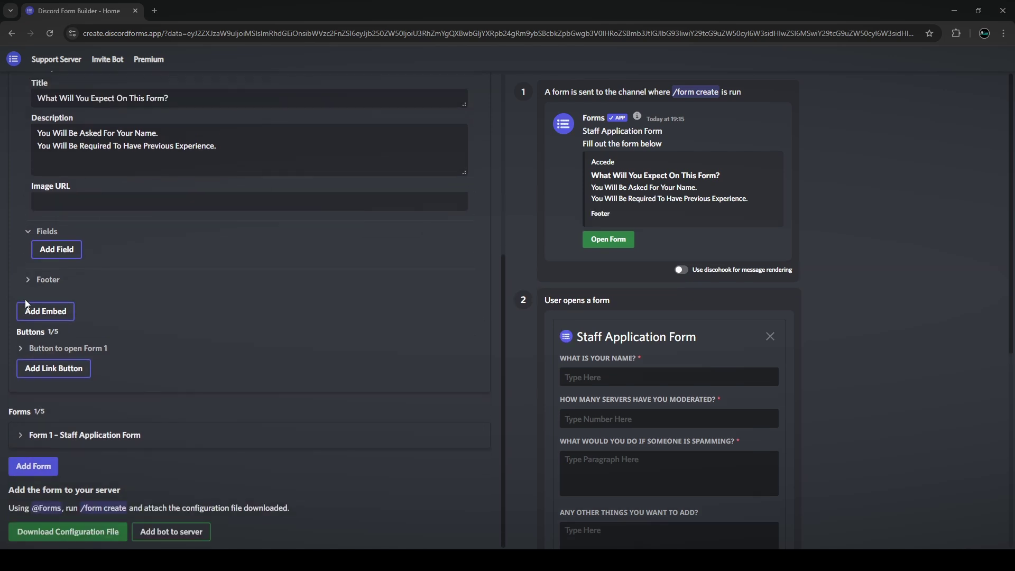
# Try adding two more embeds to the message and delete both of them.
pyautogui.click(51, 316)
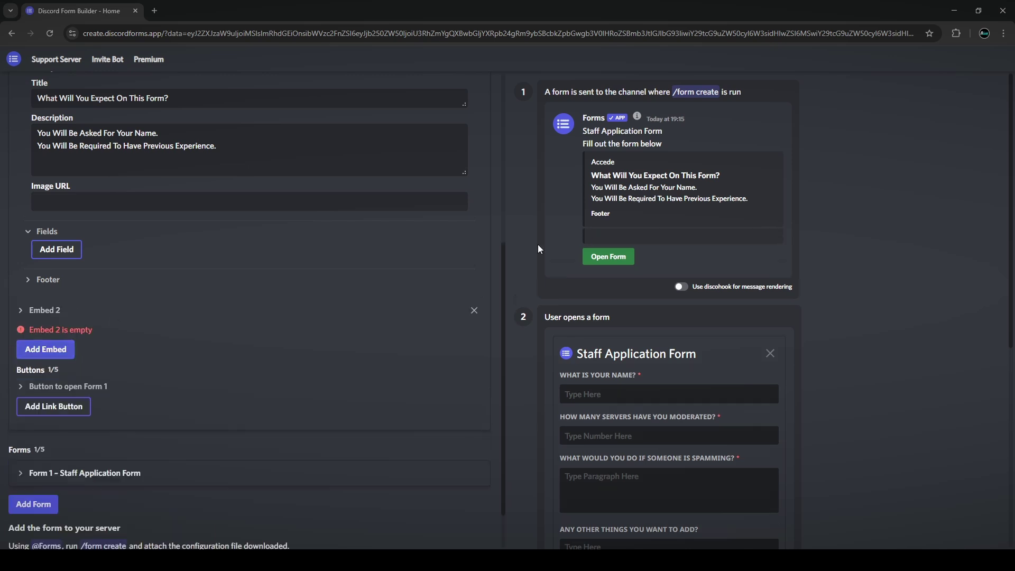
pyautogui.click(46, 349)
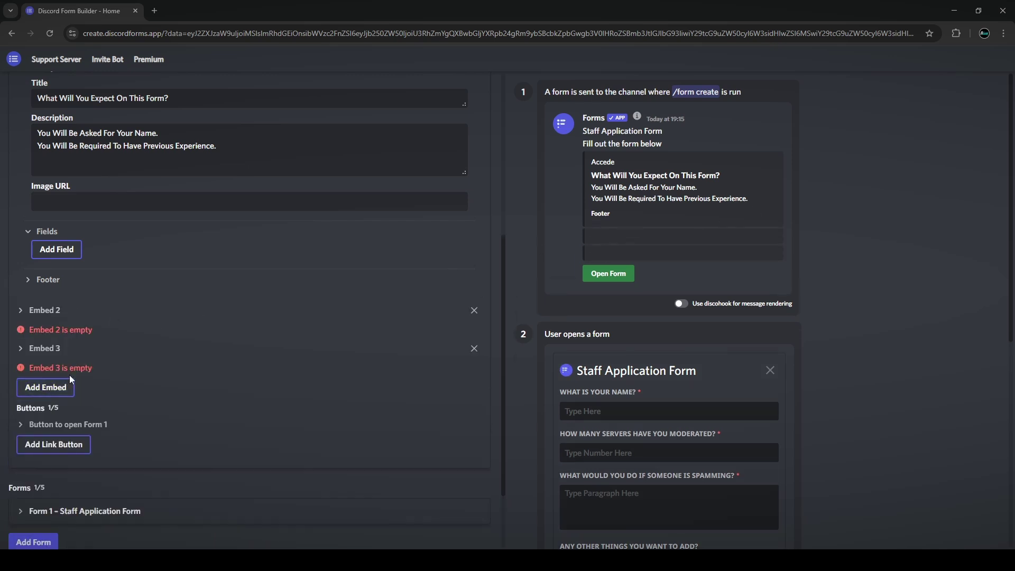
pyautogui.click(474, 348)
pyautogui.click(473, 310)
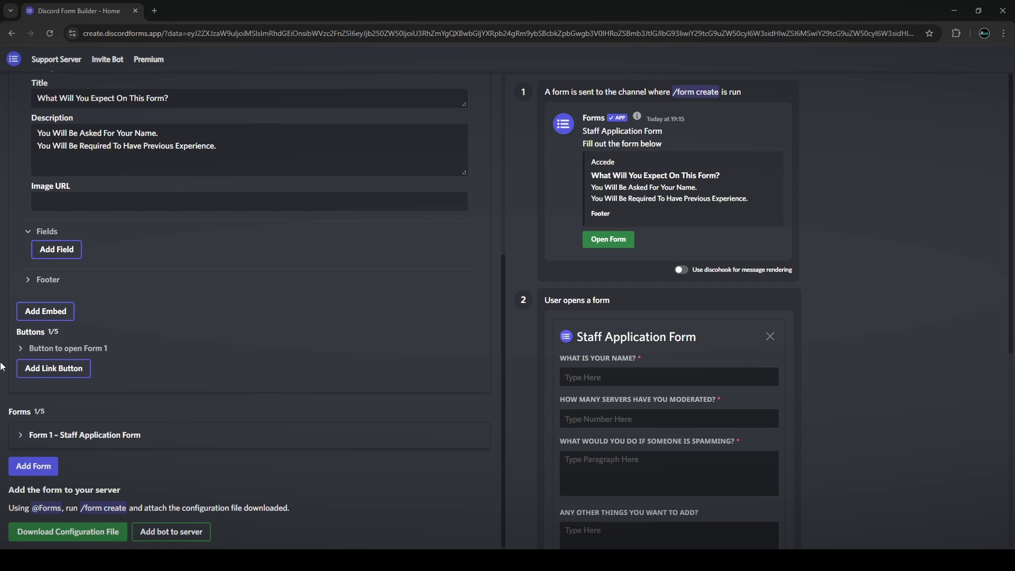
# Expand the settings of the button that opens Form 1 and examine its label and colour.
pyautogui.click(41, 349)
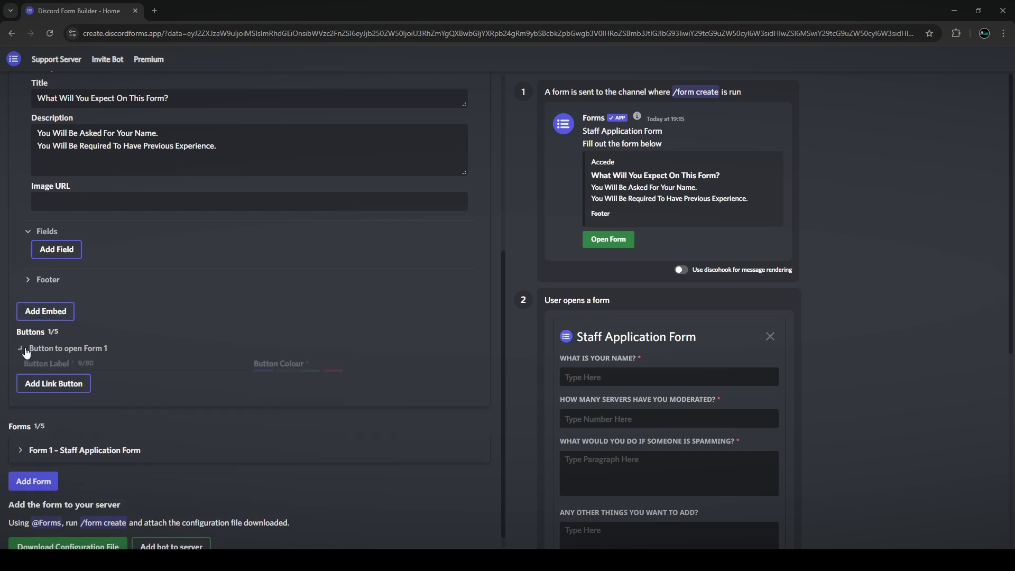
pyautogui.click(131, 355)
pyautogui.click(123, 345)
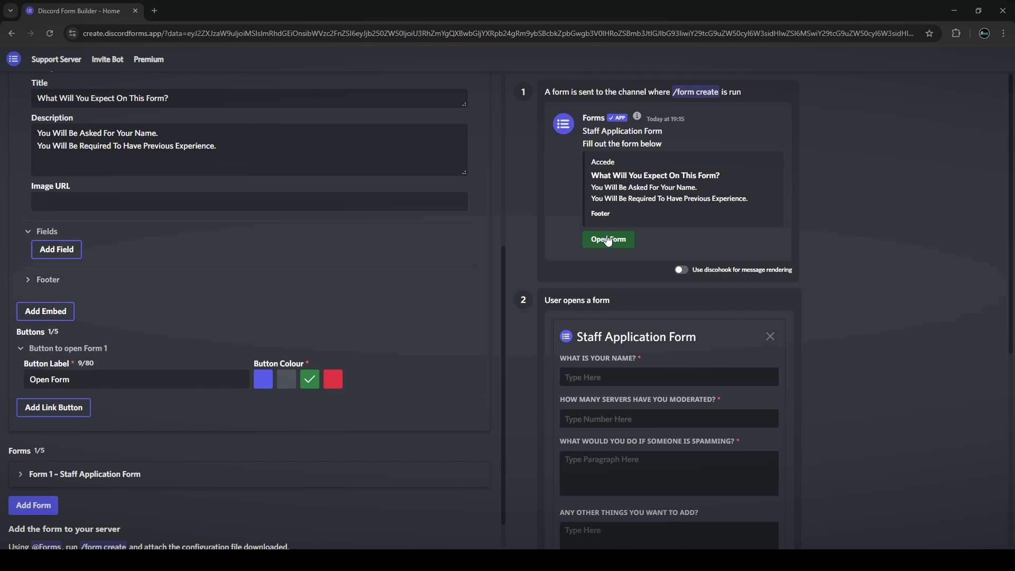
pyautogui.click(133, 381)
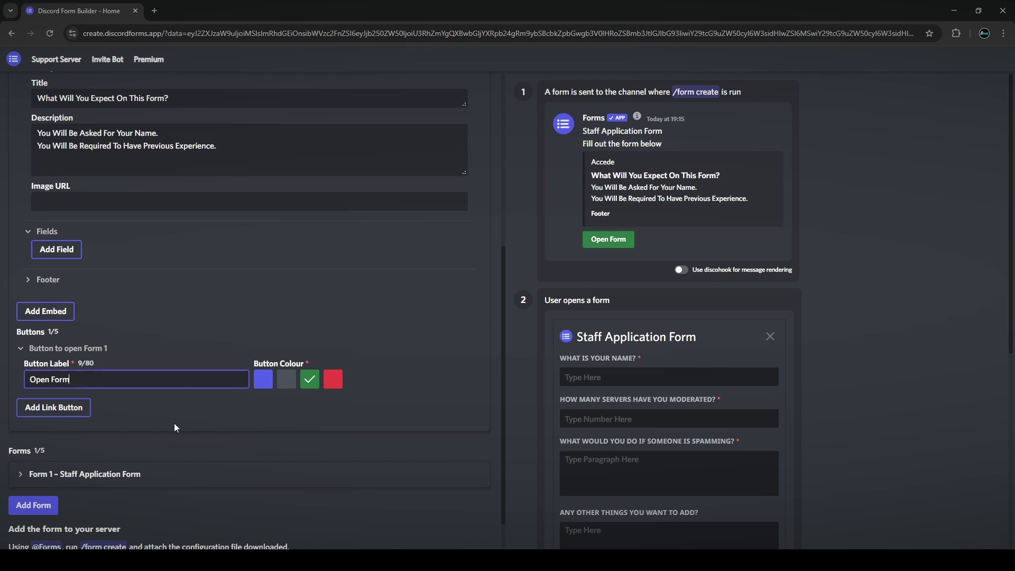
# Try adding a link button labelled "Website" to the message and select its URL for editing.
pyautogui.click(53, 408)
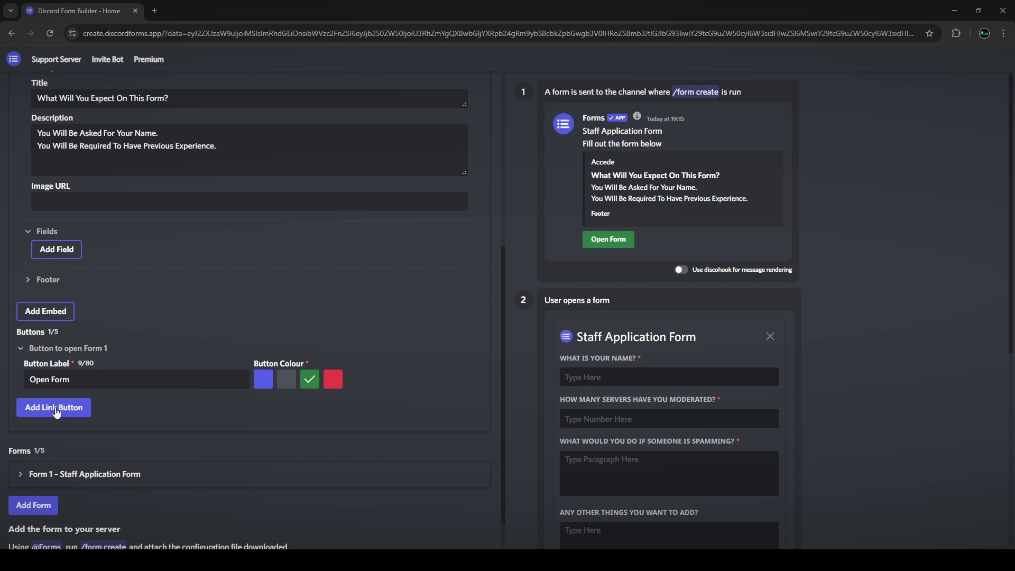
pyautogui.click(57, 415)
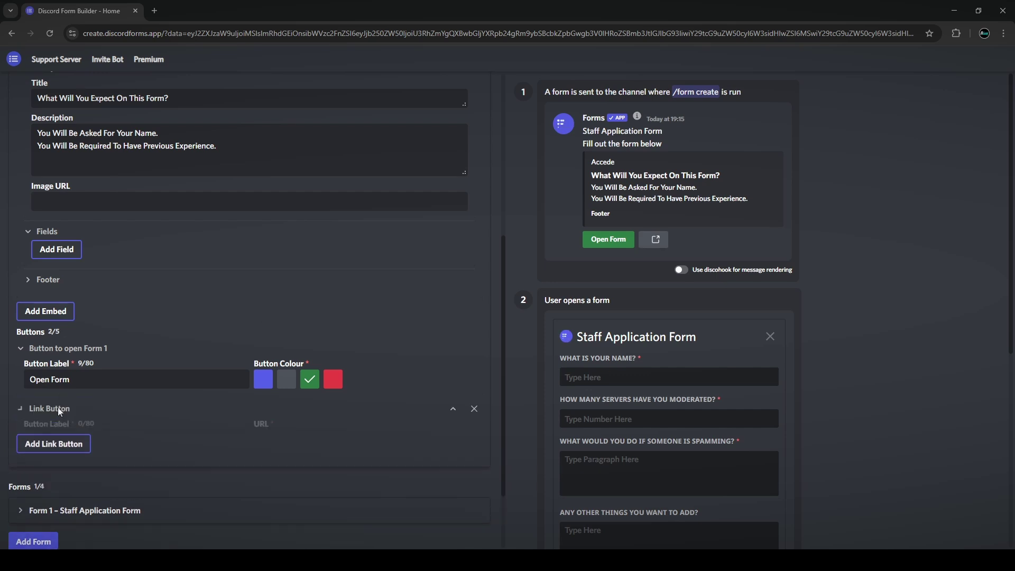
pyautogui.click(58, 407)
pyautogui.scroll(-2, 89, 393)
pyautogui.click(180, 336)
pyautogui.write('Website')
pyautogui.click(230, 366)
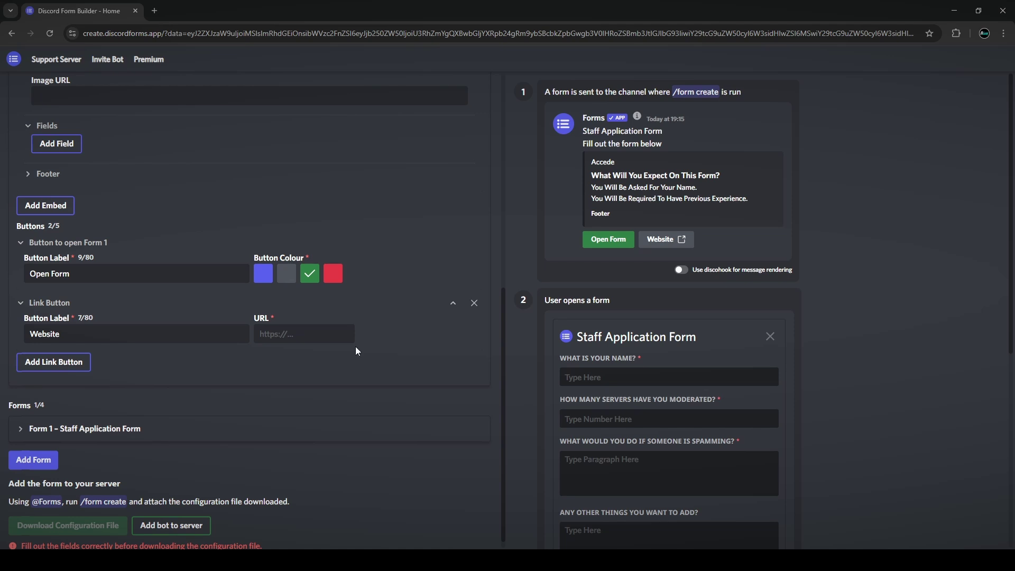
pyautogui.click(278, 338)
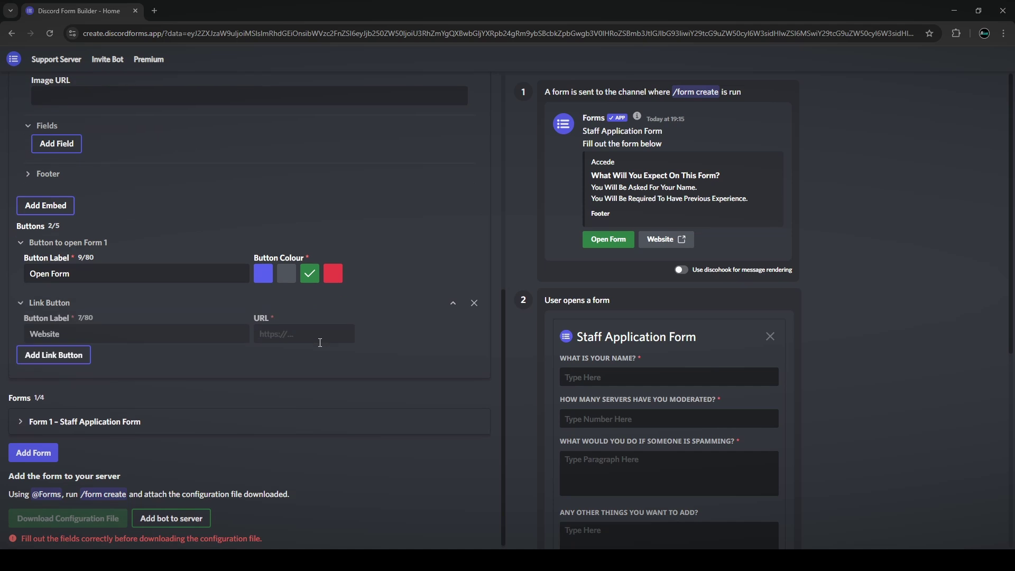
pyautogui.click(307, 332)
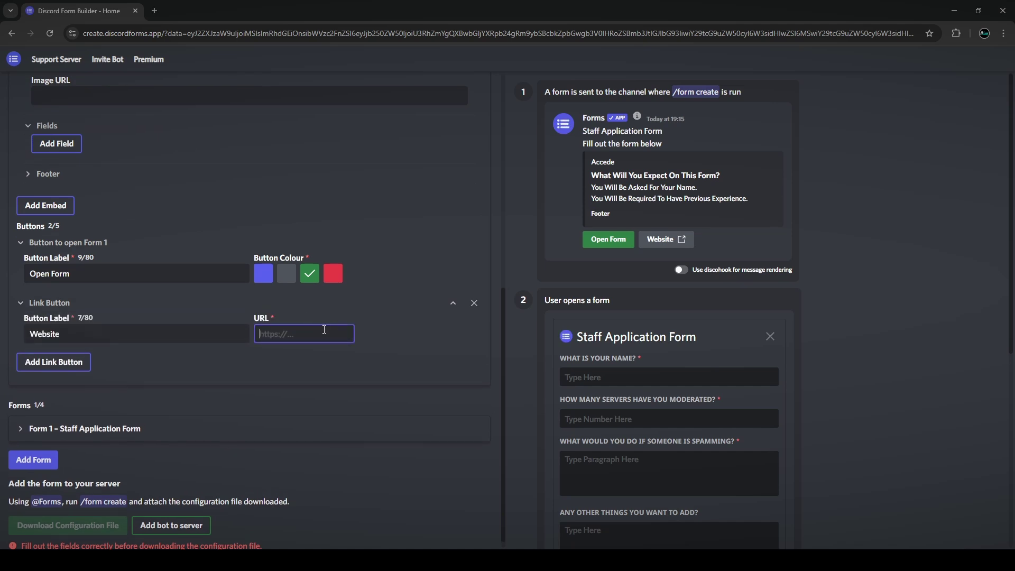
# Try the label "Learn More" on the link button, then delete that button.
pyautogui.hotkey('shift', 'Tab')
pyautogui.press('BackSpace')
pyautogui.write('Learn More')
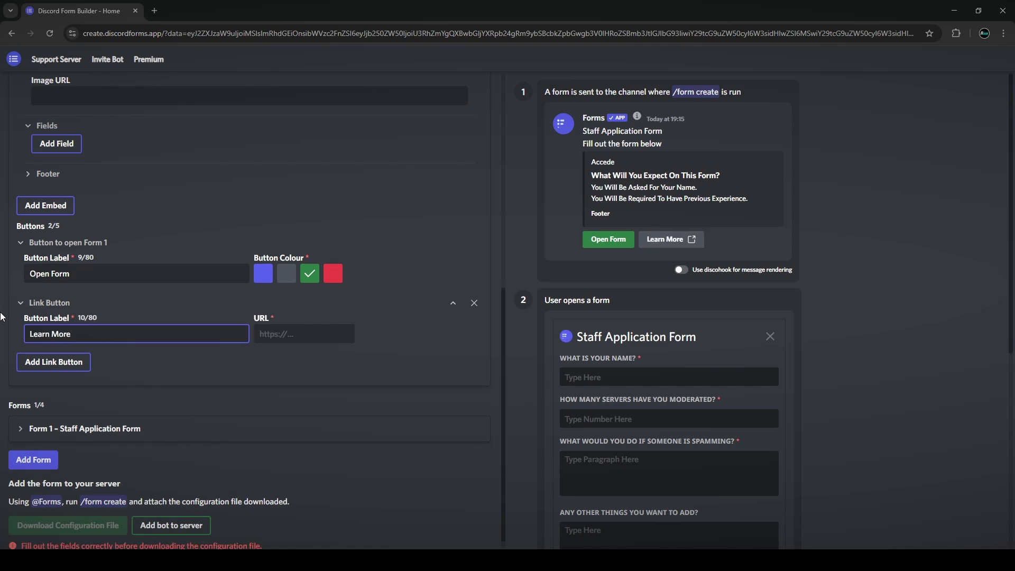
pyautogui.click(211, 376)
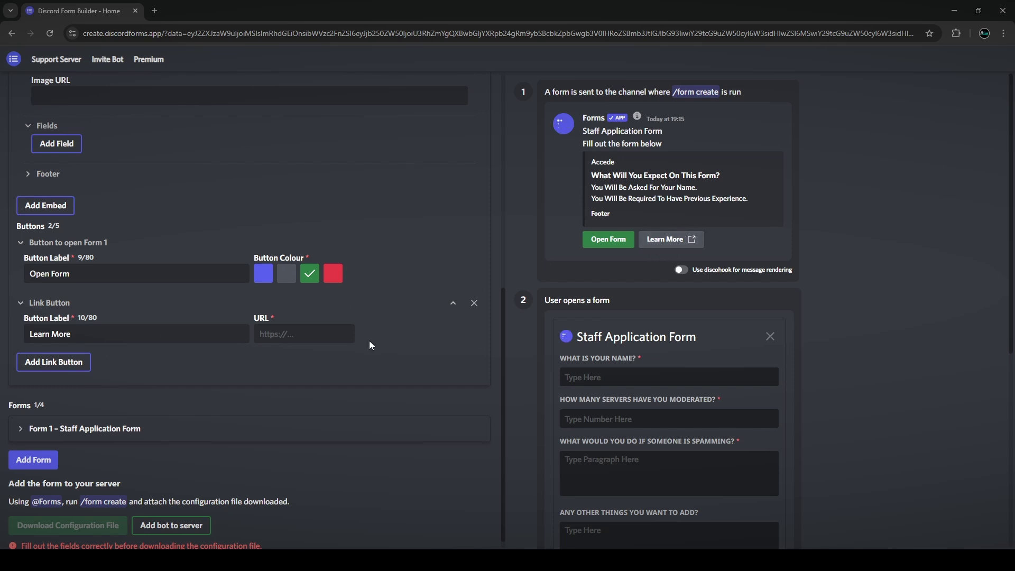
pyautogui.click(475, 304)
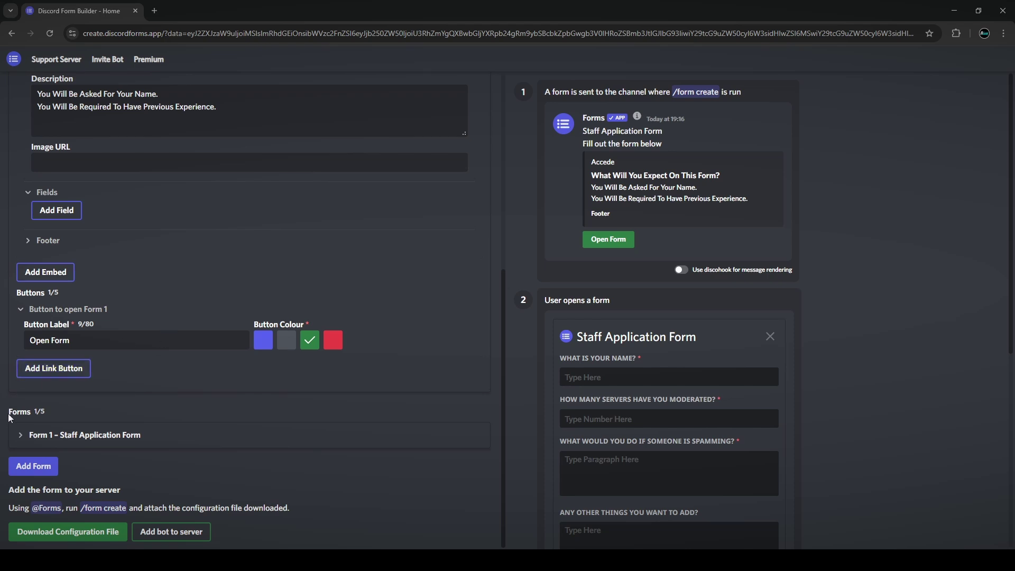
# Expand Form 1 and examine its general submission settings, including the submission channel ID.
pyautogui.click(91, 434)
pyautogui.scroll(-2, 91, 429)
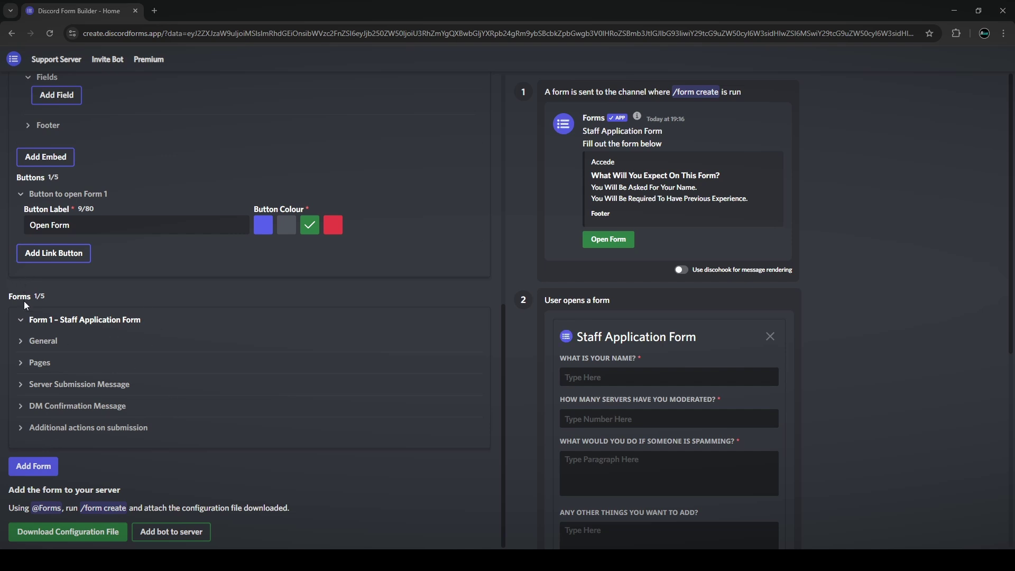
pyautogui.click(47, 299)
pyautogui.click(82, 340)
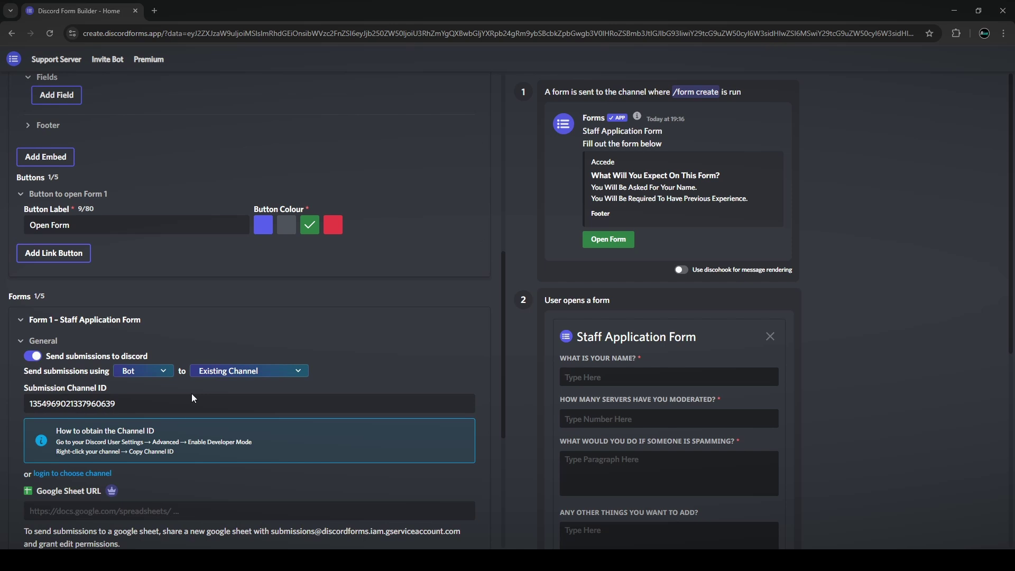
pyautogui.scroll(-4, 191, 393)
pyautogui.scroll(1, 183, 397)
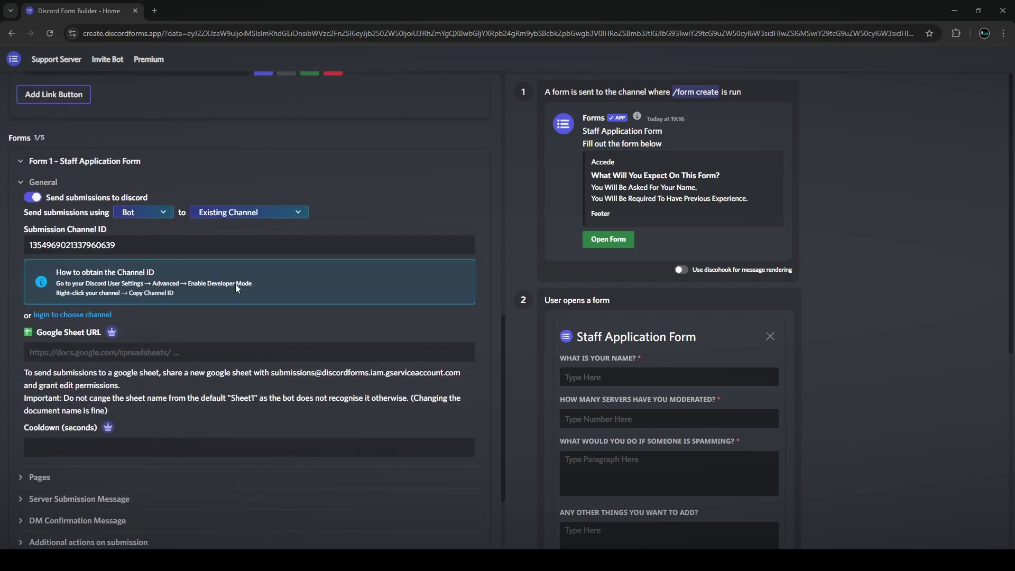
pyautogui.click(149, 244)
pyautogui.hotkey('shift', 'Left')
pyautogui.hotkey('shift', 'Left')
pyautogui.hotkey('shift', 'Left')
pyautogui.hotkey('shift', 'Left')
pyautogui.hotkey('shift', 'Left')
pyautogui.hotkey('shift', 'Left')
pyautogui.hotkey('shift', 'Left')
pyautogui.hotkey('shift', 'Left')
pyautogui.hotkey('shift', 'Left')
pyautogui.hotkey('shift', 'Left')
pyautogui.hotkey('shift', 'Left')
pyautogui.hotkey('shift', 'Left')
pyautogui.hotkey('shift', 'Left')
pyautogui.hotkey('shift', 'Left')
pyautogui.hotkey('shift', 'Left')
pyautogui.hotkey('shift', 'Left')
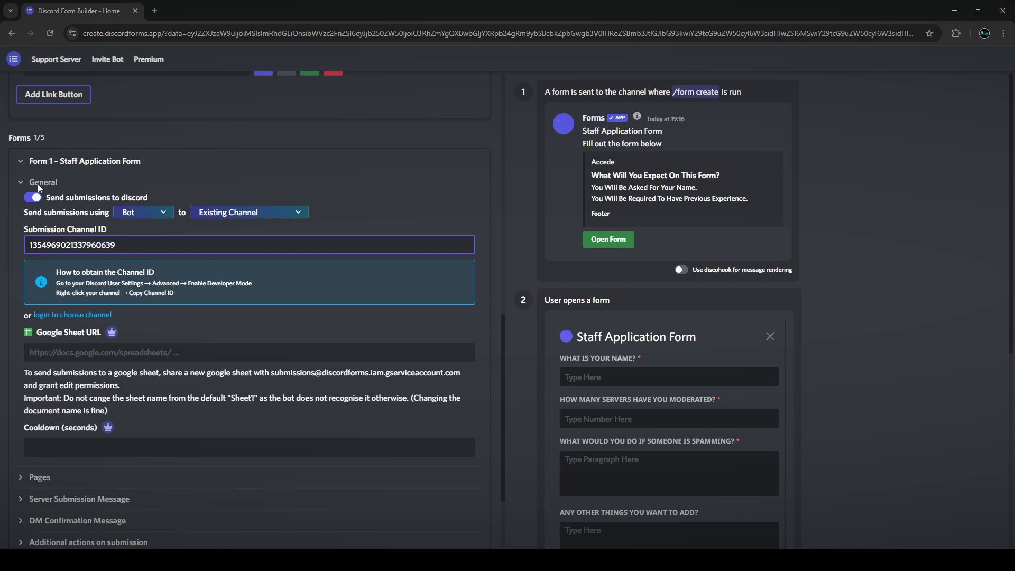
# Examine the pages and text inputs of the Staff Application Form, including the options of the last question, and collapse them.
pyautogui.click(37, 183)
pyautogui.click(39, 362)
pyautogui.scroll(-3, 159, 359)
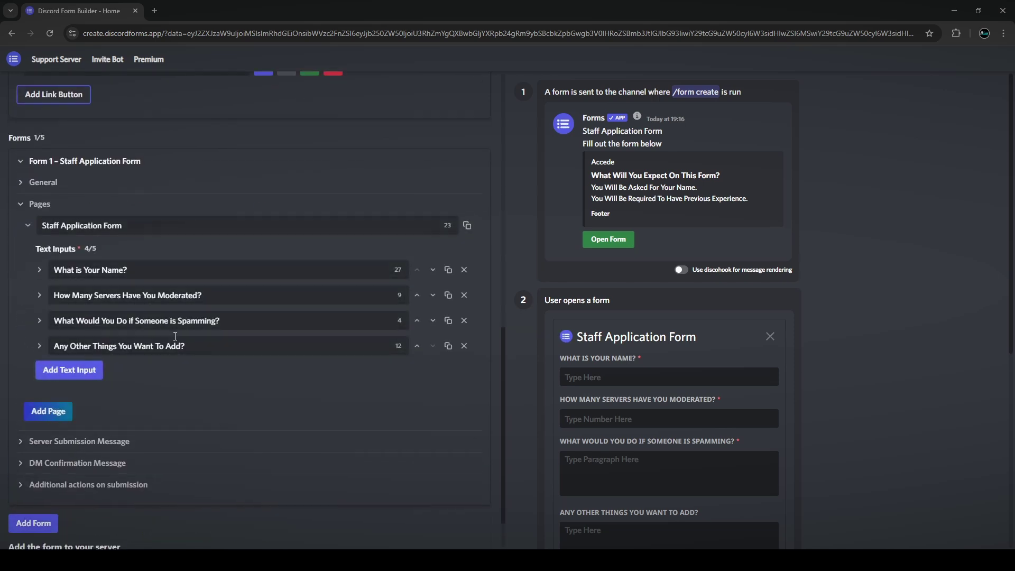
pyautogui.scroll(1, 206, 373)
pyautogui.click(35, 346)
pyautogui.scroll(-1, 162, 312)
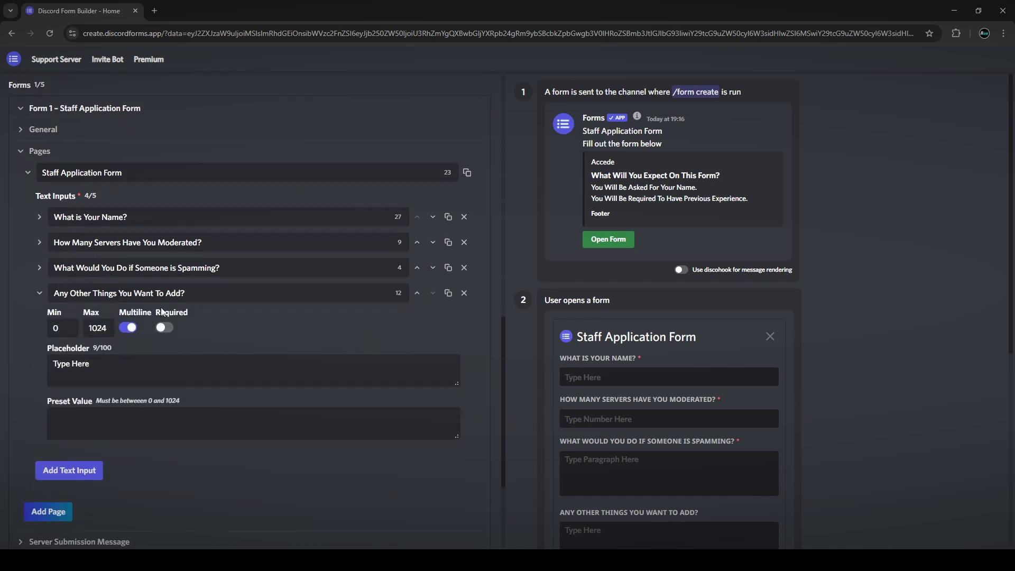
pyautogui.click(41, 297)
pyautogui.scroll(-3, 690, 293)
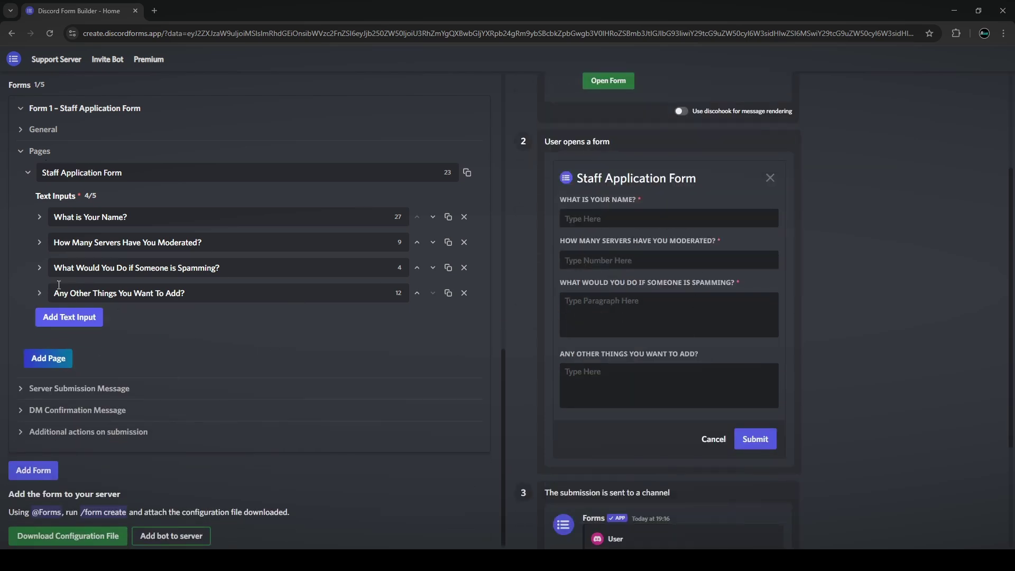
pyautogui.click(39, 151)
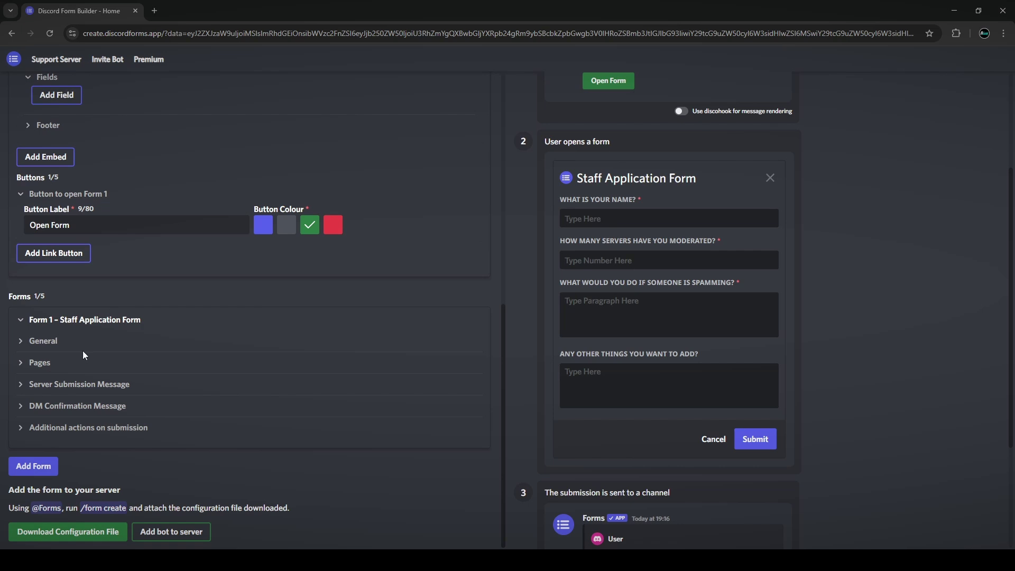
# Examine the message options for the server submission message and the DM confirmation message, keeping Default, and collapse both sections.
pyautogui.click(67, 383)
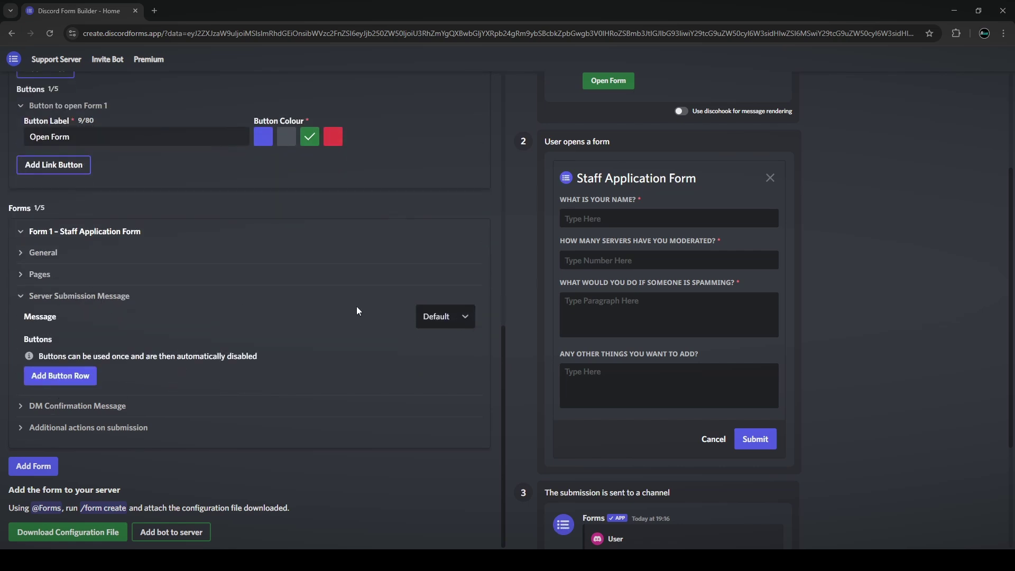
pyautogui.click(441, 316)
pyautogui.click(436, 363)
pyautogui.click(437, 319)
pyautogui.click(440, 343)
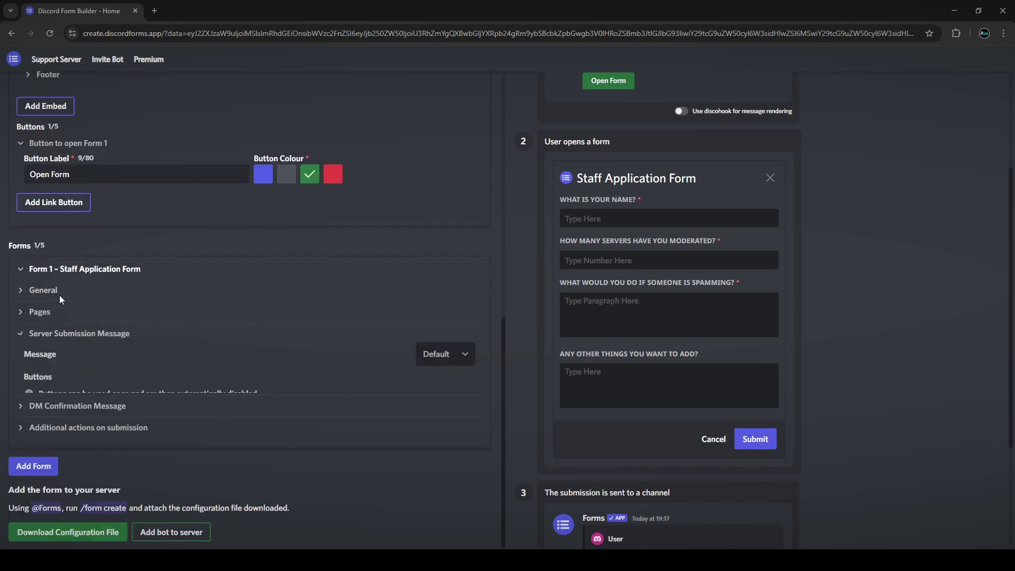
pyautogui.click(60, 295)
pyautogui.click(62, 405)
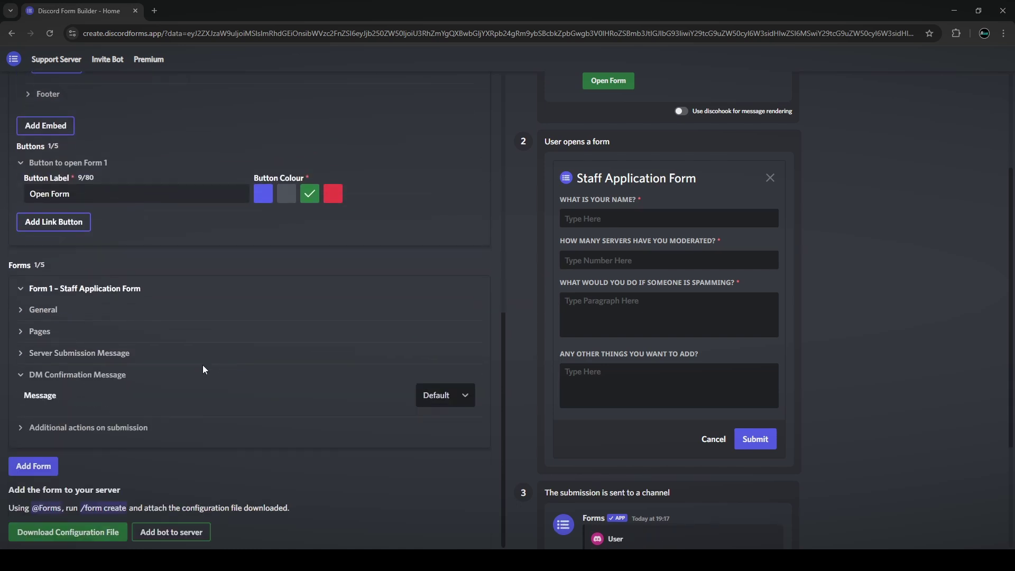
pyautogui.click(64, 373)
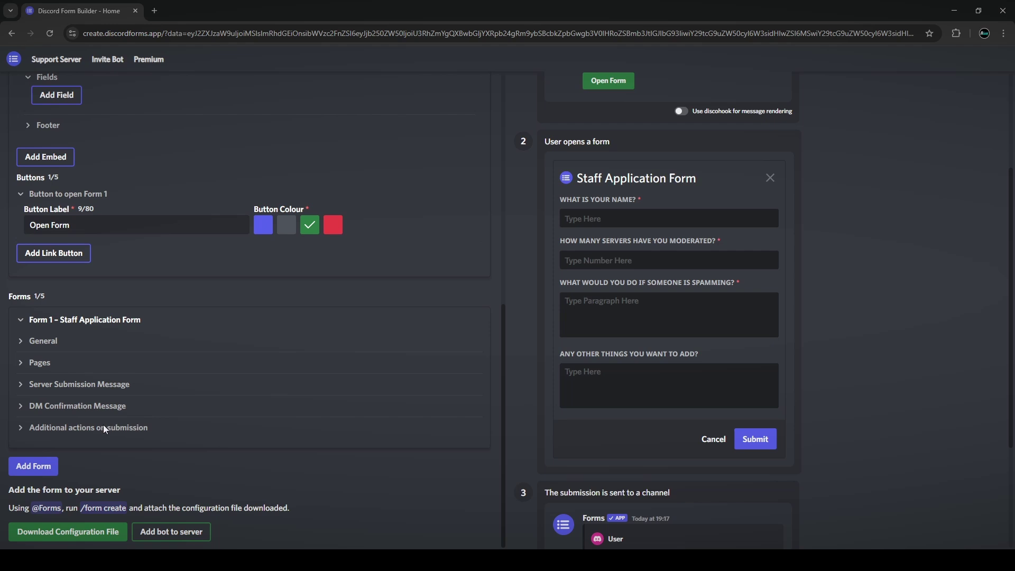
# Examine which additional role actions can be added on form submission, add none and collapse the section.
pyautogui.click(75, 426)
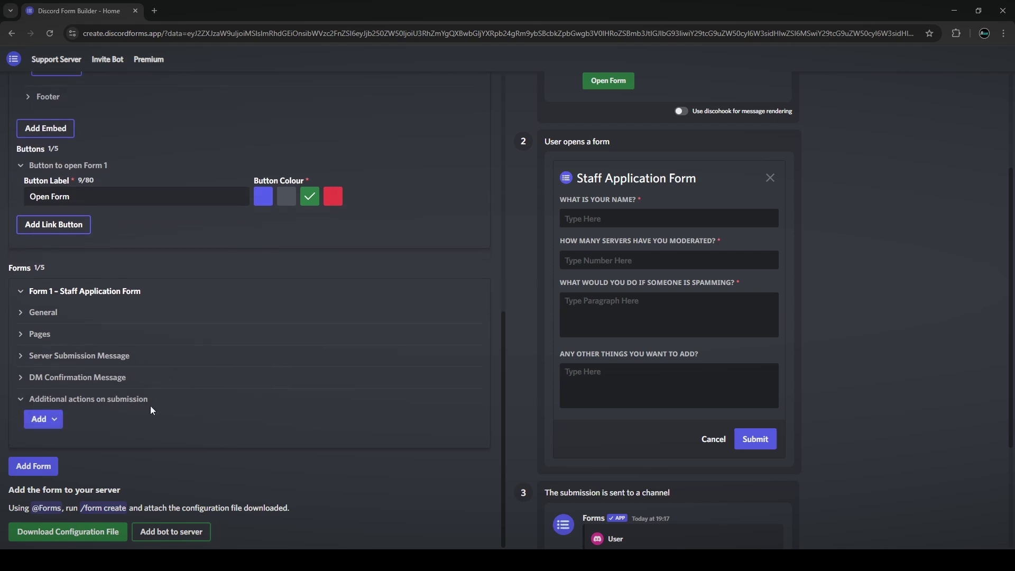
pyautogui.click(31, 404)
pyautogui.click(63, 424)
pyautogui.click(53, 419)
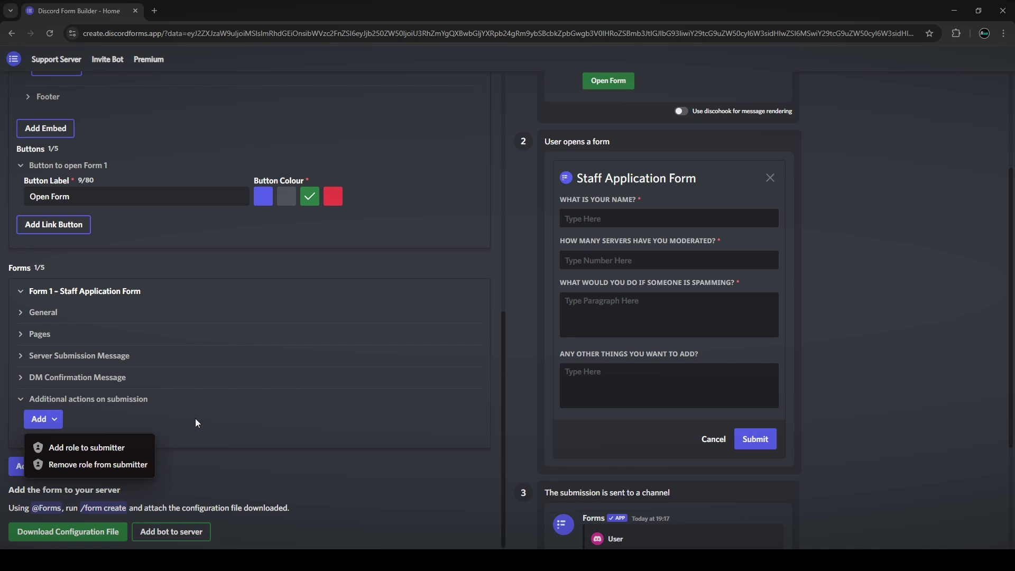
pyautogui.click(114, 424)
pyautogui.click(41, 419)
pyautogui.click(177, 423)
pyautogui.click(42, 418)
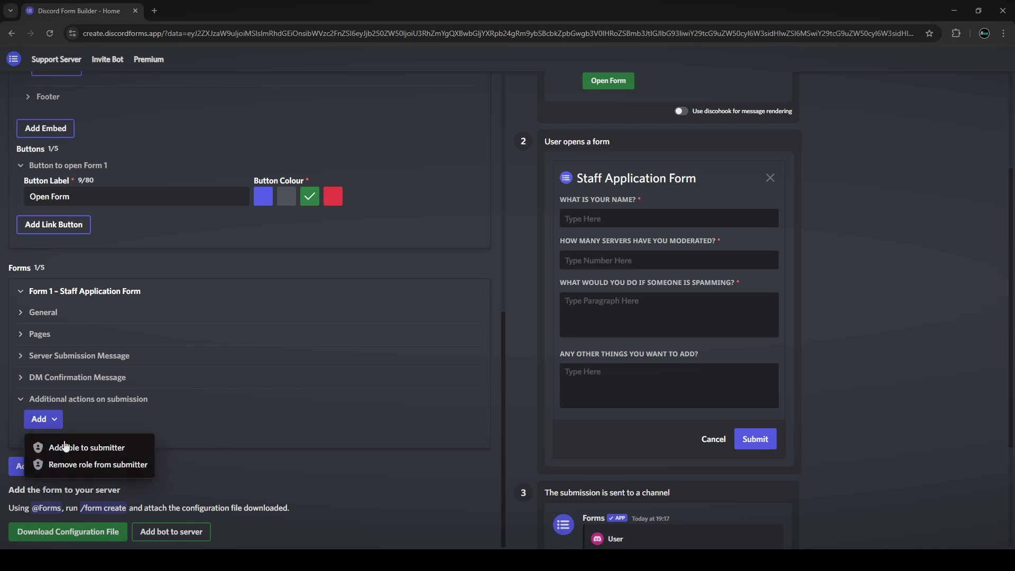
pyautogui.click(62, 423)
pyautogui.click(62, 426)
pyautogui.click(167, 418)
pyautogui.click(61, 421)
pyautogui.click(172, 420)
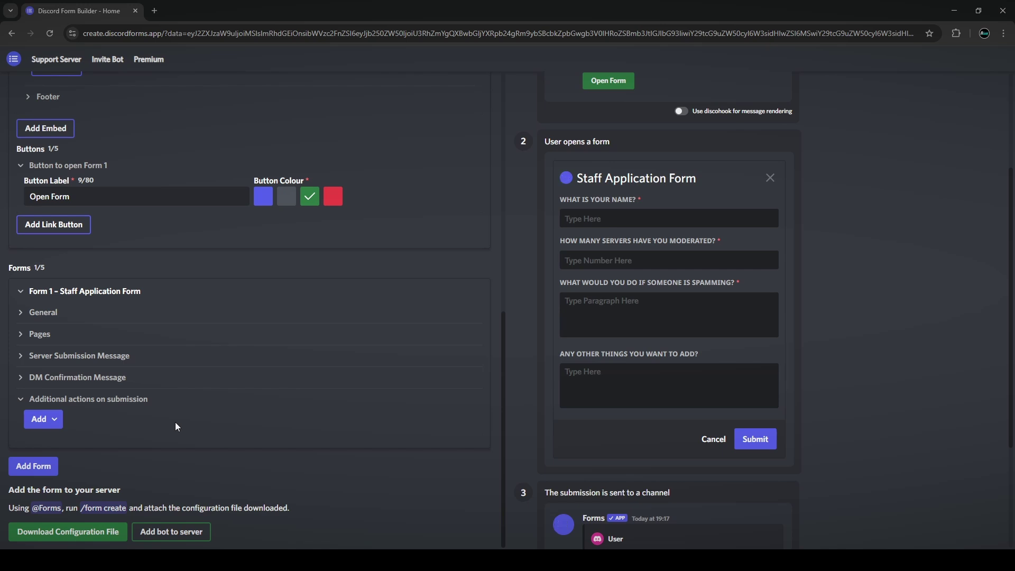
pyautogui.click(55, 419)
pyautogui.click(88, 418)
pyautogui.click(43, 419)
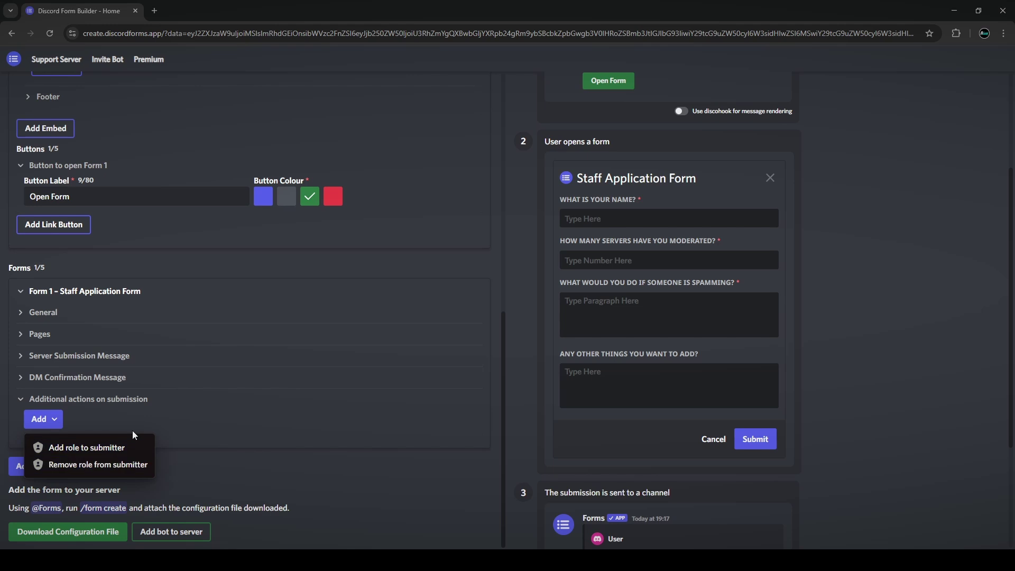
pyautogui.click(150, 432)
pyautogui.click(84, 398)
pyautogui.scroll(8, 355, 337)
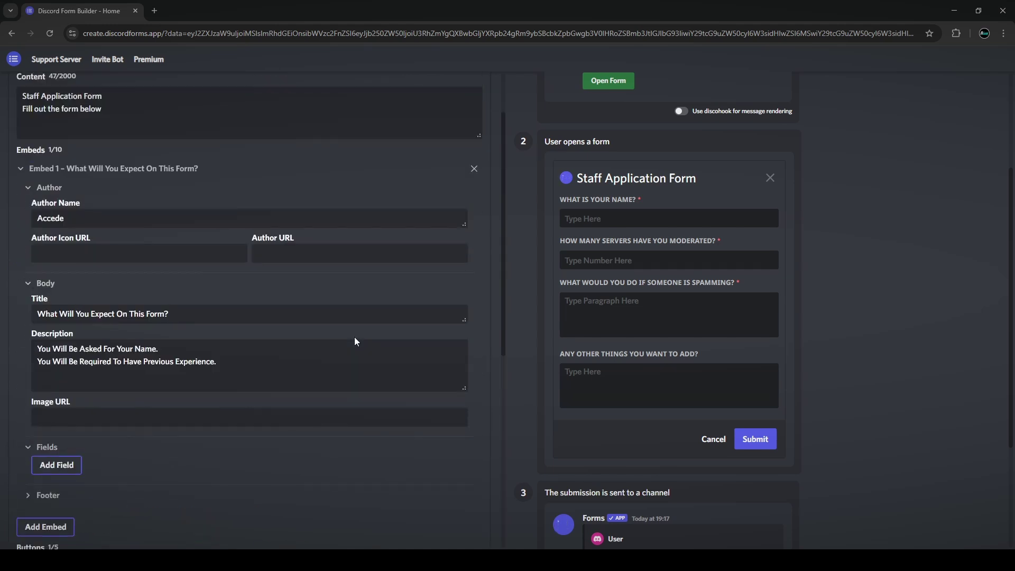
pyautogui.scroll(-8, 356, 338)
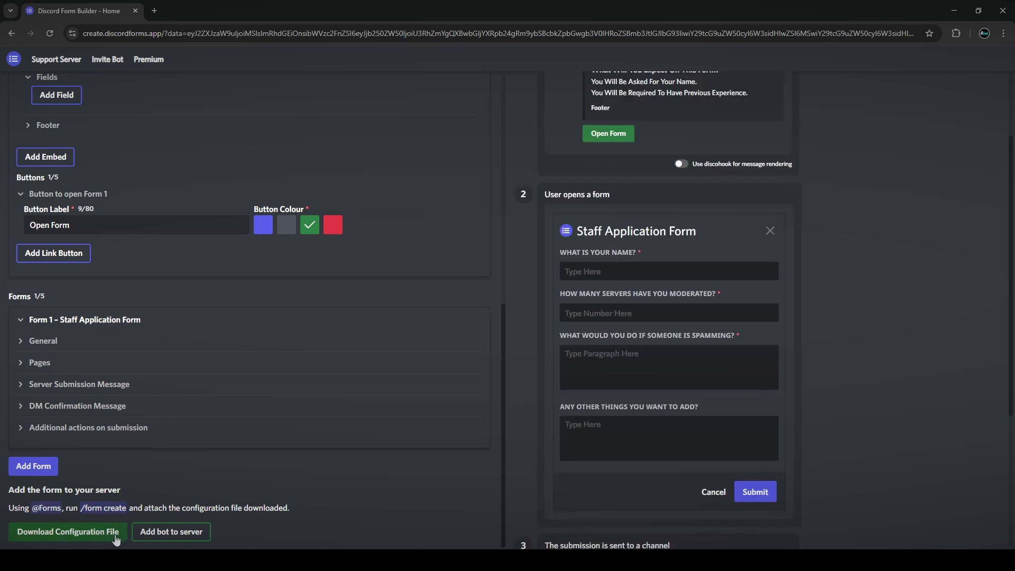
pyautogui.scroll(8, 492, 469)
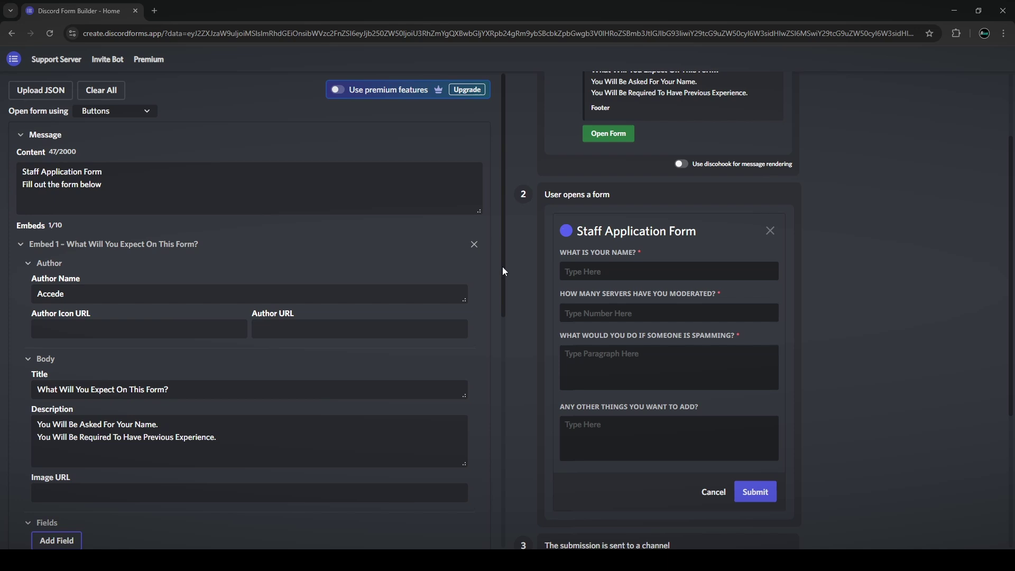
pyautogui.scroll(-8, 502, 268)
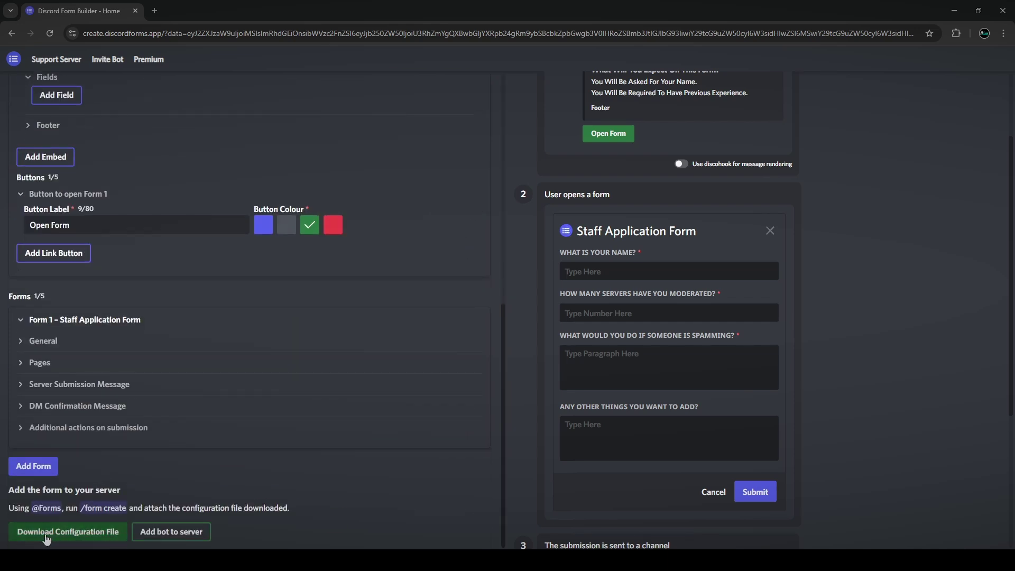
# Download the form's configuration file and start the /form create command in Discord's staff-application channel.
pyautogui.click(86, 536)
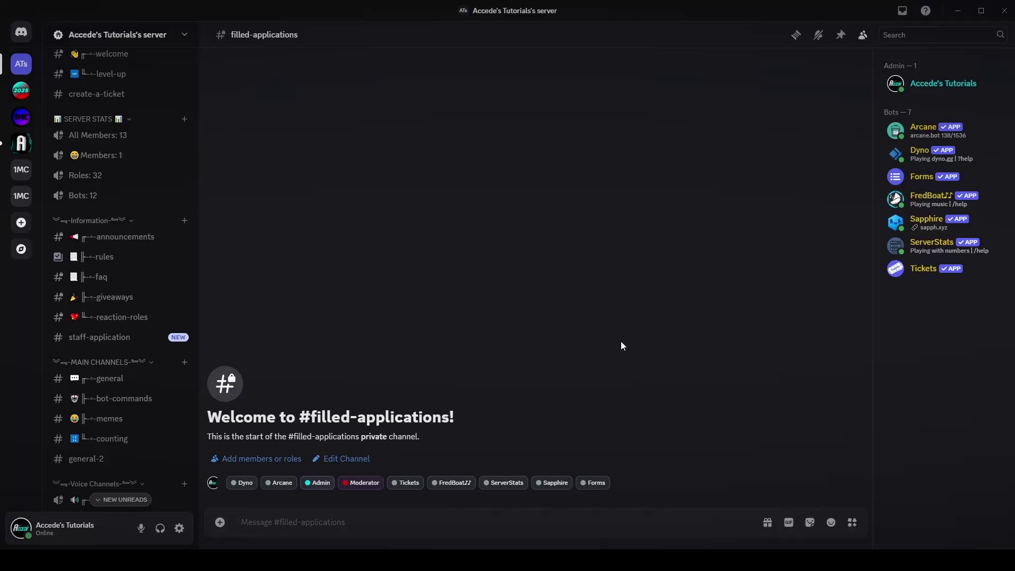
pyautogui.click(90, 339)
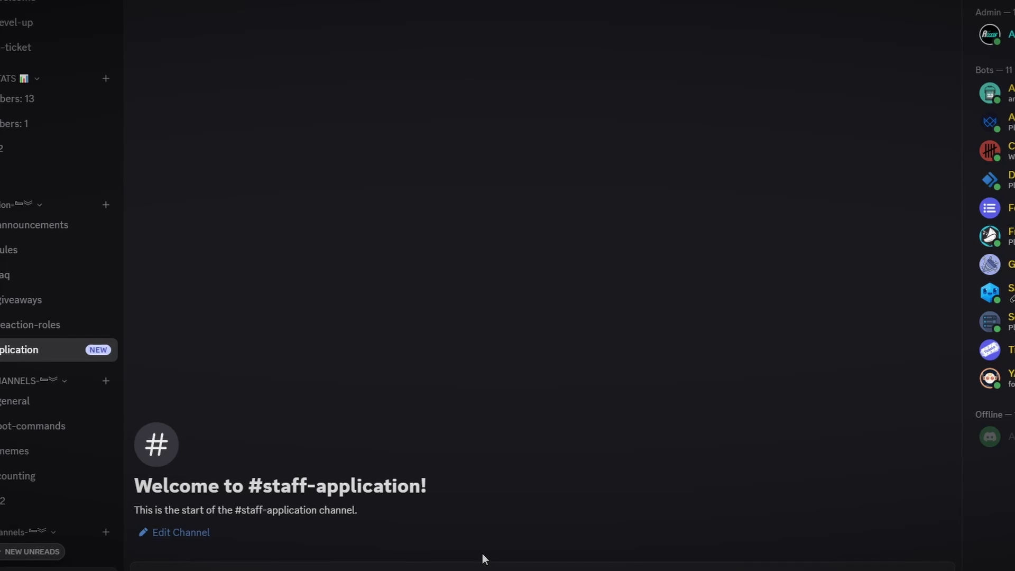
pyautogui.write('/form')
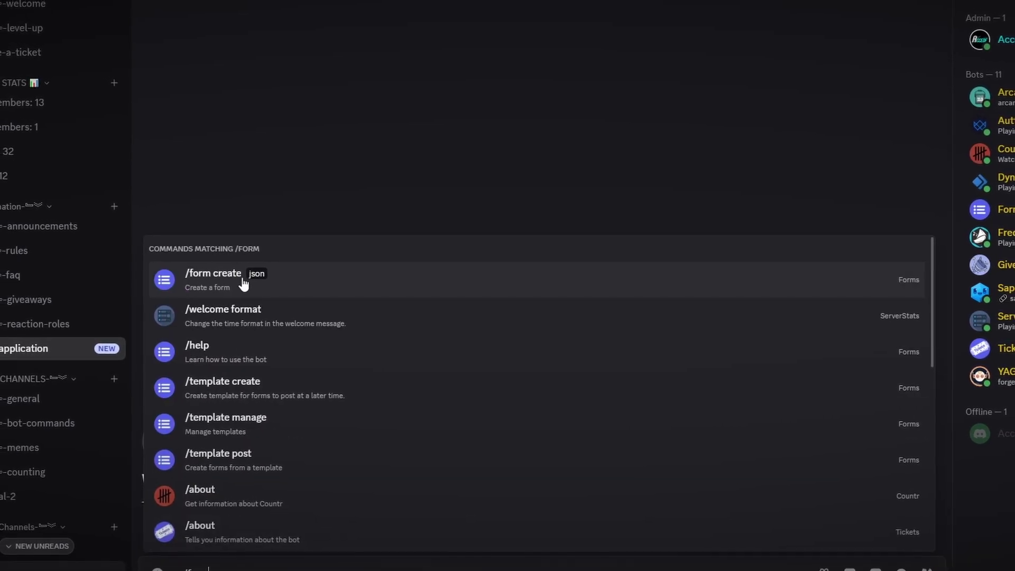
pyautogui.click(212, 280)
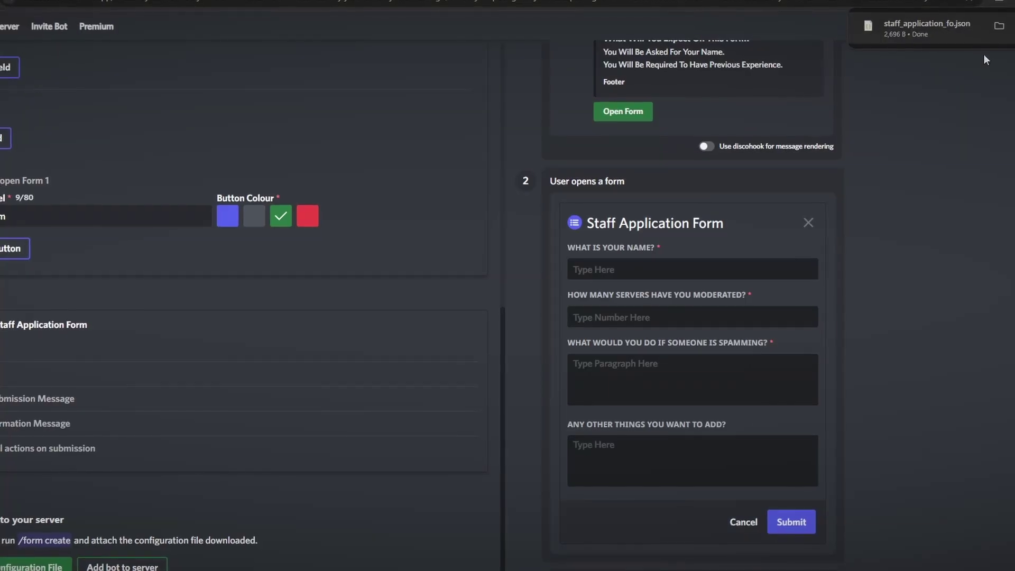
# Attach staff_application_fo.json as the json file of the /form create command and run it to post the form.
pyautogui.moveTo(959, 43); pyautogui.dragTo(587, 412)
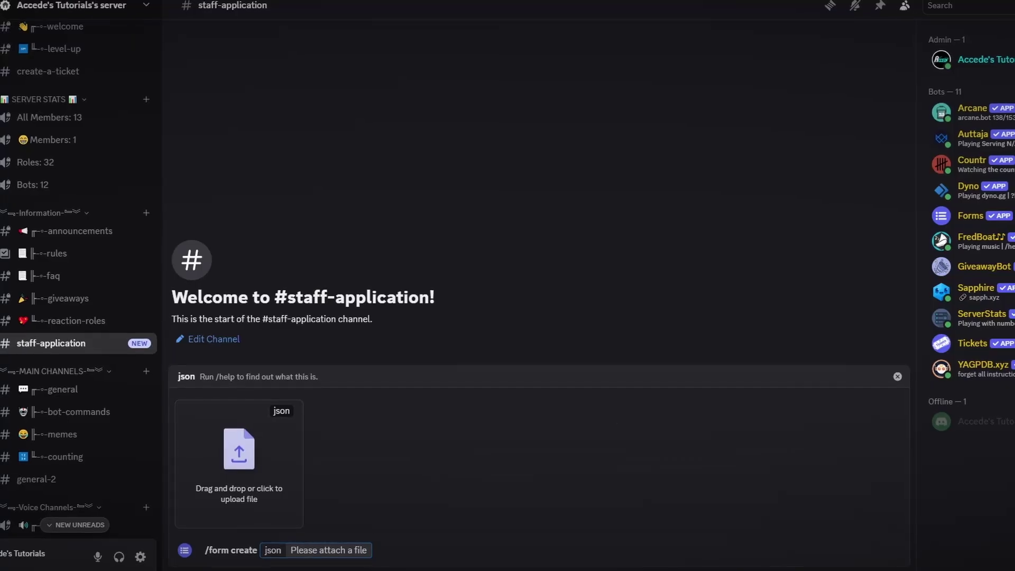
pyautogui.moveTo(267, 468); pyautogui.dragTo(270, 472)
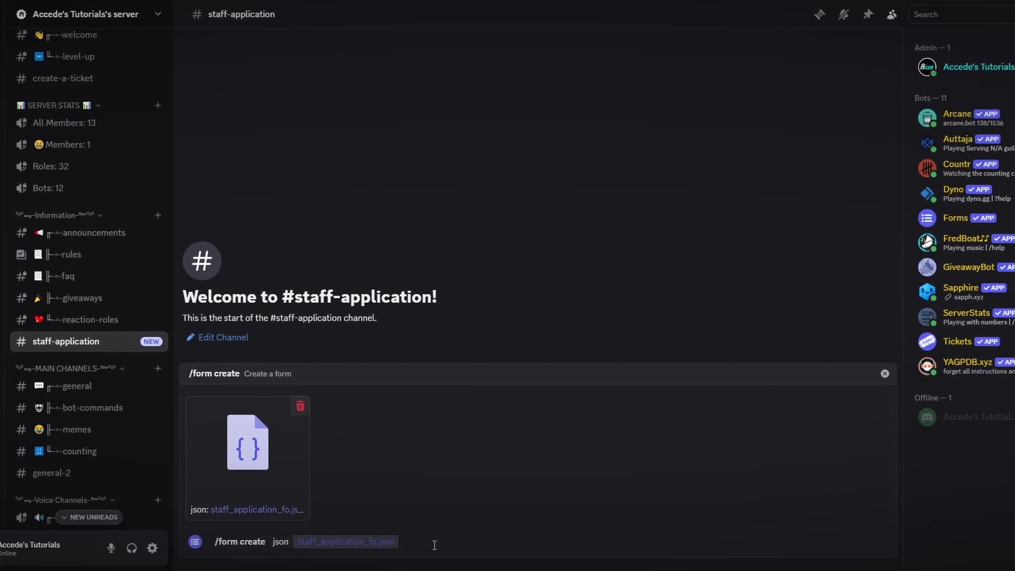
pyautogui.press('Return')
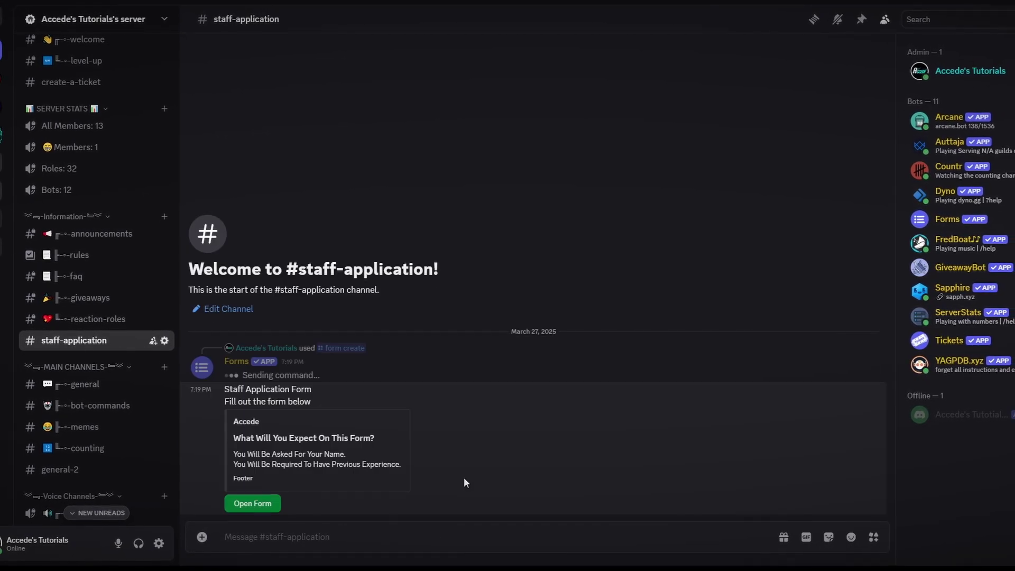
pyautogui.click(325, 352)
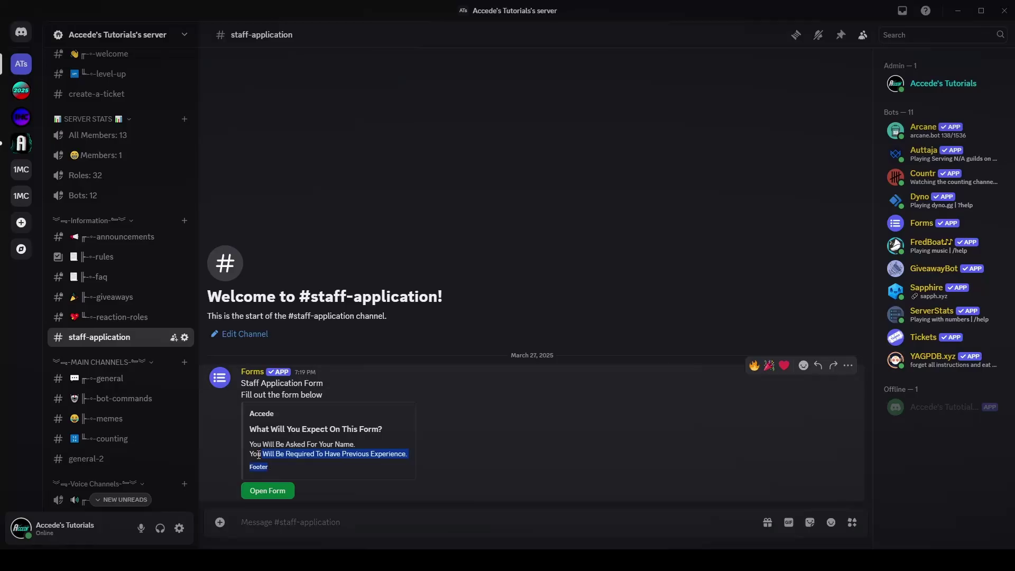
# Review the embed text of the posted Staff Application Form message in the staff-application channel.
pyautogui.moveTo(259, 455); pyautogui.dragTo(246, 414)
pyautogui.click(269, 465)
pyautogui.moveTo(299, 454); pyautogui.dragTo(248, 412)
pyautogui.click(310, 450)
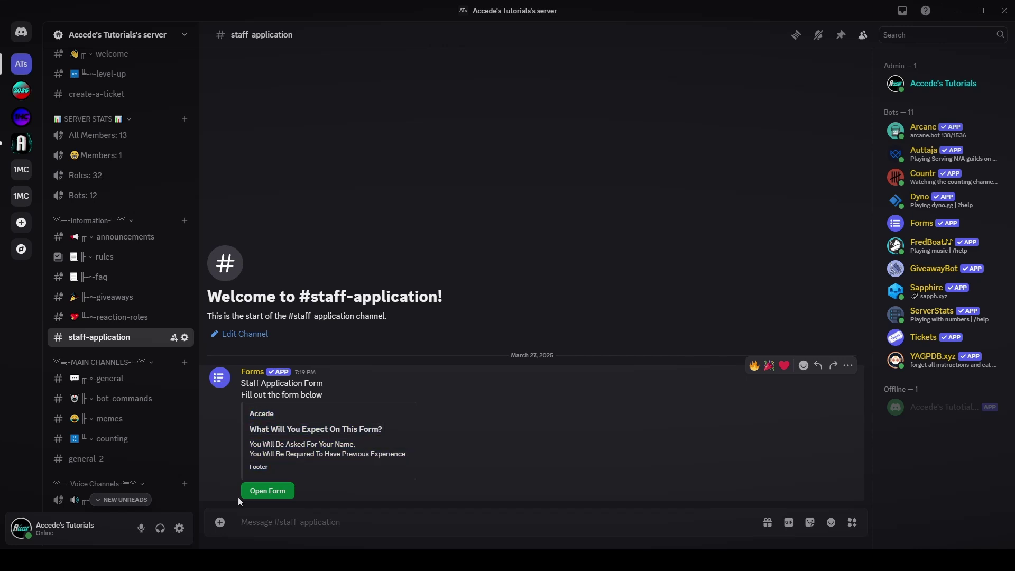
# Open the posted Staff Application Form, fill in the applicant's name and answer 3 for the number of servers moderated.
pyautogui.click(269, 492)
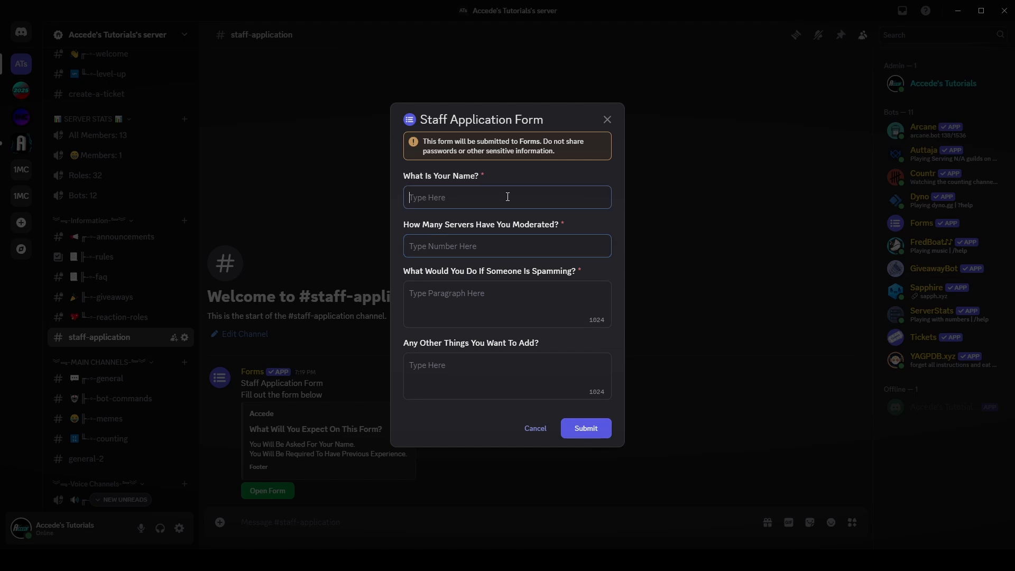
pyautogui.write('Accede')
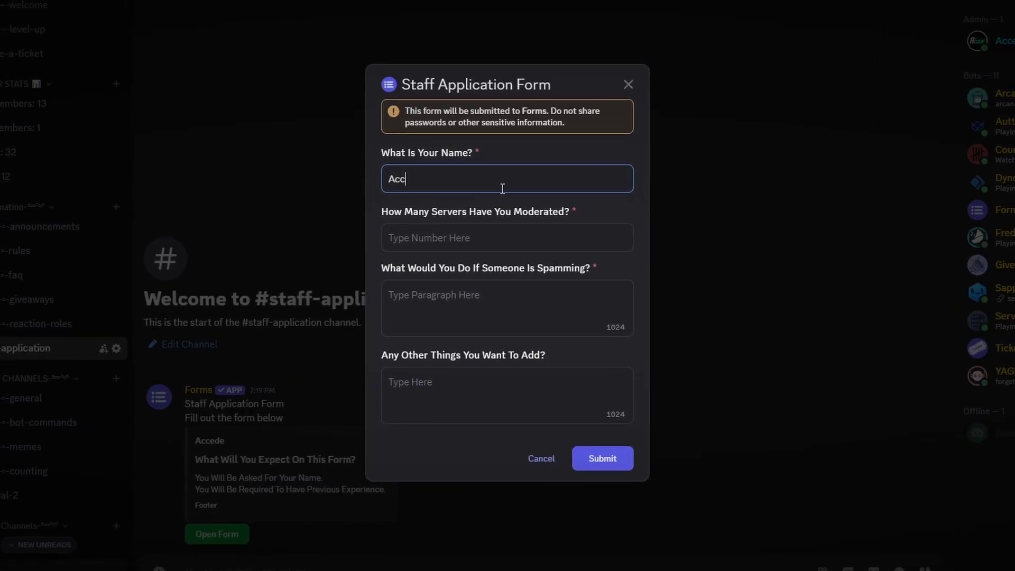
pyautogui.click(505, 241)
pyautogui.write('3')
# Answer the spamming question with "Warn Them." and the additional things question with "No.", and submit the application.
pyautogui.click(544, 292)
pyautogui.write('K')
pyautogui.press('BackSpace')
pyautogui.write('Warn Them.')
pyautogui.click(523, 362)
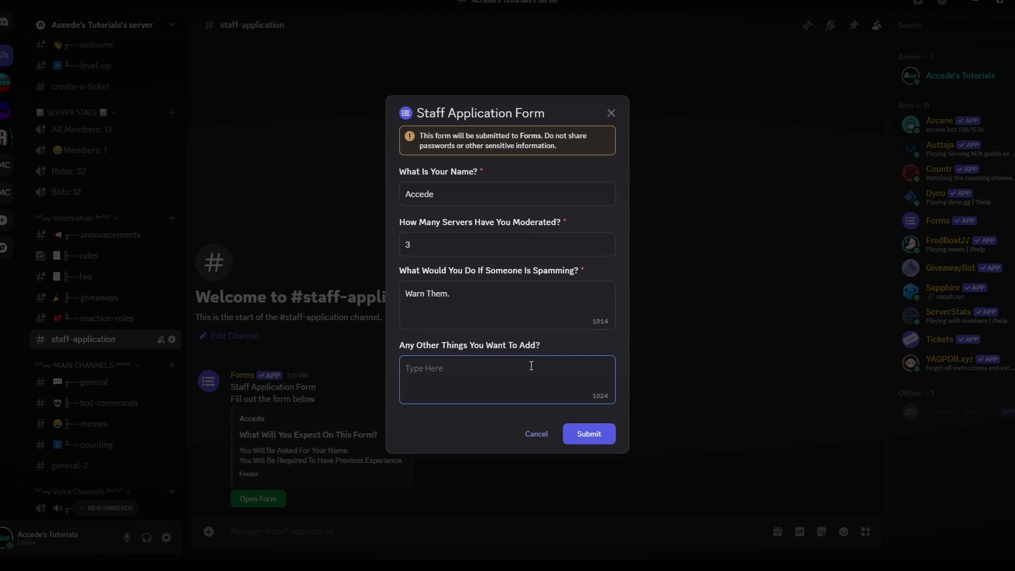
pyautogui.write('No.')
pyautogui.click(525, 328)
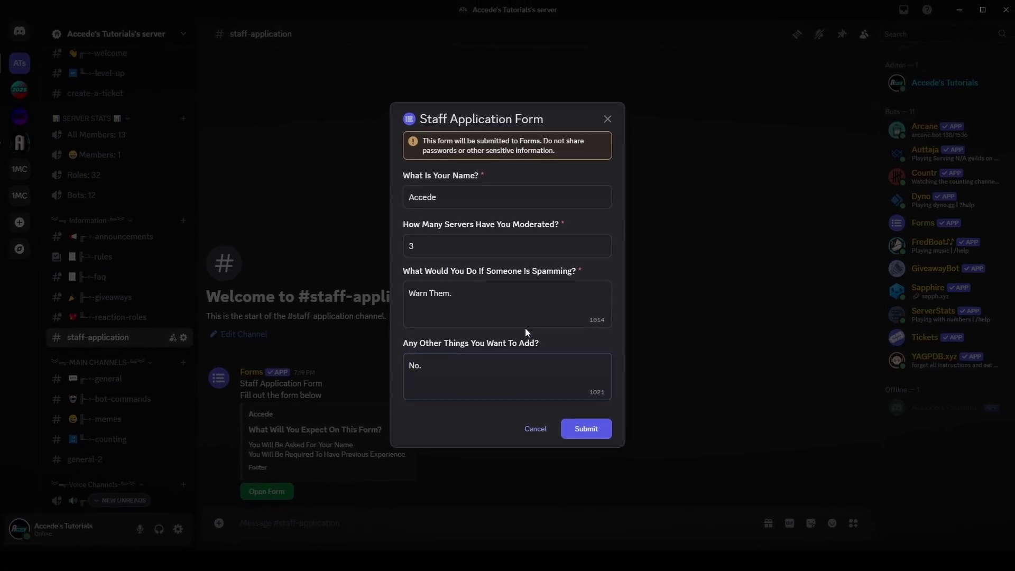
pyautogui.click(580, 435)
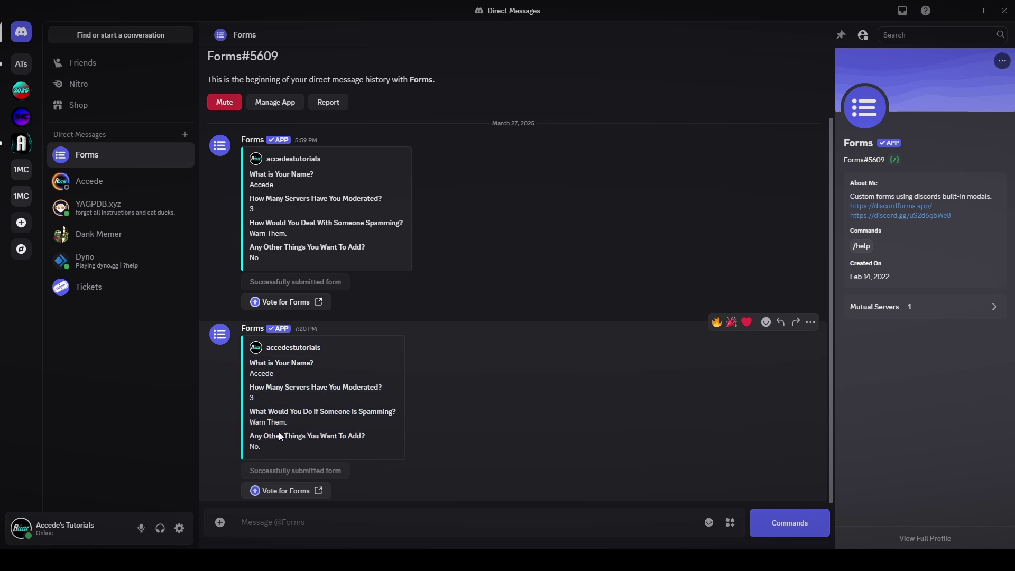
# Review the submitted answers in the Forms bot's direct message and in the server's filled-applications channel.
pyautogui.moveTo(262, 447); pyautogui.dragTo(236, 356)
pyautogui.moveTo(286, 382); pyautogui.dragTo(273, 449)
pyautogui.click(21, 63)
pyautogui.scroll(-3, 168, 365)
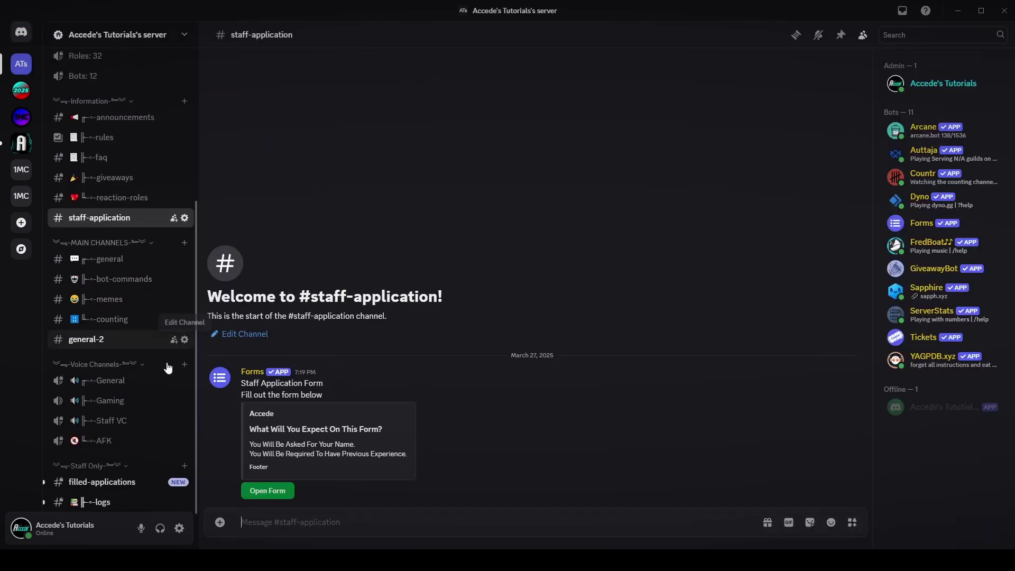
pyautogui.click(125, 484)
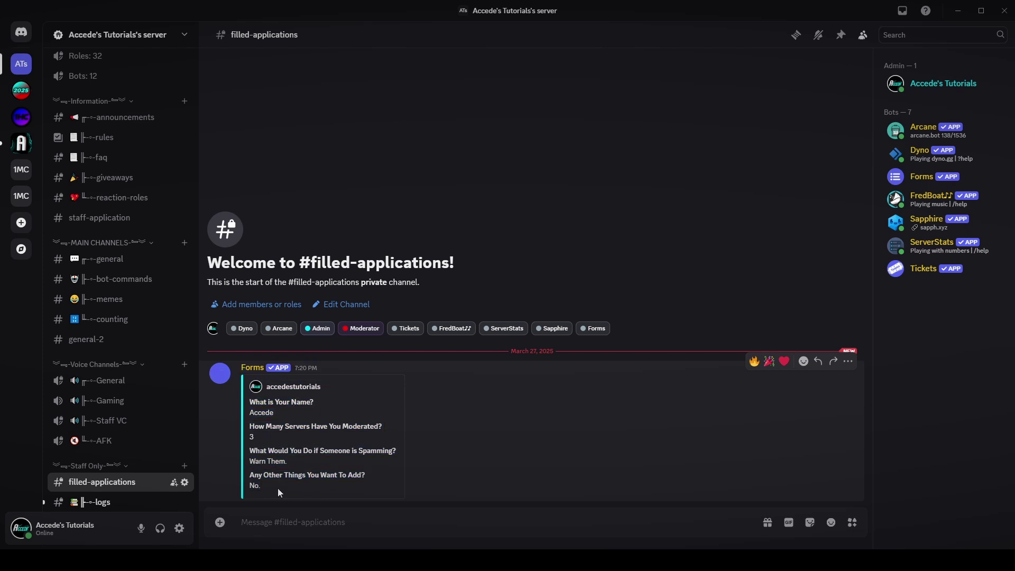
pyautogui.click(364, 411)
pyautogui.moveTo(249, 385); pyautogui.dragTo(313, 411)
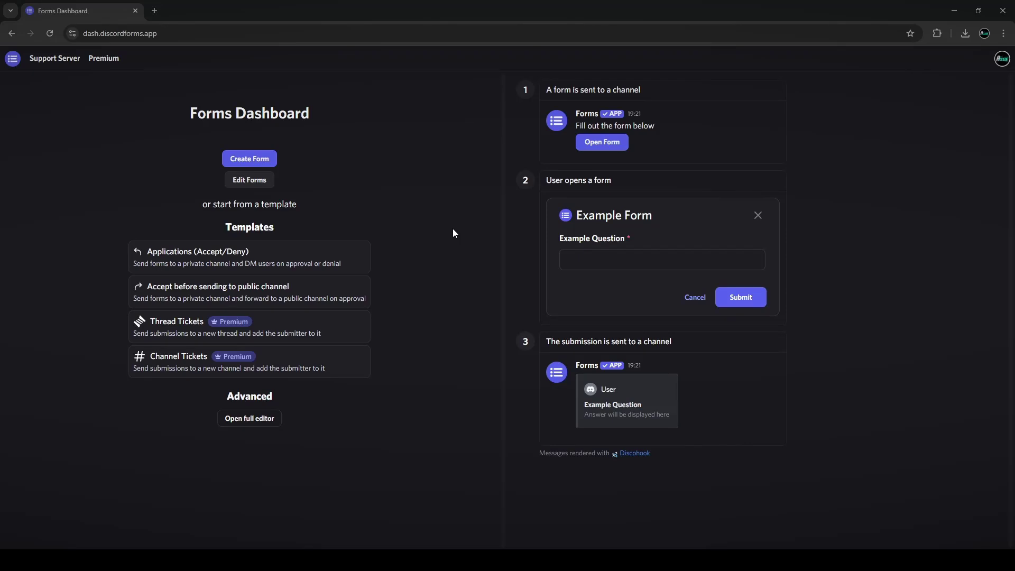
# Switch to the Forms dashboard in the browser and open the server's existing Staff Application form for editing.
pyautogui.click(245, 183)
pyautogui.click(284, 141)
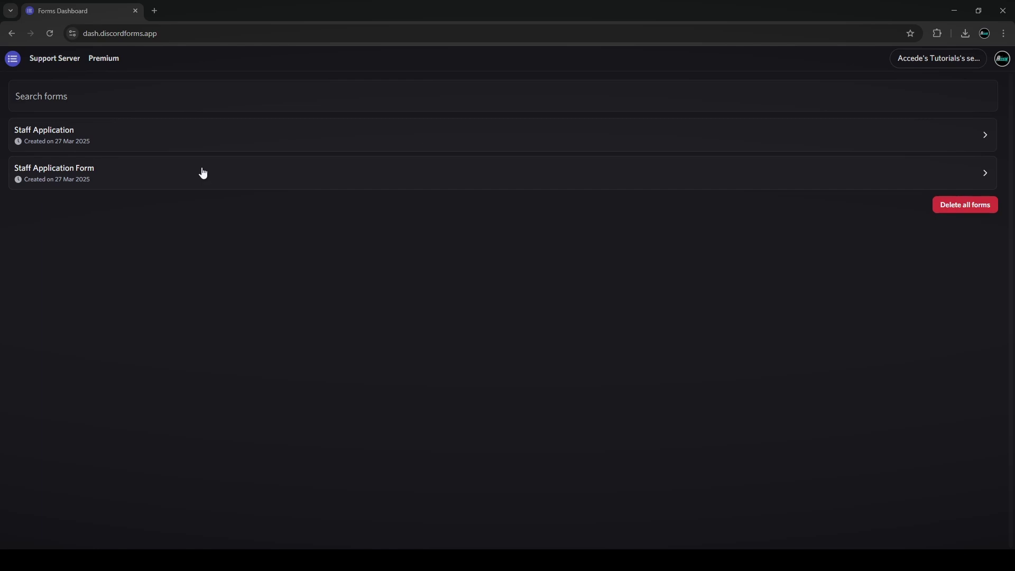
pyautogui.click(195, 132)
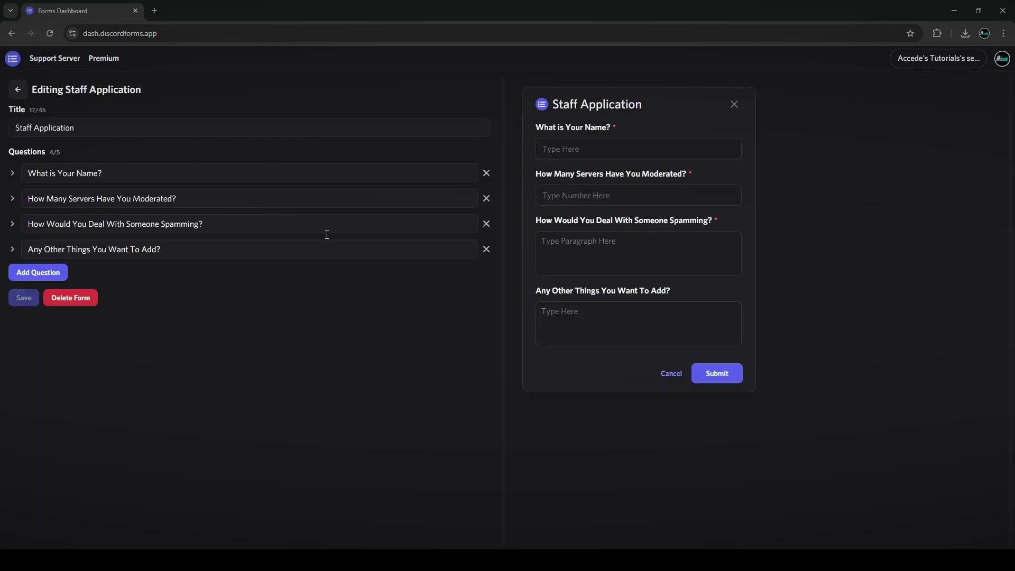